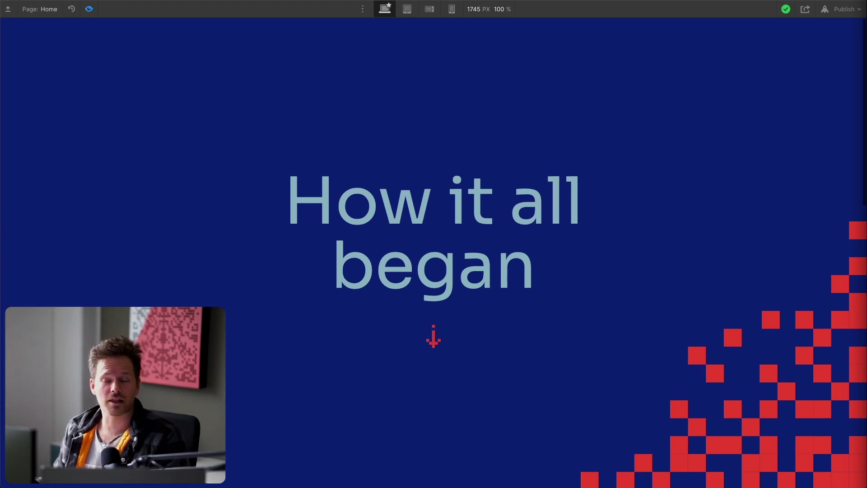
# Scroll up and down the page to review the staggered timeline cards.
pyautogui.scroll(-15, 590, 246)
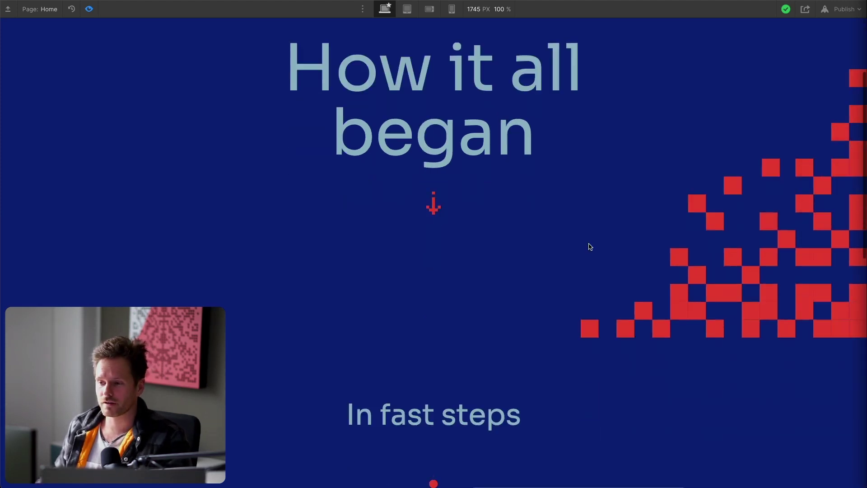
pyautogui.scroll(15, 590, 247)
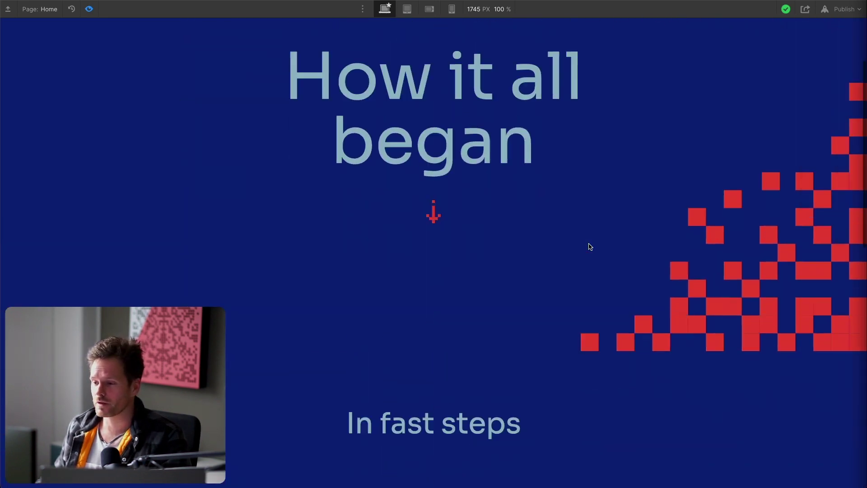
pyautogui.scroll(-5, 590, 247)
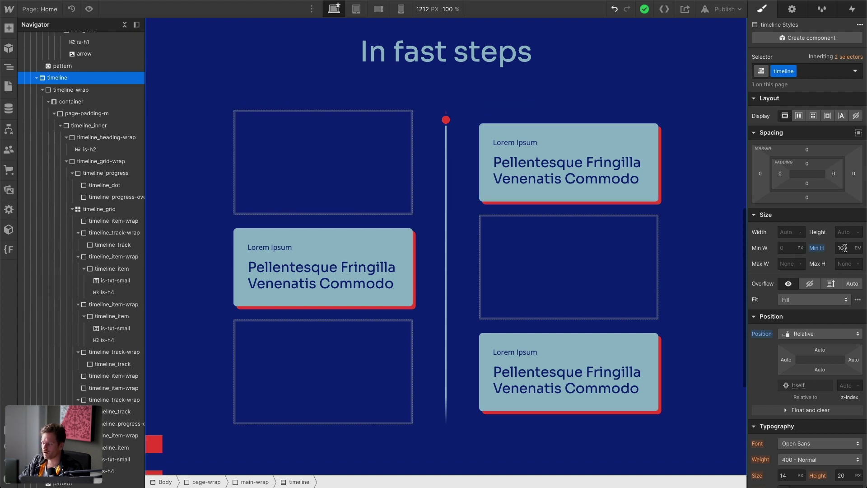
# Inspect the red square pattern element and the padded wrapper around the timeline.
pyautogui.scroll(-5, 516, 197)
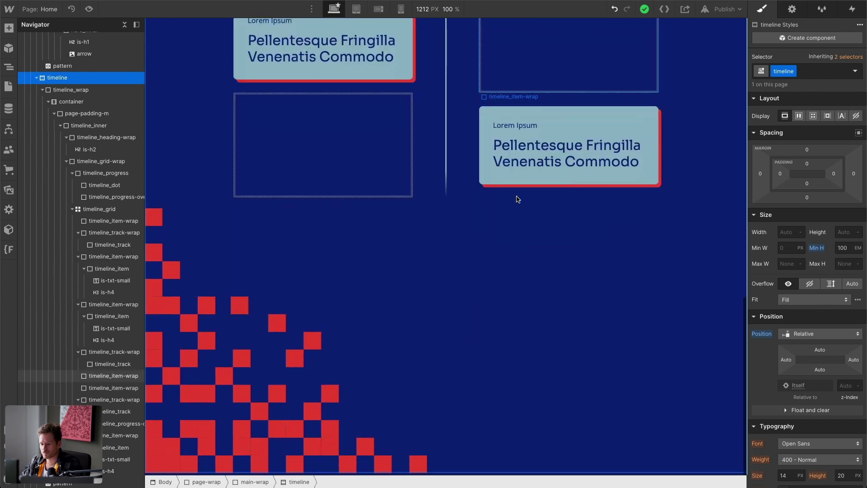
pyautogui.scroll(4, 550, 203)
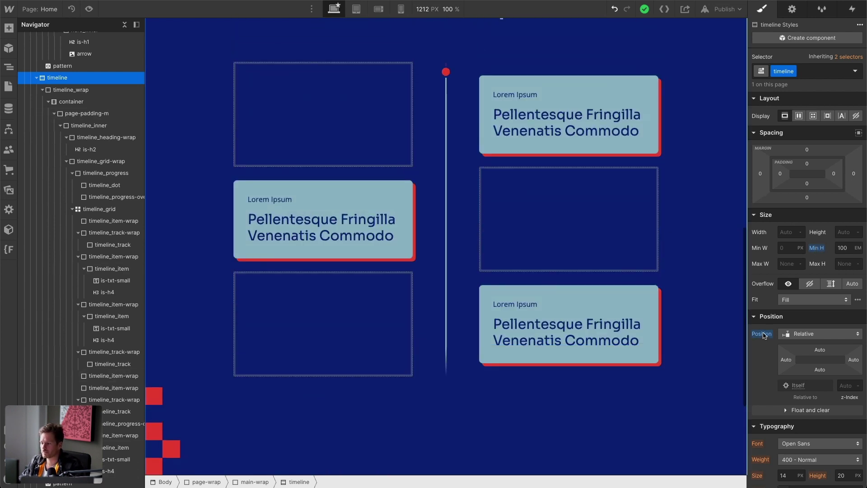
pyautogui.scroll(-4, 410, 250)
pyautogui.click(288, 338)
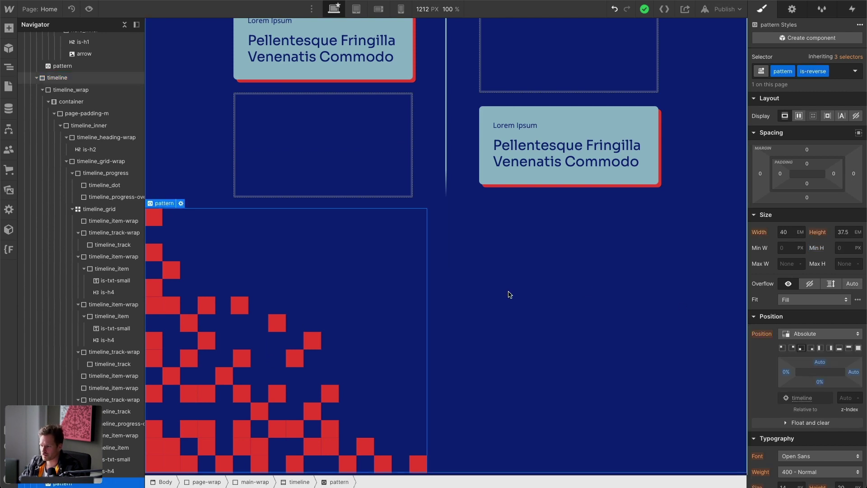
pyautogui.scroll(1, 632, 253)
pyautogui.scroll(-1, 497, 315)
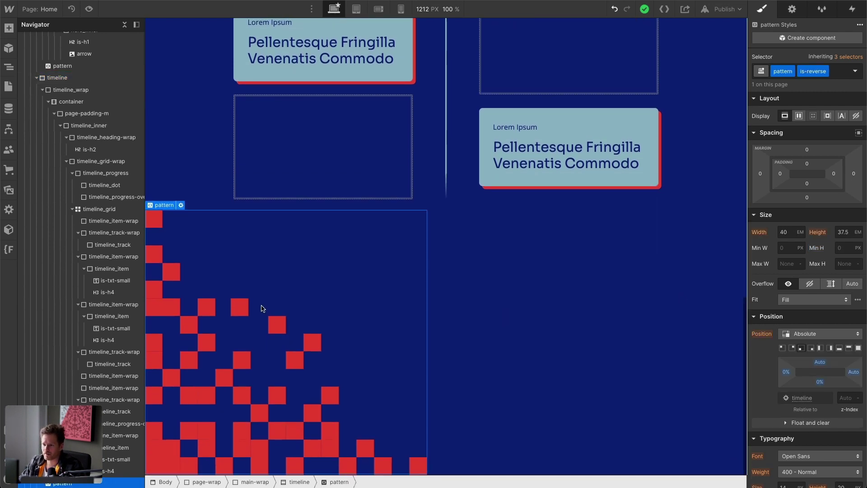
pyautogui.scroll(5, 263, 308)
pyautogui.scroll(-4, 274, 307)
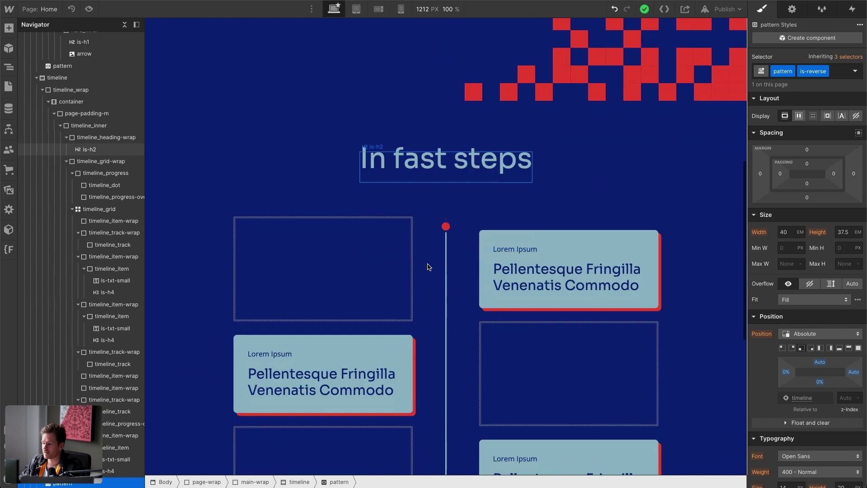
pyautogui.click(718, 150)
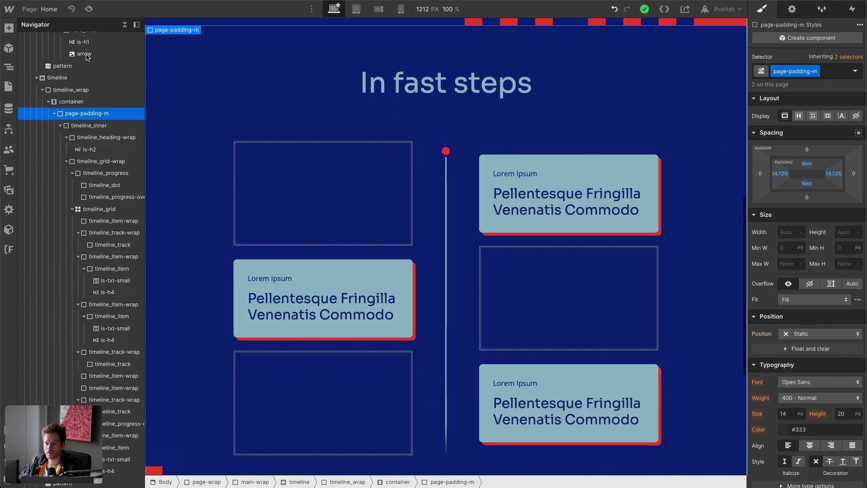
# Step through timeline_wrap, container, page-padding-m and timeline_inner to view its 6 em flex gap.
pyautogui.click(111, 91)
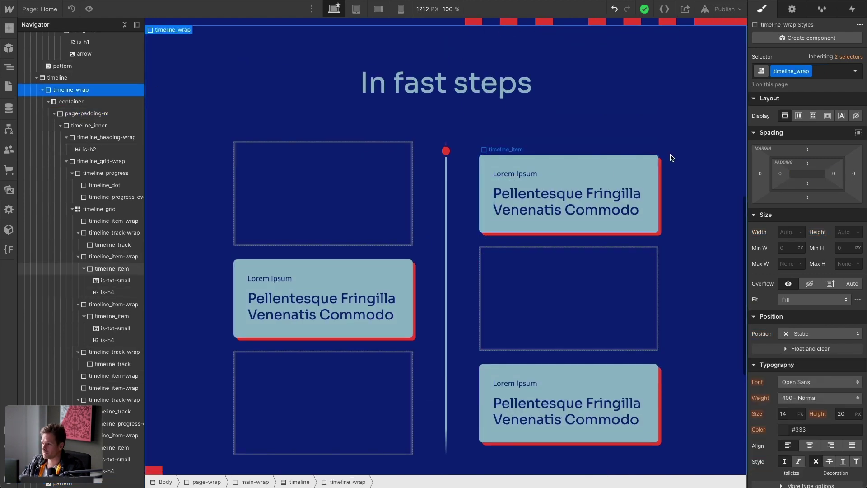
pyautogui.scroll(-4, 822, 316)
pyautogui.scroll(4, 824, 347)
pyautogui.scroll(1, 611, 58)
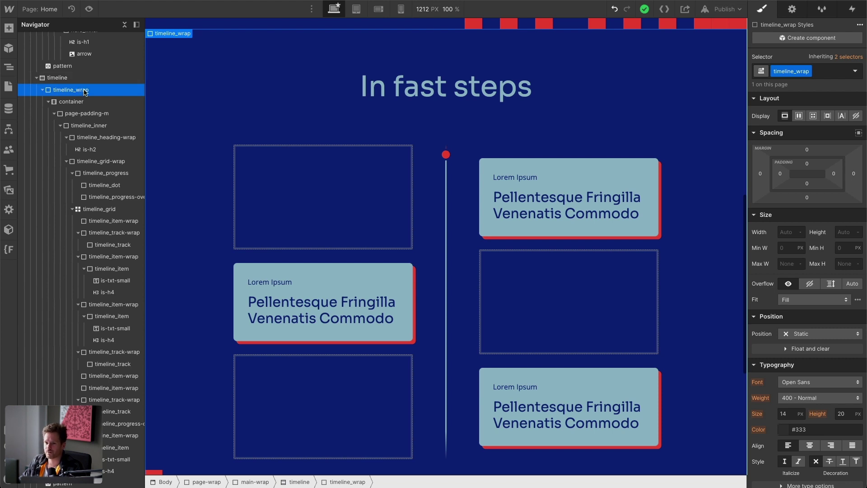
pyautogui.click(73, 102)
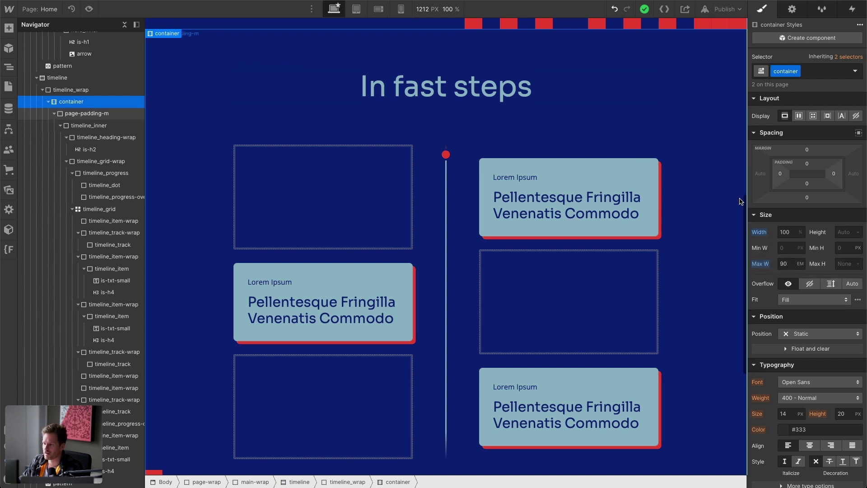
pyautogui.click(97, 115)
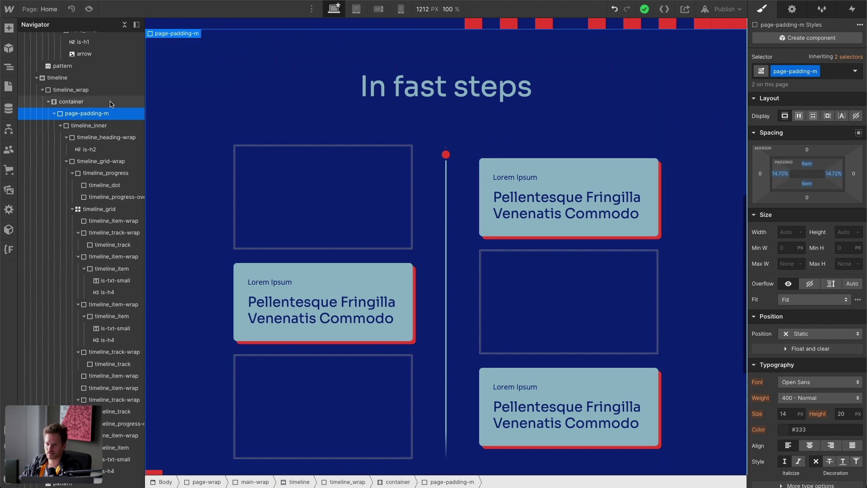
pyautogui.click(100, 127)
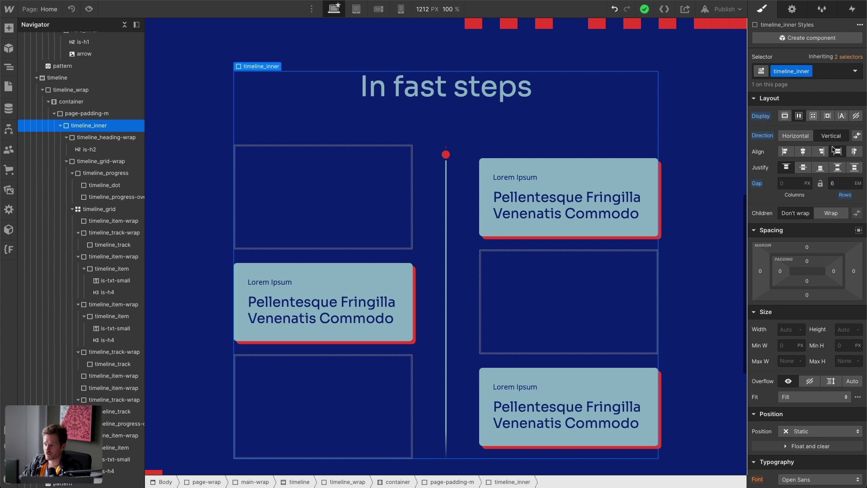
pyautogui.click(841, 184)
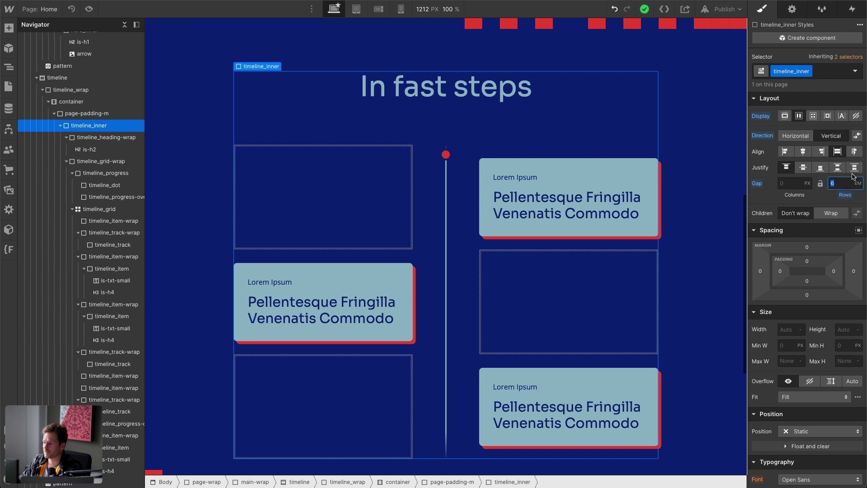
pyautogui.write('7.5')
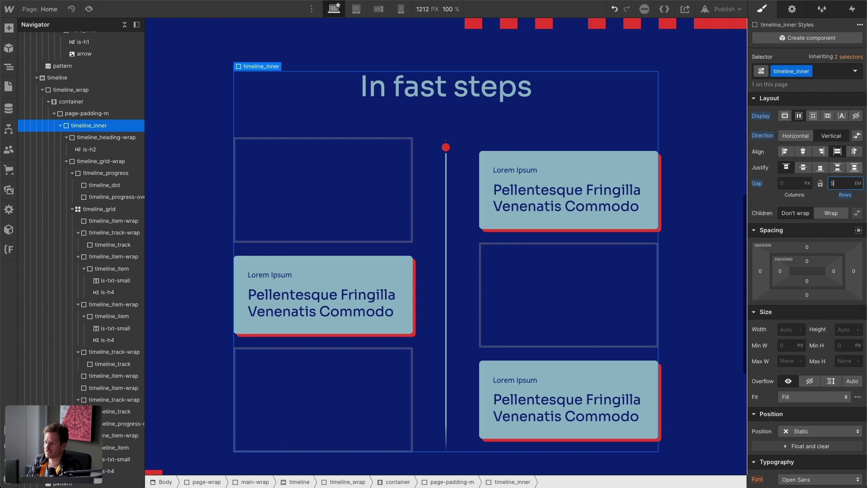
pyautogui.press('BackSpace')
pyautogui.press('BackSpace')
pyautogui.press('BackSpace')
pyautogui.write('6')
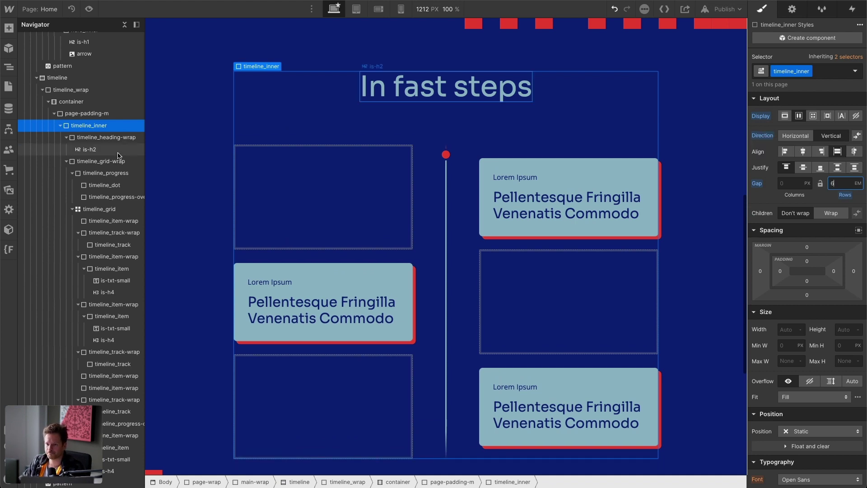
pyautogui.click(132, 161)
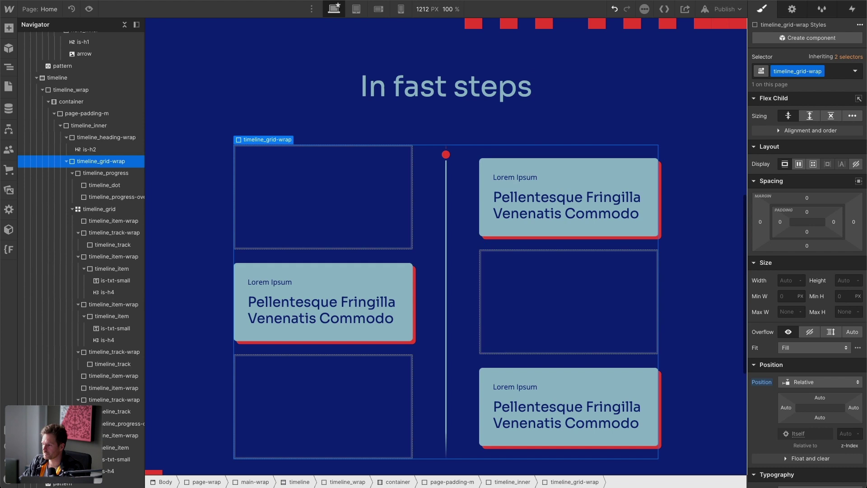
pyautogui.scroll(-1, 816, 329)
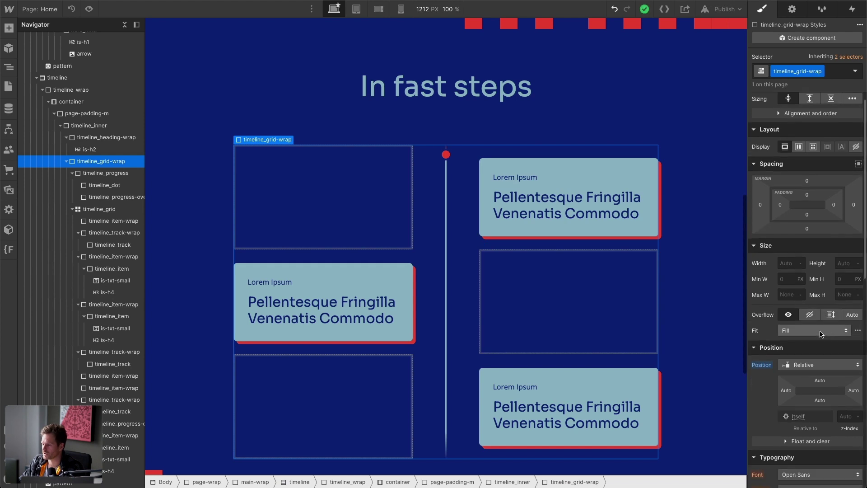
pyautogui.keyDown('alt'); pyautogui.click(769, 368); pyautogui.keyUp('alt')
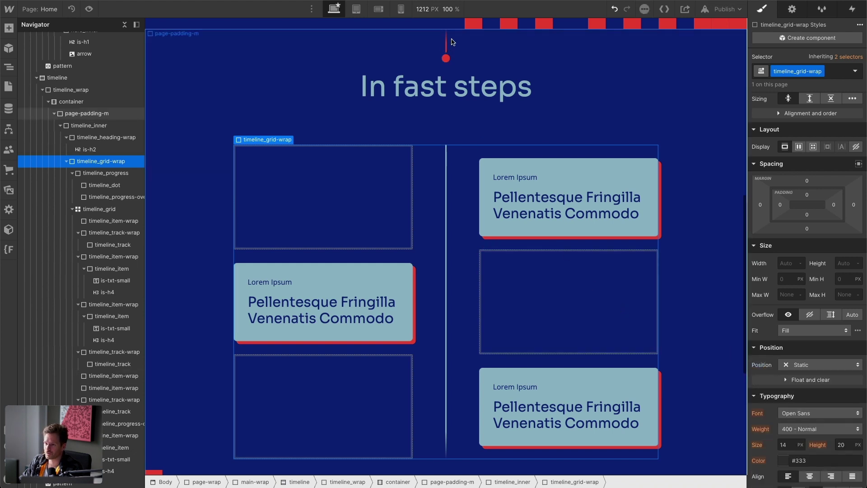
pyautogui.click(816, 365)
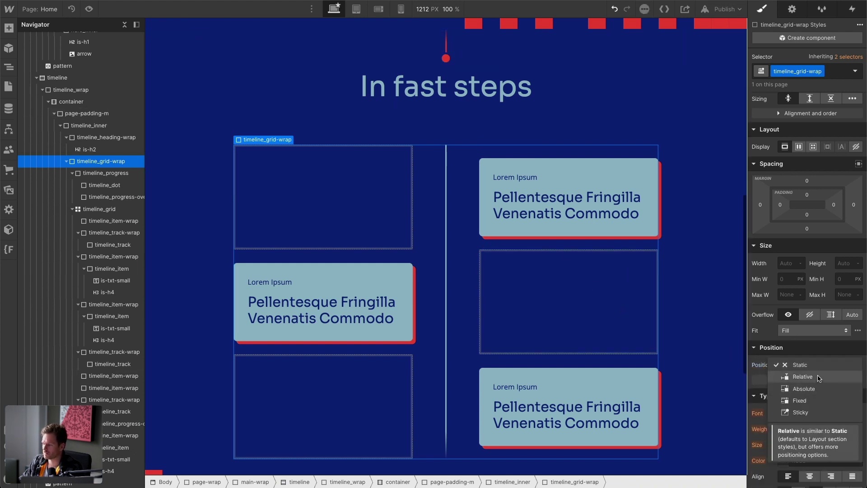
pyautogui.click(818, 377)
pyautogui.click(93, 174)
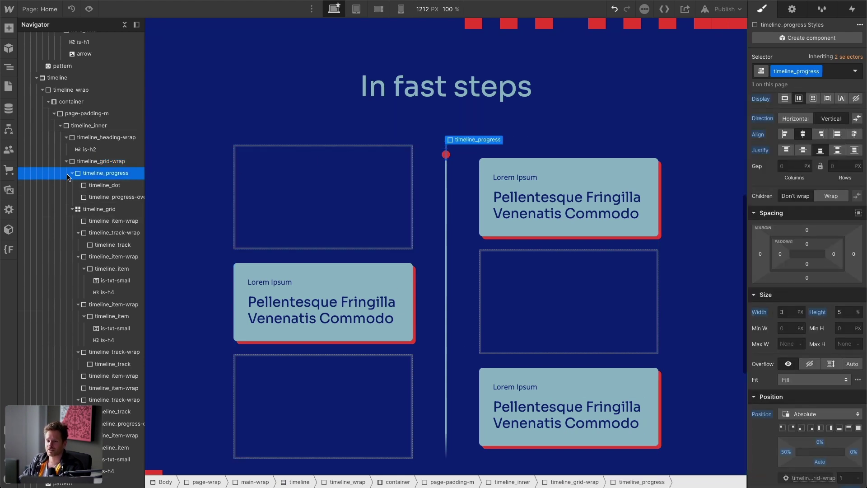
# Preview the page to test the timeline scroll, then return to editing.
pyautogui.click(72, 173)
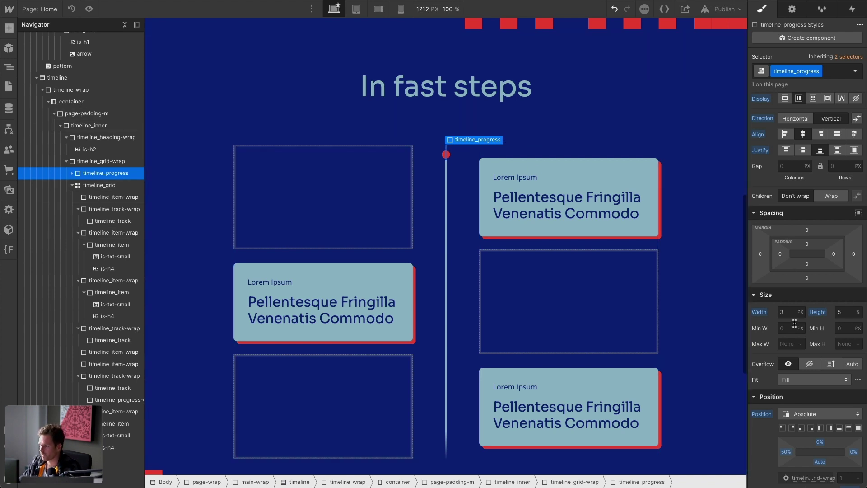
pyautogui.click(89, 9)
pyautogui.scroll(-5, 433, 190)
pyautogui.scroll(10, 433, 192)
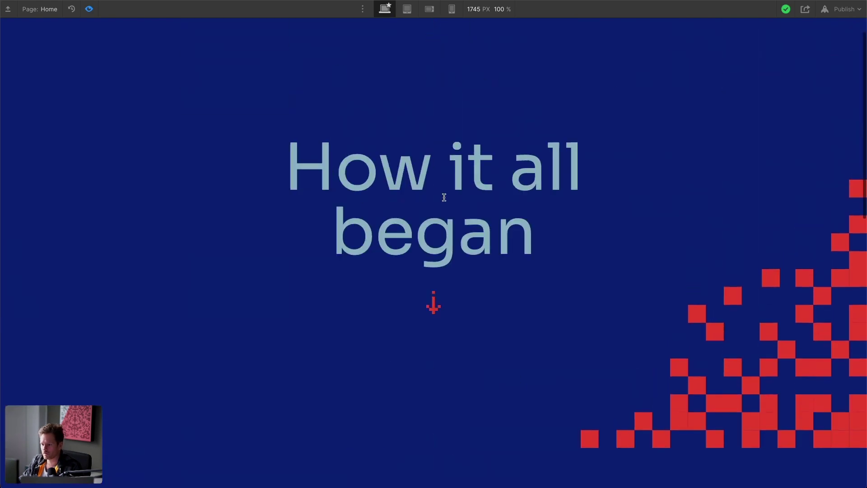
pyautogui.scroll(-4, 422, 319)
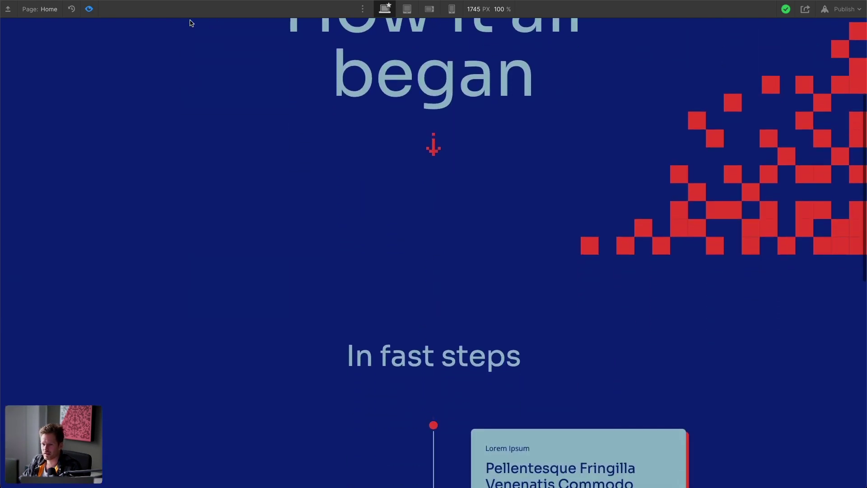
pyautogui.click(88, 9)
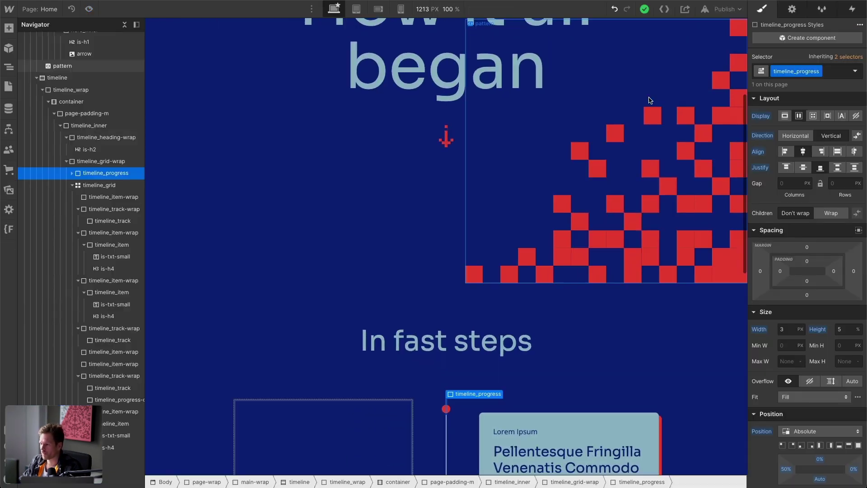
# Set the progress bar's height to 20, then reselect the bar and change it to 5%.
pyautogui.click(784, 329)
pyautogui.click(838, 329)
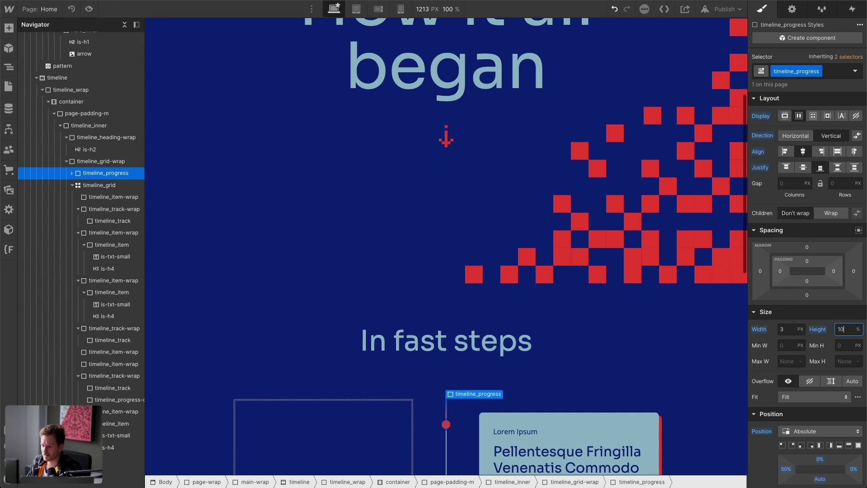
pyautogui.write('20')
pyautogui.scroll(-3, 648, 294)
pyautogui.scroll(2, 647, 293)
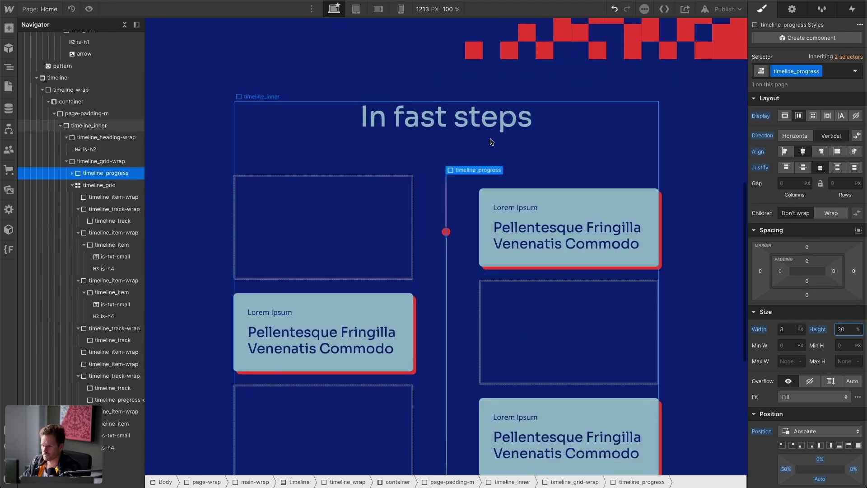
pyautogui.click(489, 141)
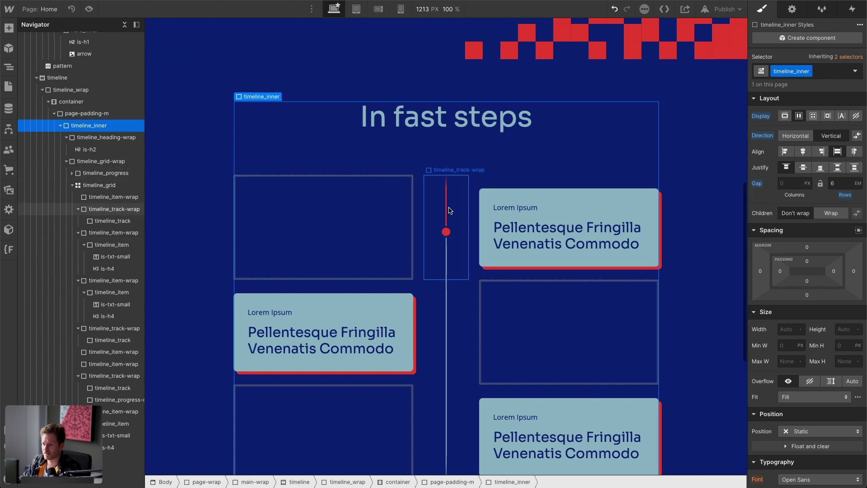
pyautogui.click(447, 211)
pyautogui.click(844, 328)
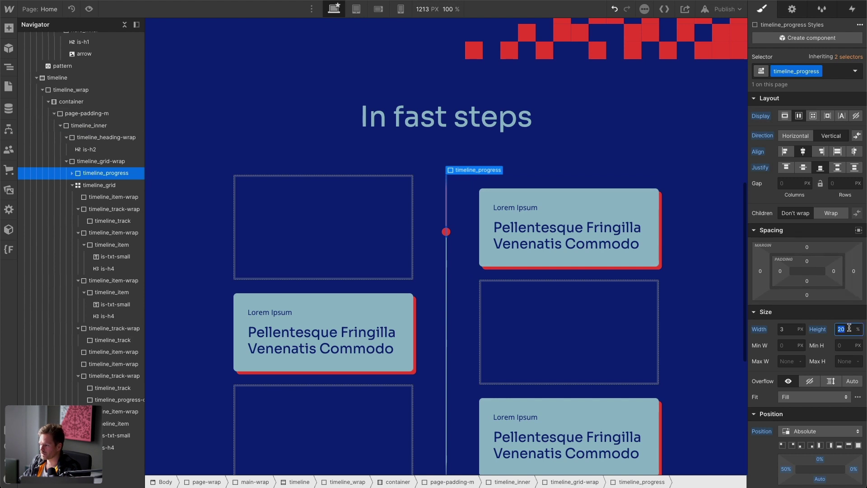
pyautogui.write('5')
# Check the bar's -50% move transform and the grid wrapper's position, then select the timeline dot.
pyautogui.scroll(-2, 817, 446)
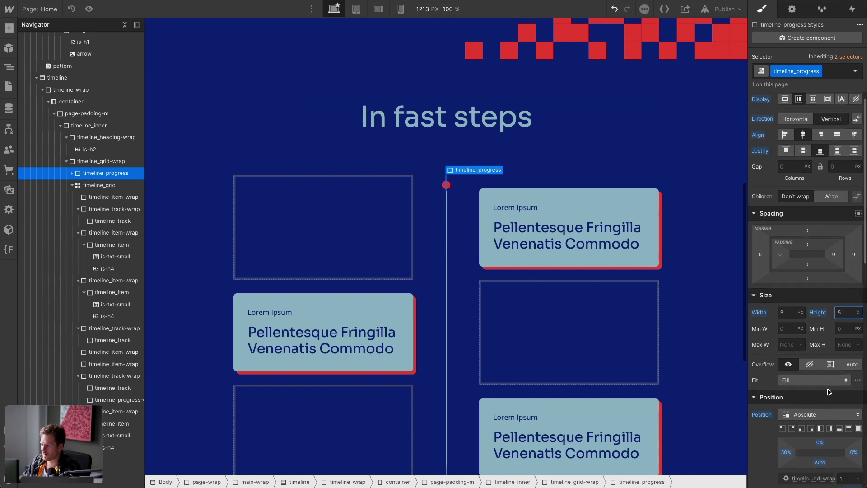
pyautogui.scroll(-2, 821, 429)
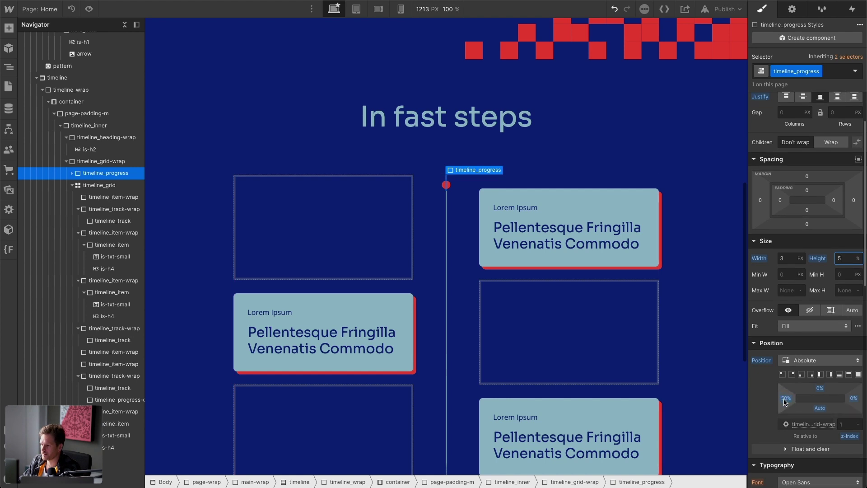
pyautogui.scroll(-15, 784, 399)
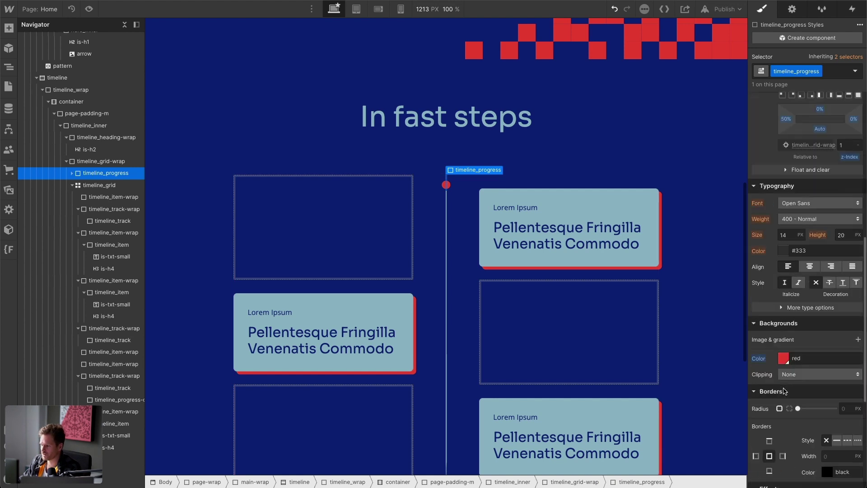
pyautogui.scroll(-1, 795, 434)
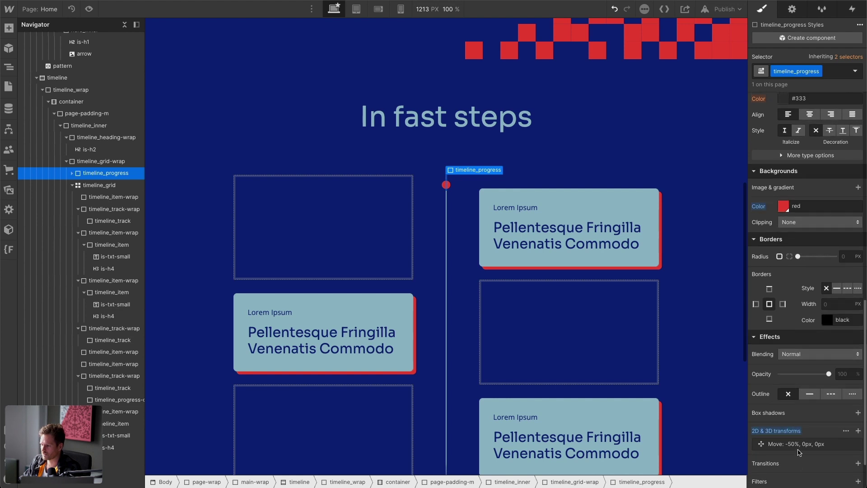
pyautogui.click(796, 444)
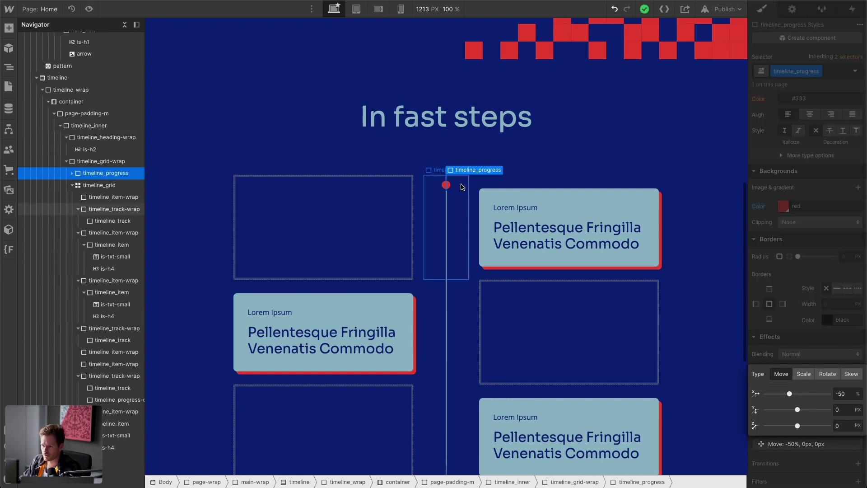
pyautogui.click(92, 163)
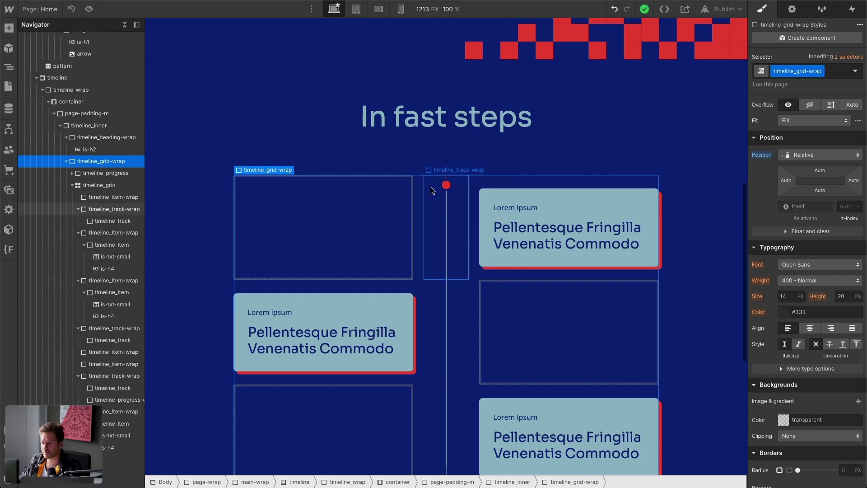
pyautogui.click(86, 174)
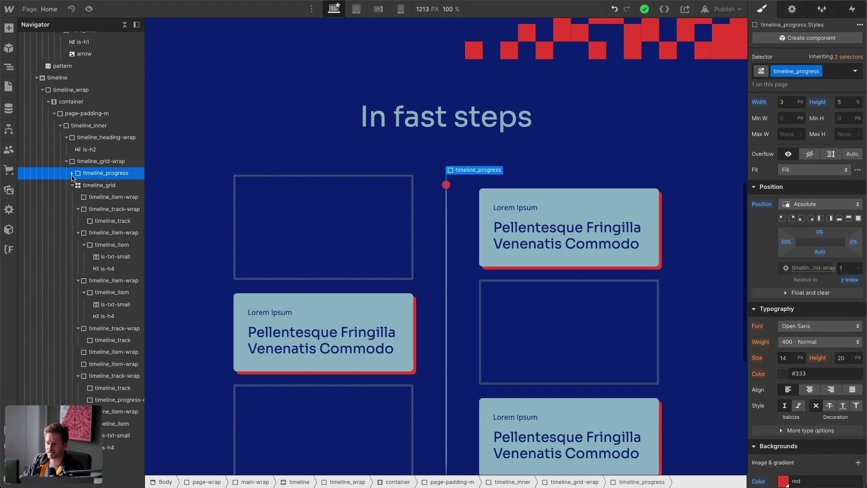
pyautogui.click(72, 174)
pyautogui.click(97, 186)
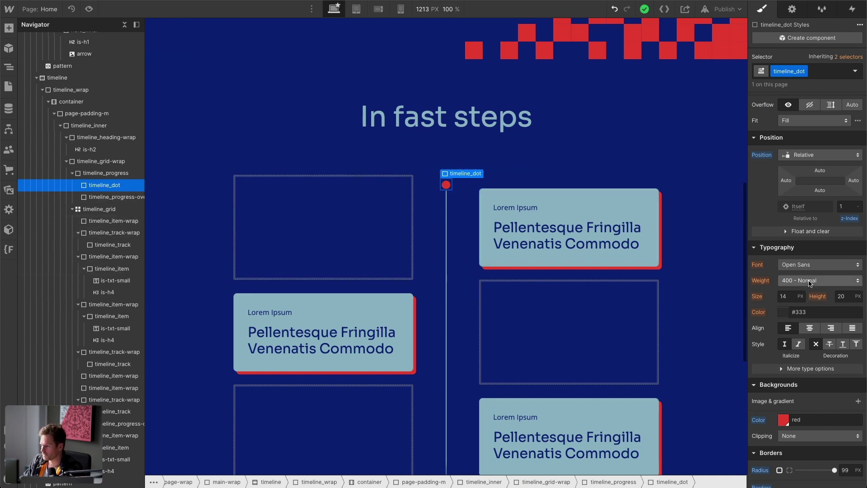
pyautogui.scroll(-1, 810, 283)
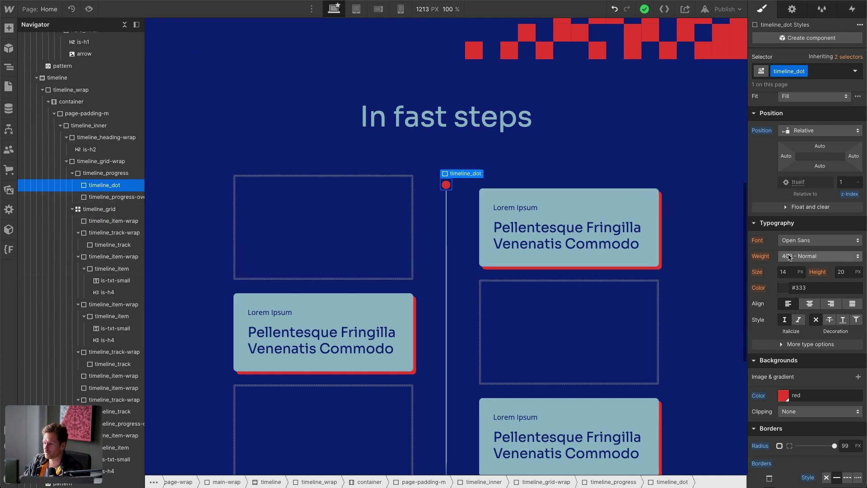
pyautogui.scroll(1, 790, 270)
pyautogui.scroll(5, 790, 270)
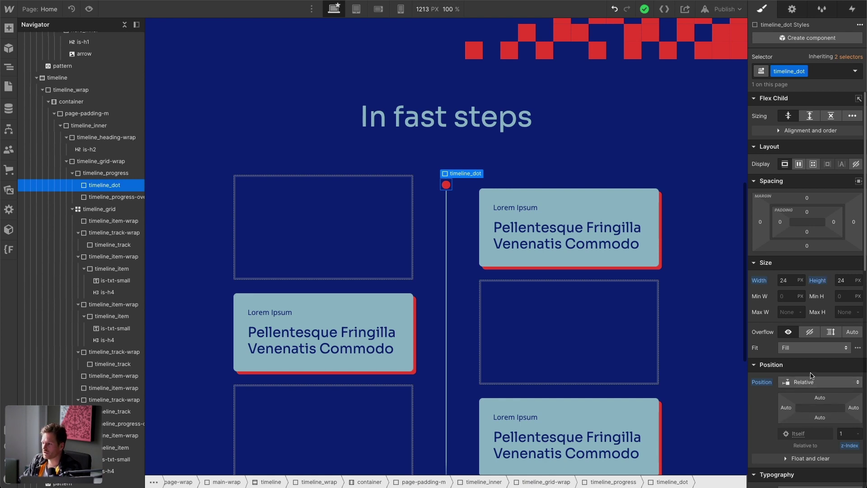
pyautogui.scroll(-1, 812, 377)
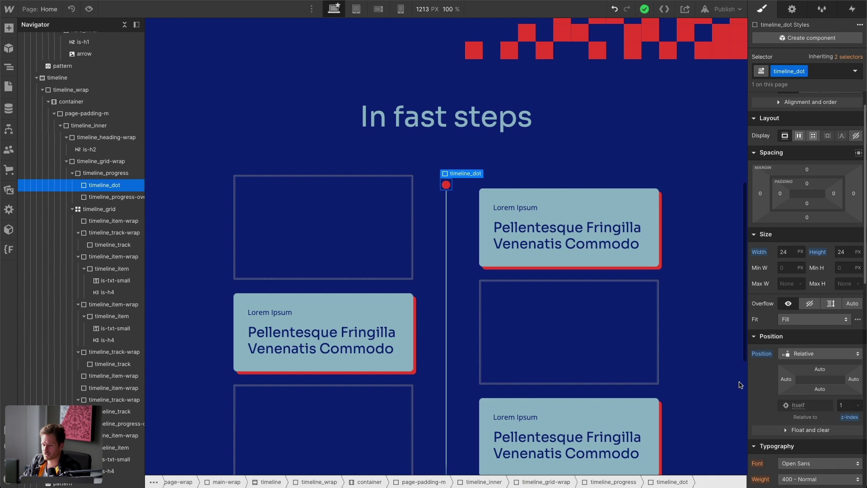
pyautogui.scroll(-10, 797, 378)
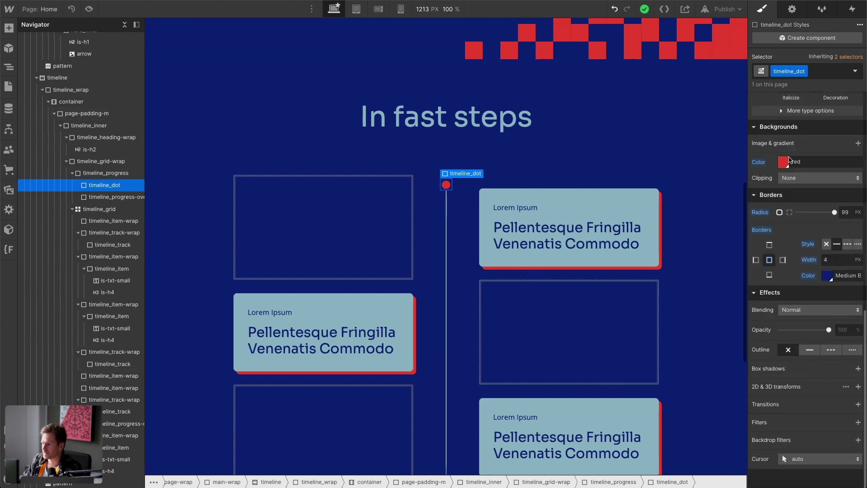
pyautogui.click(111, 198)
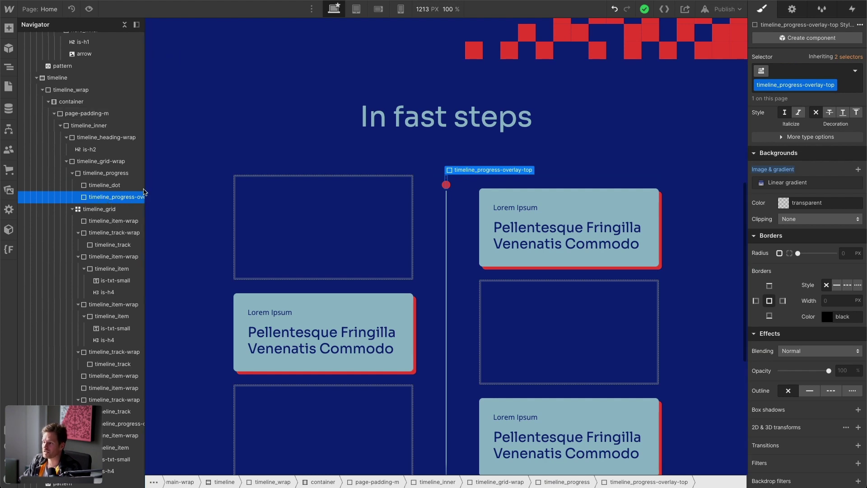
pyautogui.click(769, 183)
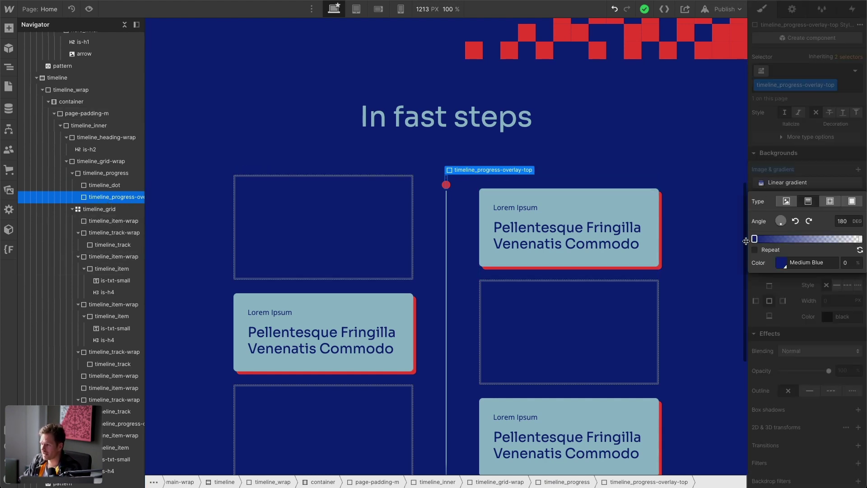
pyautogui.click(815, 175)
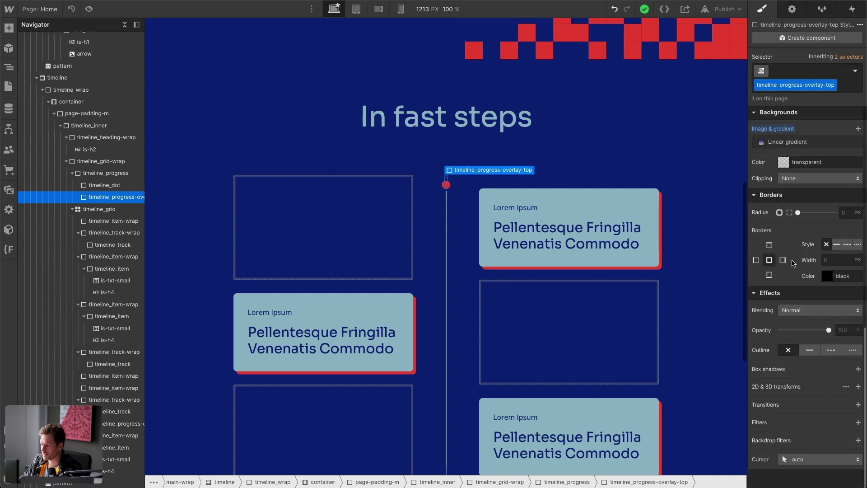
pyautogui.click(88, 9)
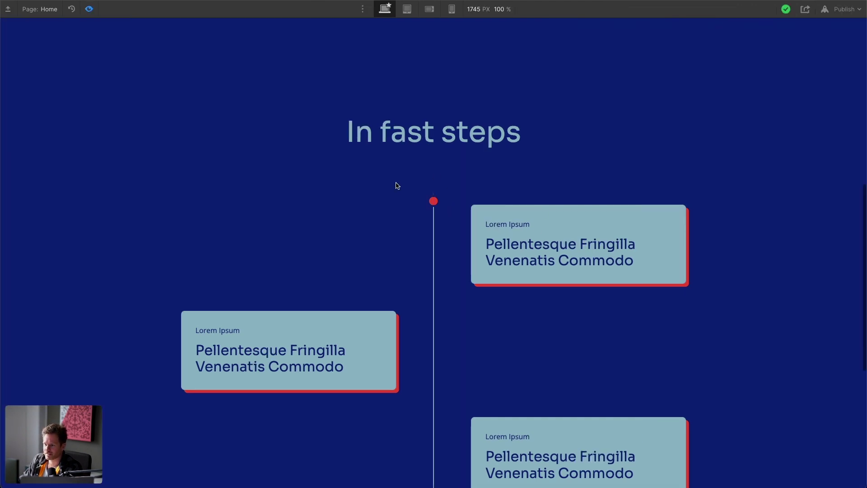
pyautogui.click(89, 9)
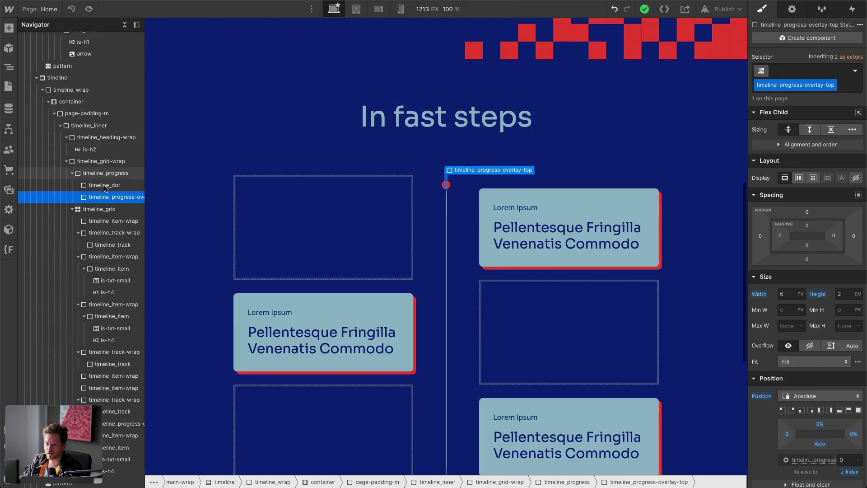
pyautogui.click(112, 174)
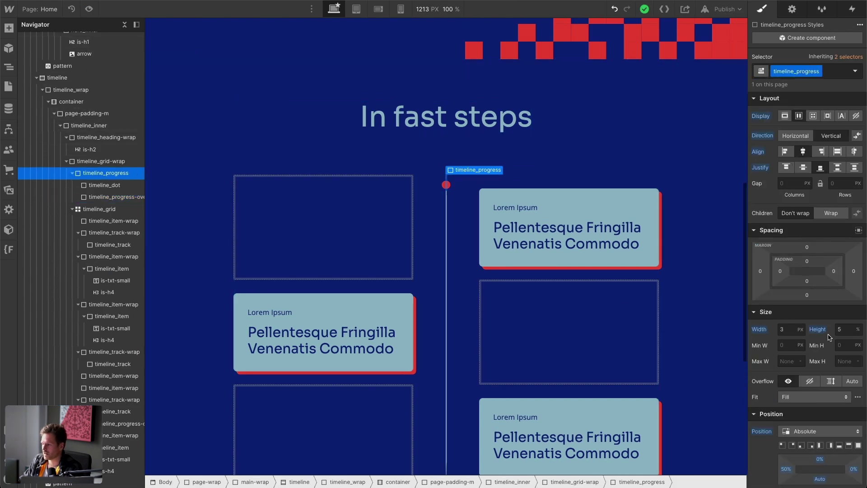
pyautogui.click(845, 329)
pyautogui.write('20')
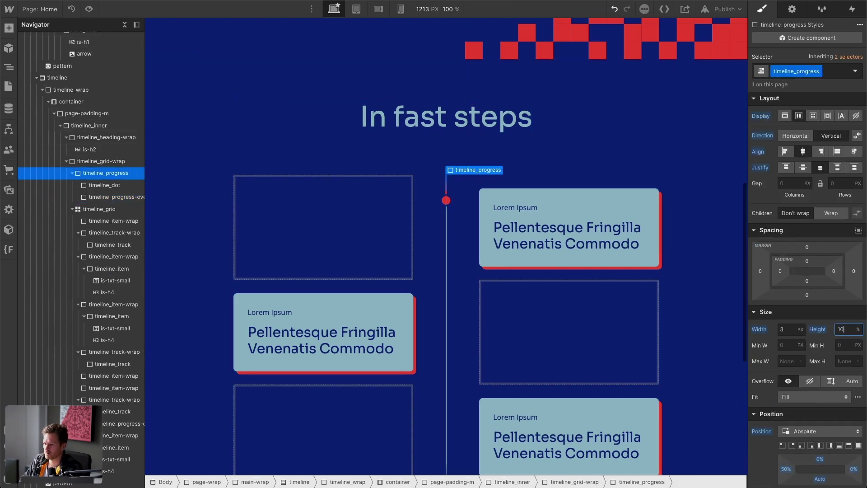
pyautogui.hotkey('ctrl', 'shift', 'p')
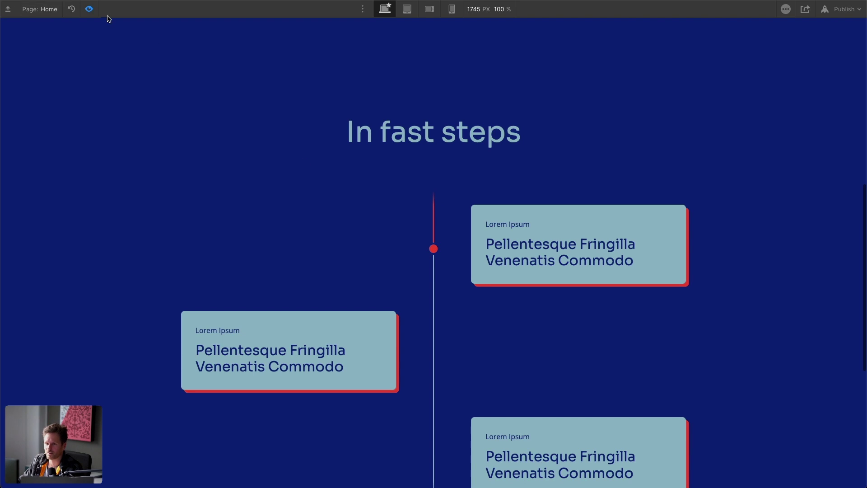
pyautogui.click(90, 9)
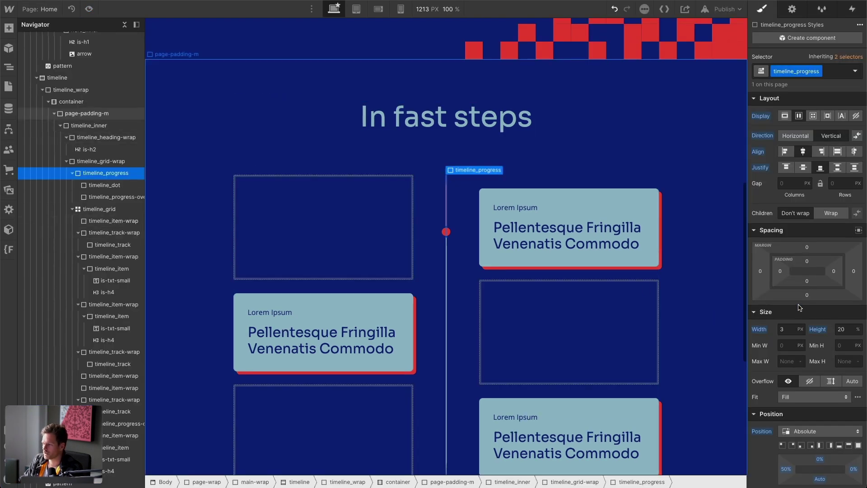
pyautogui.click(851, 325)
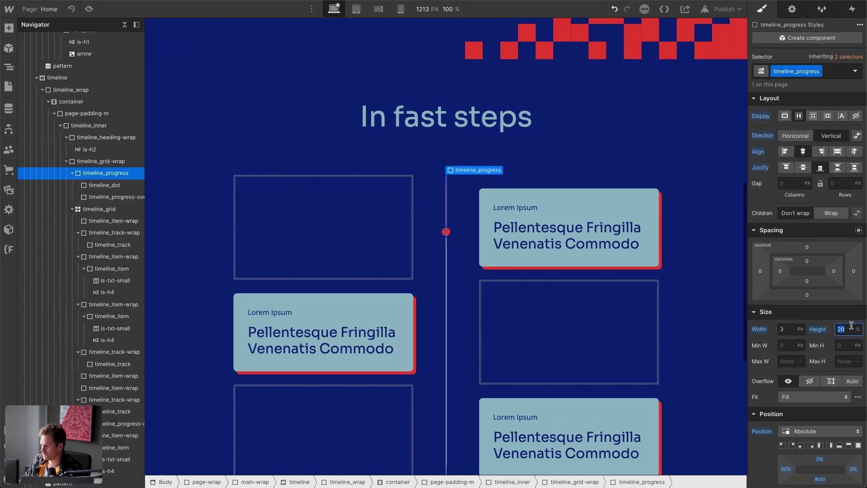
pyautogui.write('5')
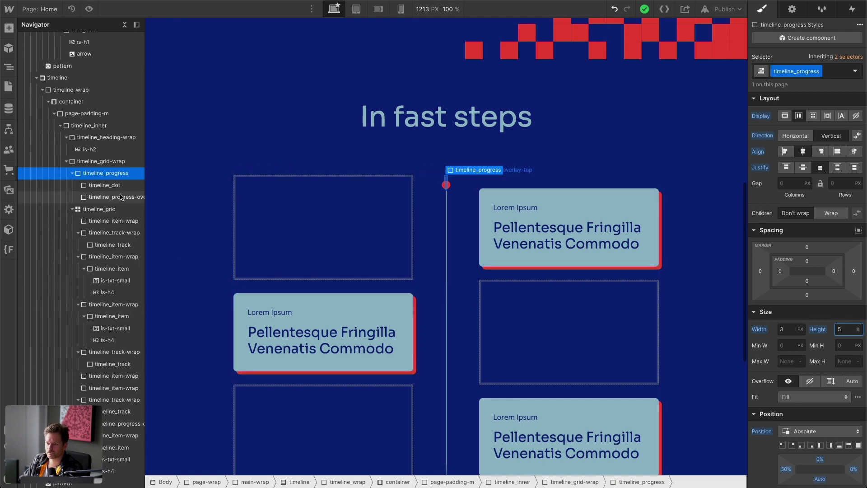
pyautogui.scroll(-6, 429, 181)
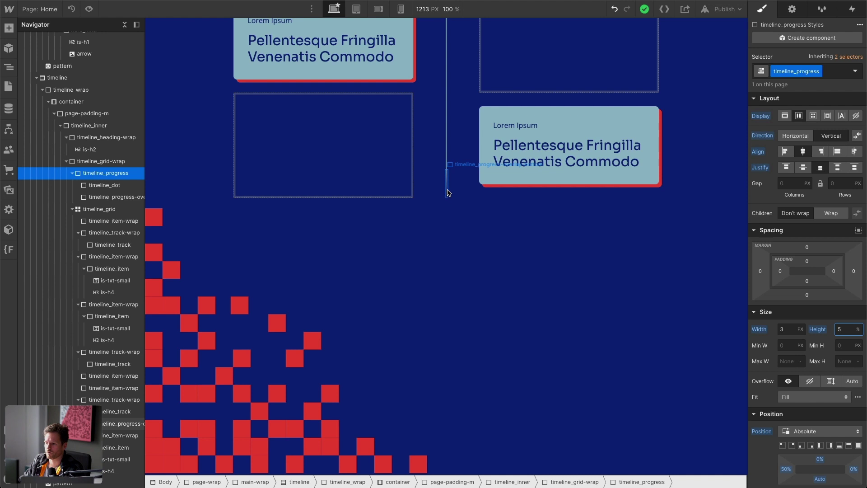
pyautogui.scroll(3, 448, 193)
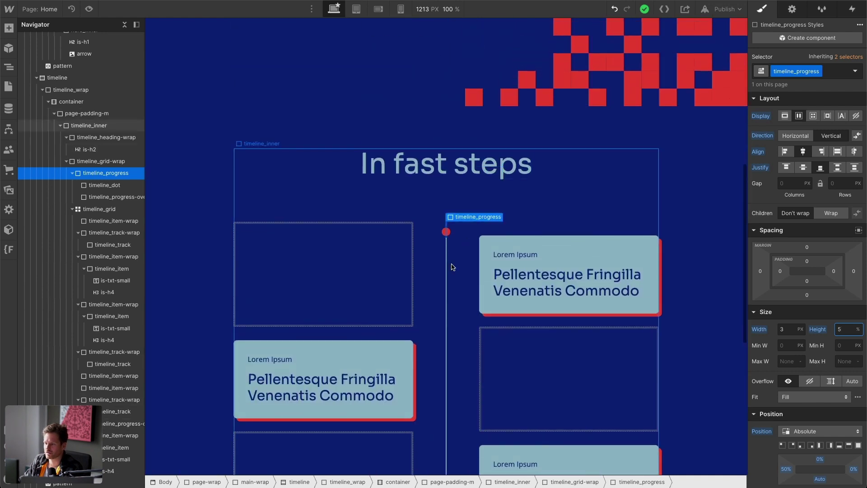
# Give the timeline grid 1fr, 0.25fr, 1fr columns with three Auto rows.
pyautogui.click(83, 210)
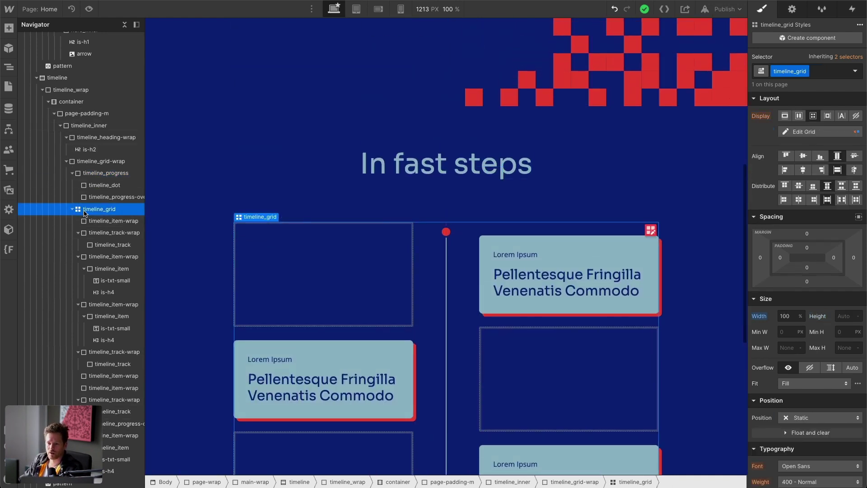
pyautogui.click(808, 132)
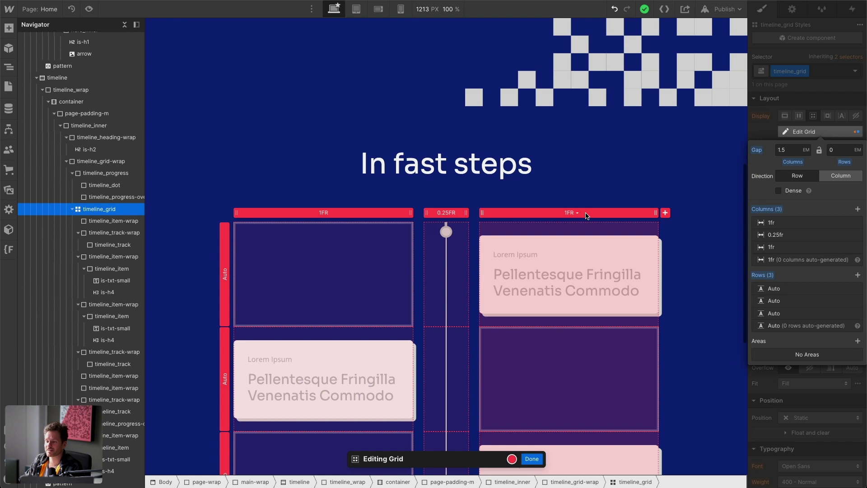
pyautogui.scroll(-2, 270, 241)
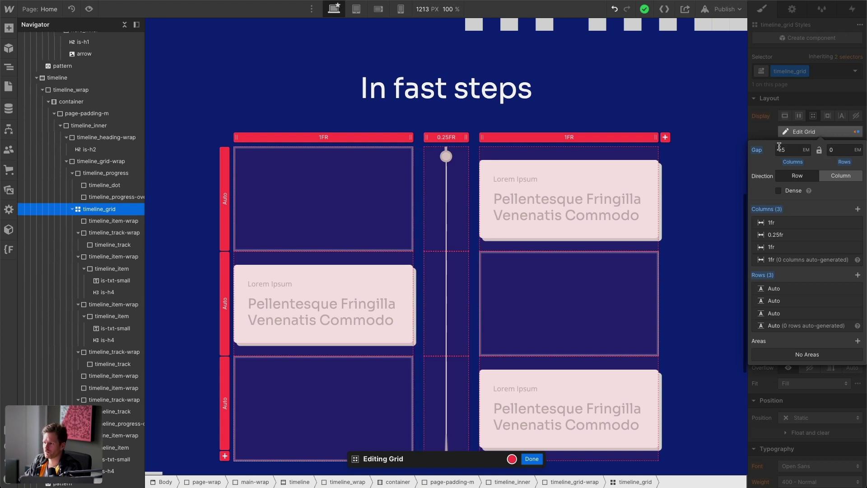
pyautogui.click(532, 458)
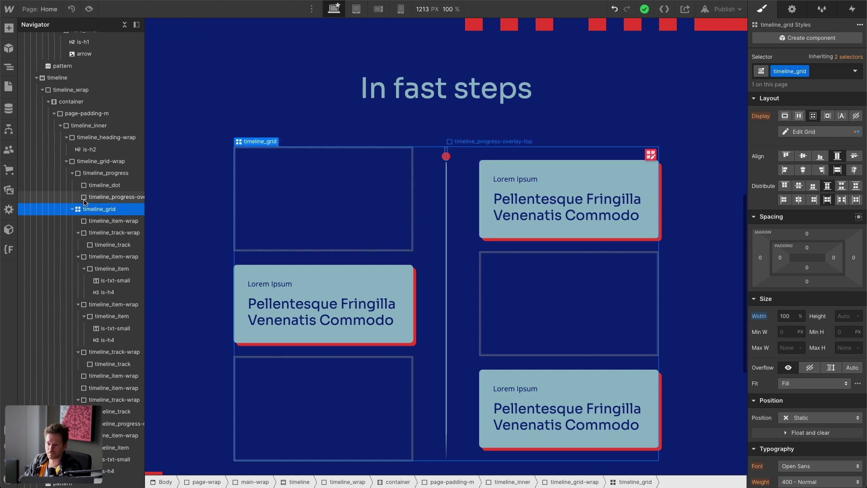
# Collapse the expanded timeline_track-wrap and timeline_item-wrap rows in the Navigator.
pyautogui.click(78, 232)
pyautogui.click(77, 245)
pyautogui.click(78, 256)
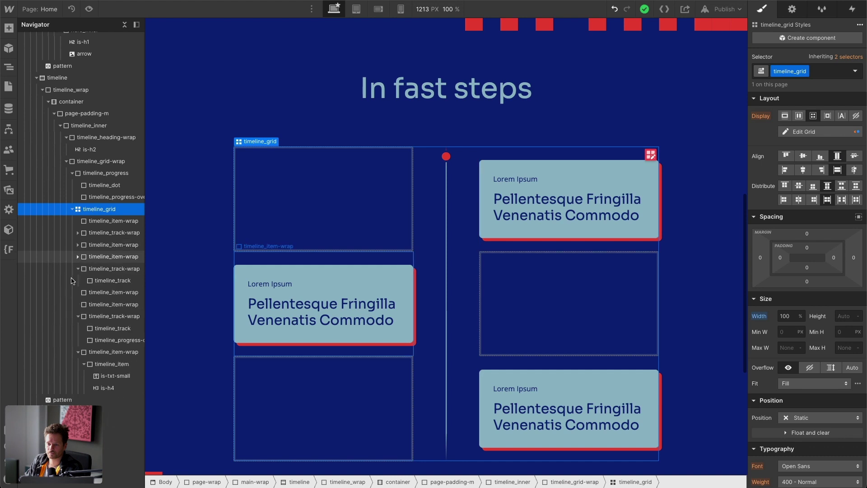
pyautogui.click(78, 268)
pyautogui.click(78, 281)
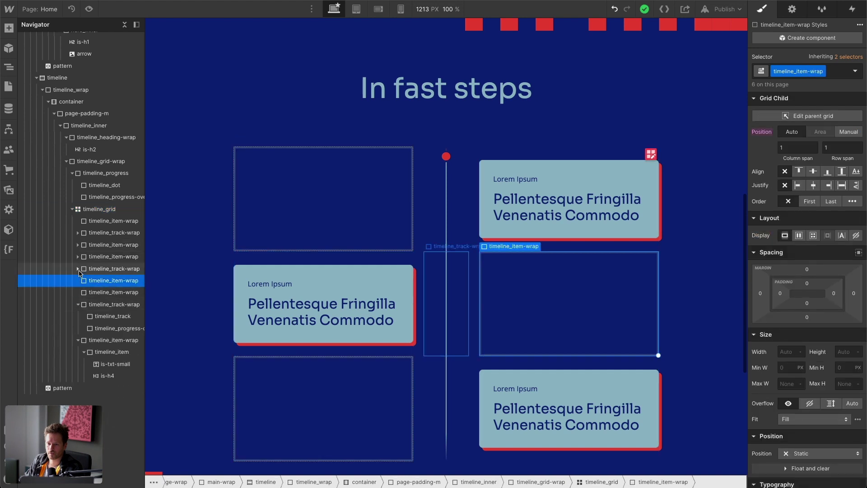
pyautogui.click(78, 304)
pyautogui.click(75, 316)
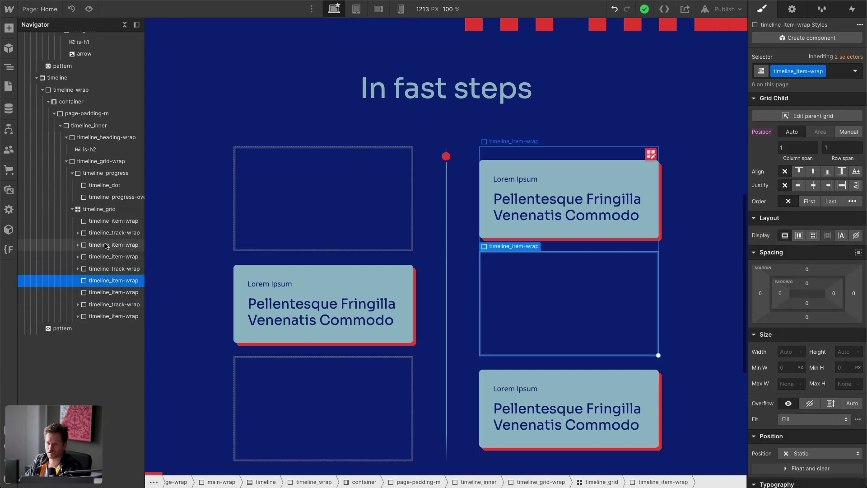
# Expand the top-right card's wrapper and select its timeline_item card with the is-1 combo class.
pyautogui.click(105, 221)
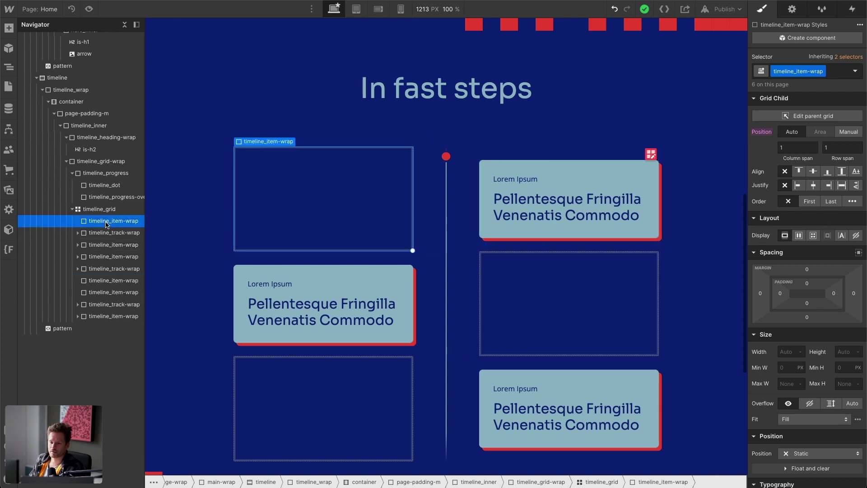
pyautogui.click(123, 247)
pyautogui.click(78, 245)
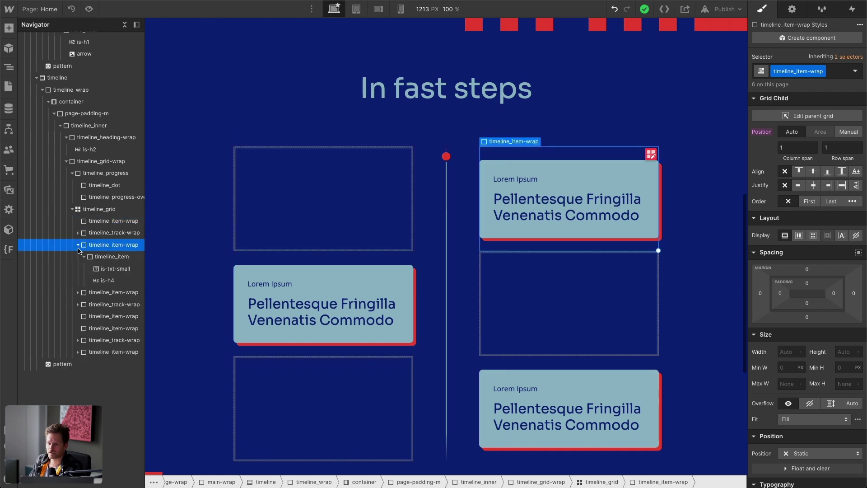
pyautogui.click(111, 257)
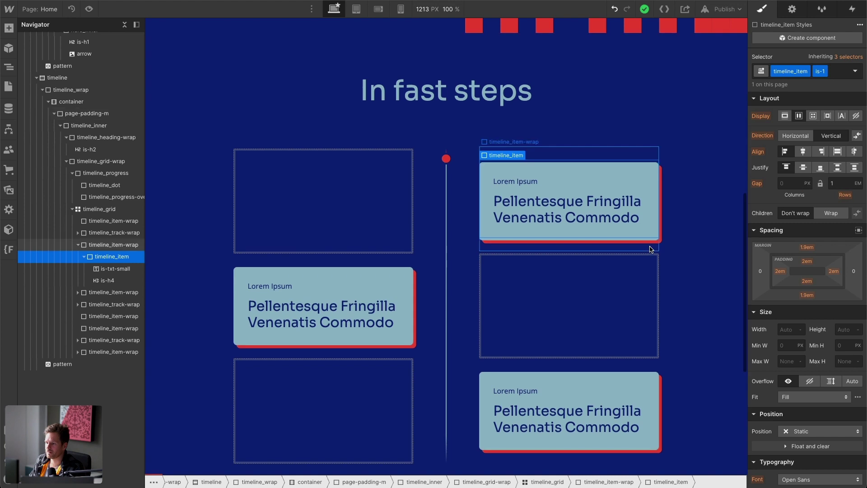
# Select the top-right timeline_item card and show its red 8 px, 135° outer shadow.
pyautogui.scroll(5, 677, 180)
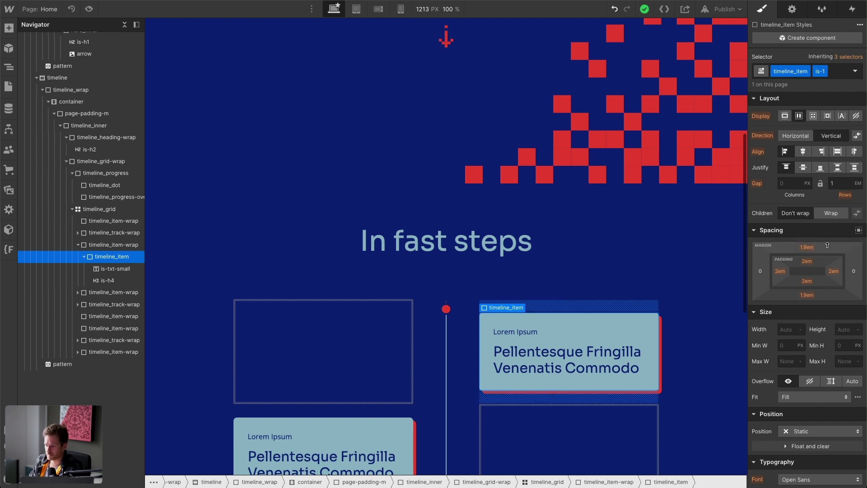
pyautogui.scroll(-8, 822, 271)
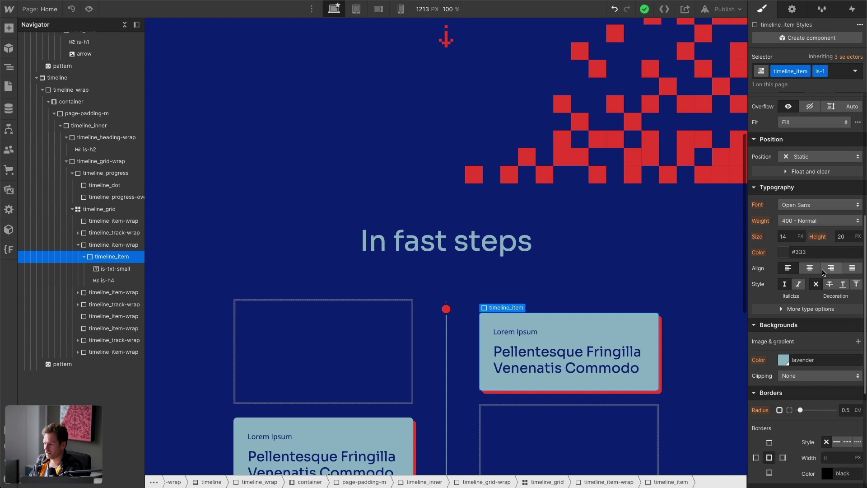
pyautogui.scroll(-8, 673, 270)
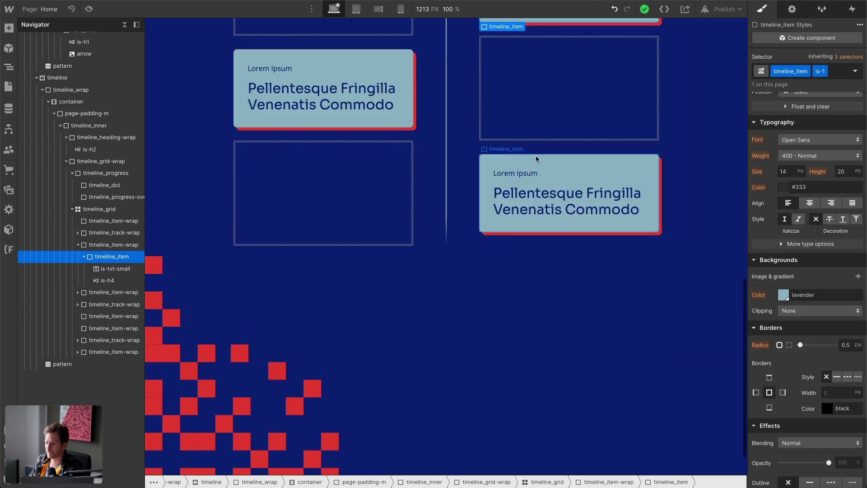
pyautogui.scroll(2, 546, 180)
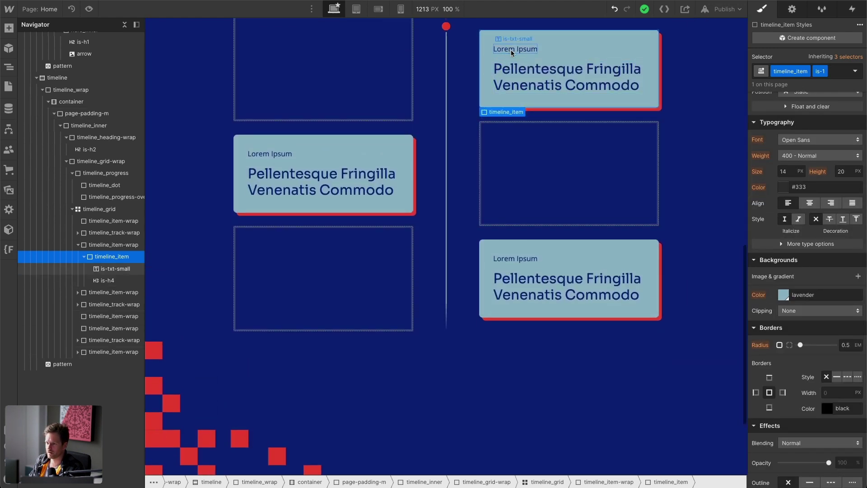
pyautogui.click(519, 70)
pyautogui.click(641, 105)
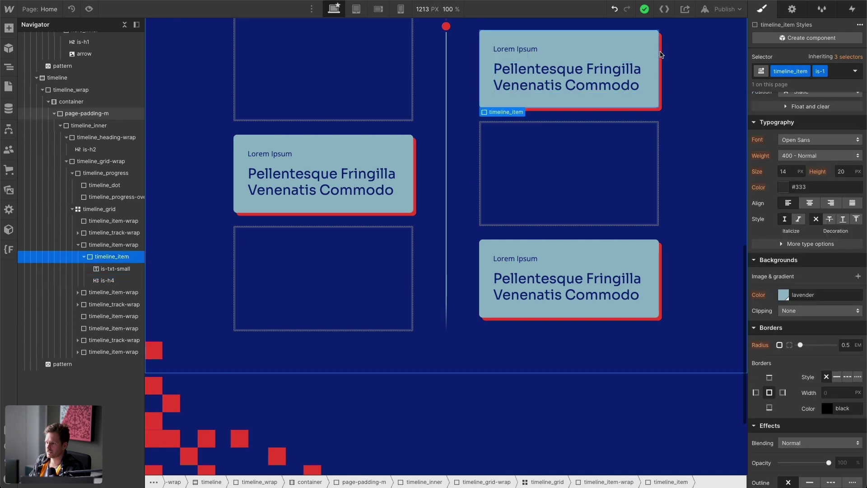
pyautogui.scroll(-3, 783, 375)
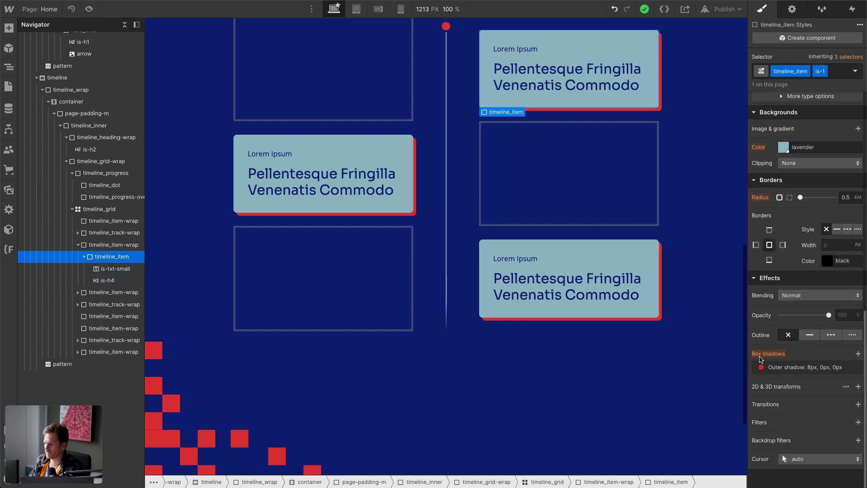
pyautogui.click(798, 368)
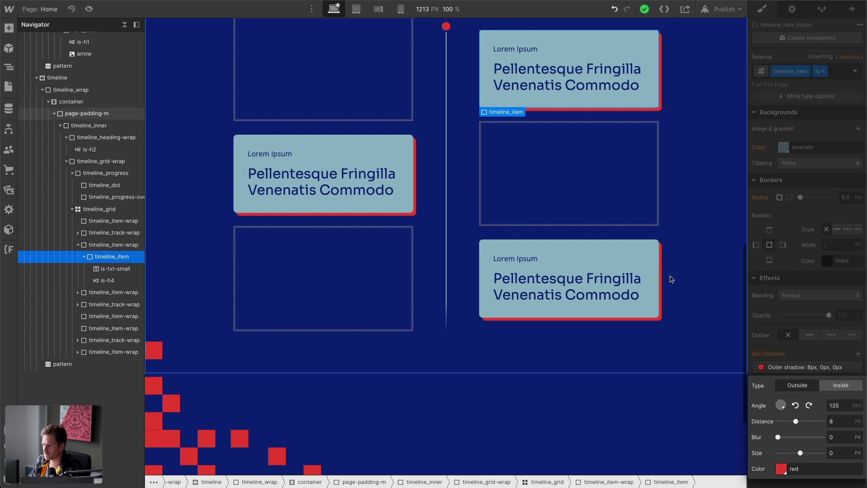
pyautogui.scroll(4, 673, 173)
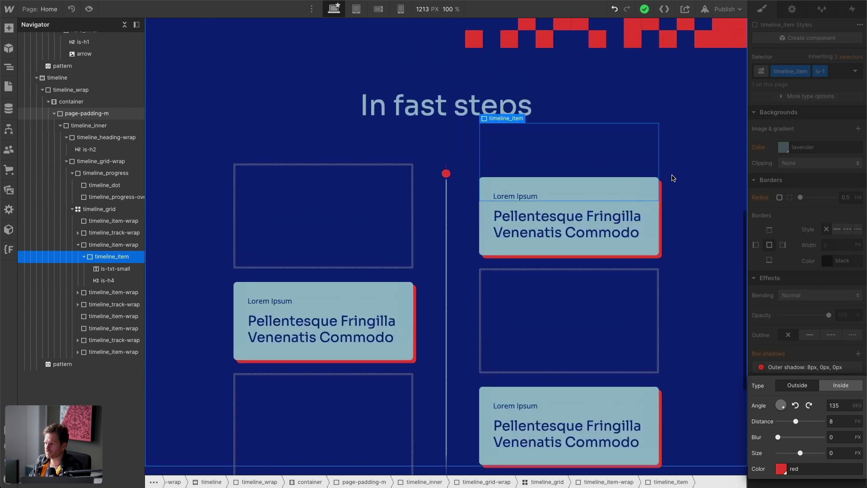
# Close the shadow popover, check the three track wrappers, then select the first timeline_track line.
pyautogui.click(683, 159)
pyautogui.scroll(-1, 461, 176)
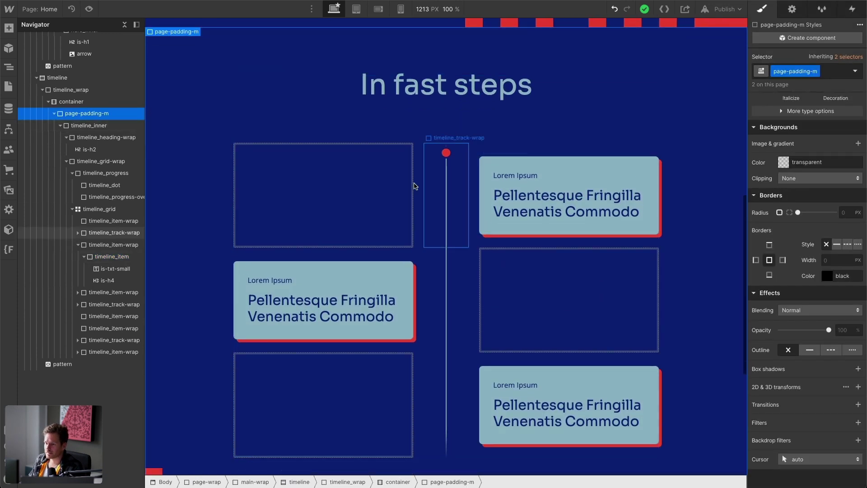
pyautogui.click(399, 204)
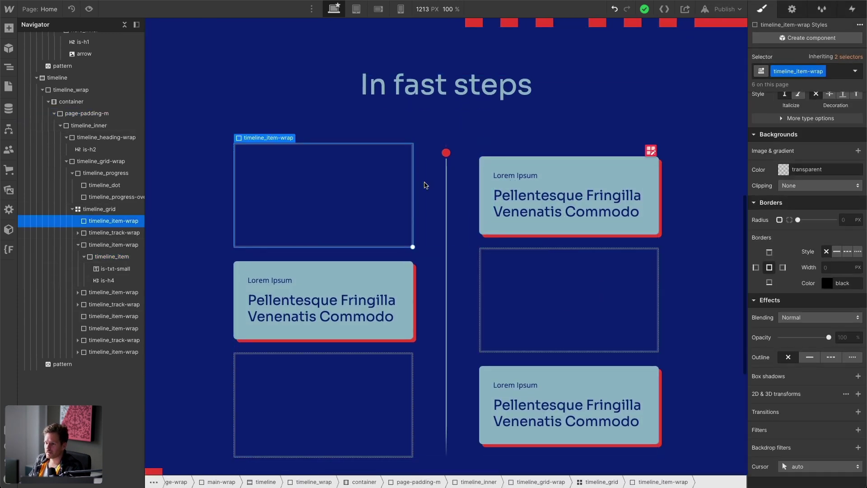
pyautogui.click(435, 178)
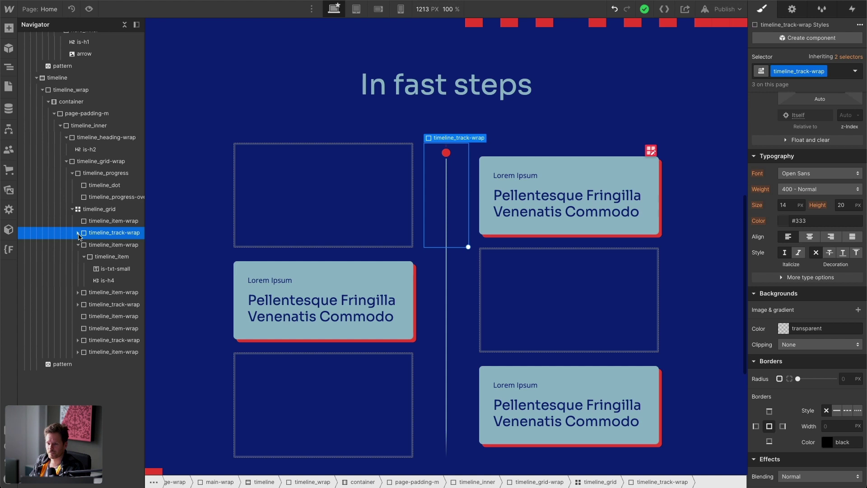
pyautogui.click(437, 296)
pyautogui.click(431, 379)
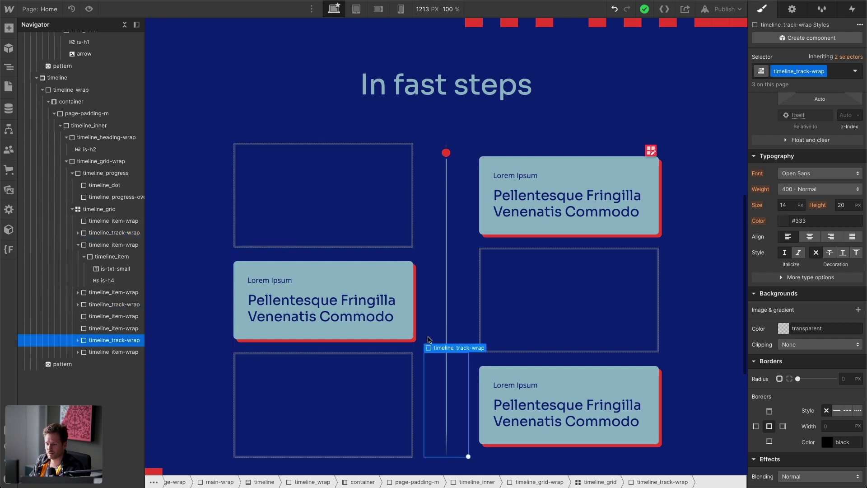
pyautogui.click(428, 337)
pyautogui.click(428, 215)
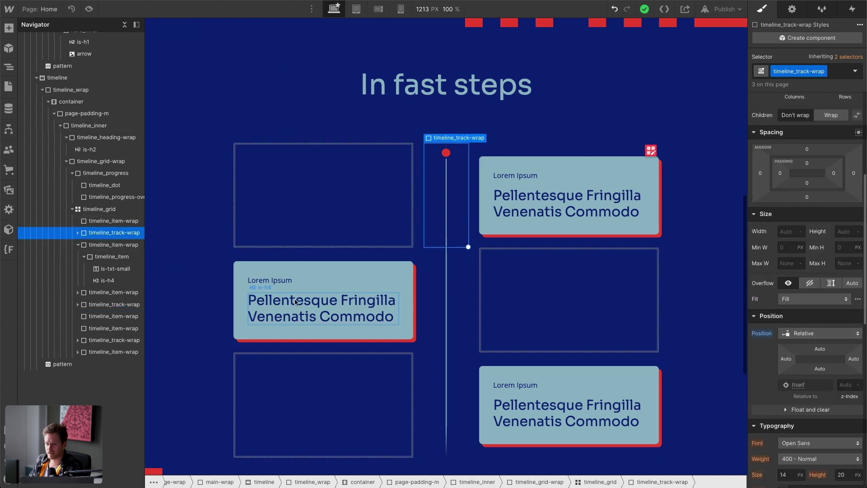
pyautogui.click(446, 198)
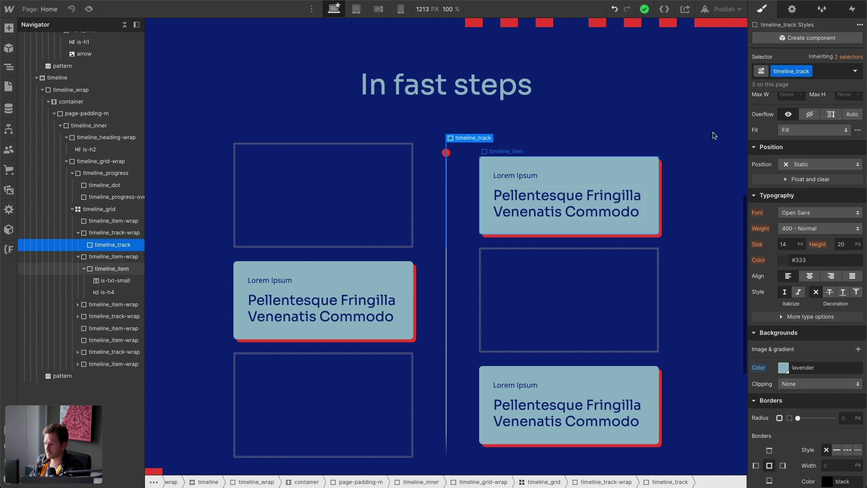
# Check the unit used for the track line's height.
pyautogui.scroll(5, 821, 230)
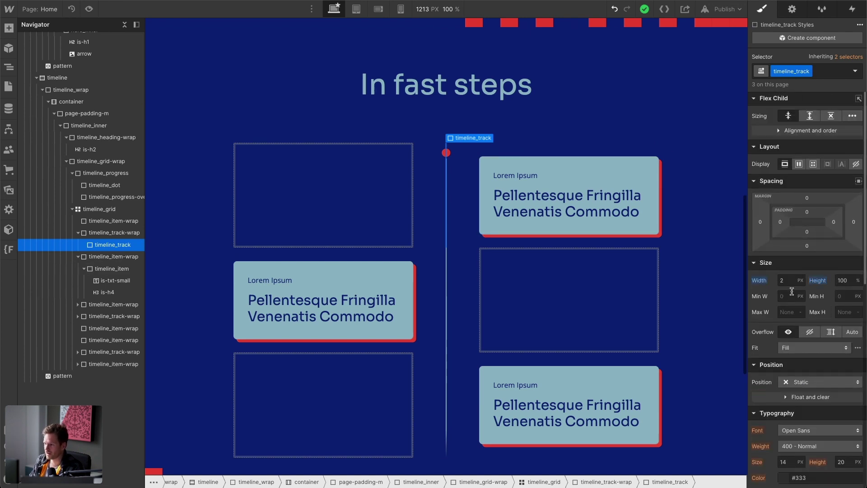
pyautogui.click(858, 280)
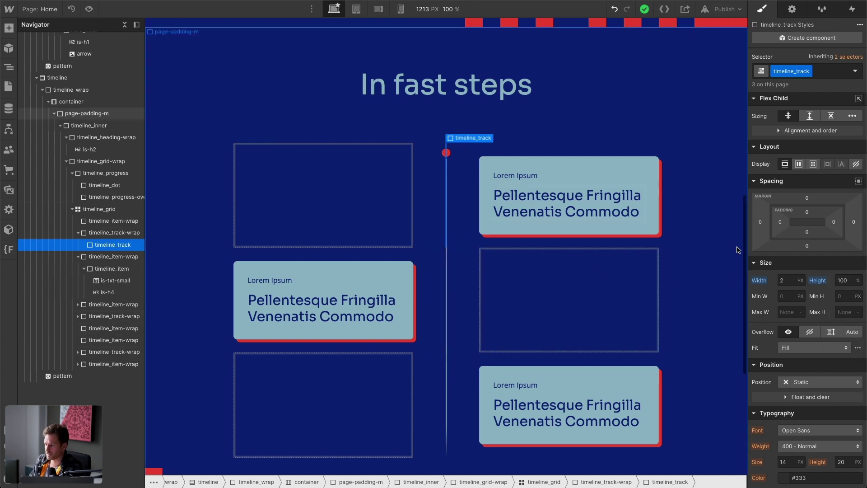
pyautogui.scroll(-3, 770, 259)
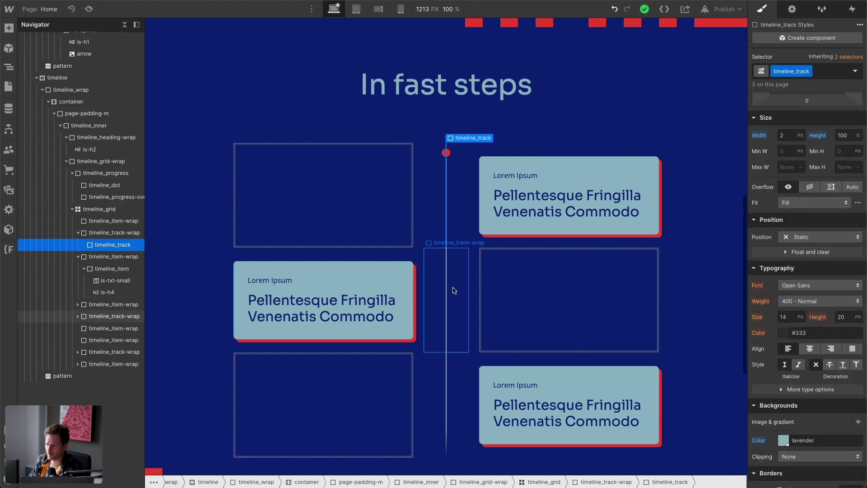
pyautogui.scroll(-1, 801, 393)
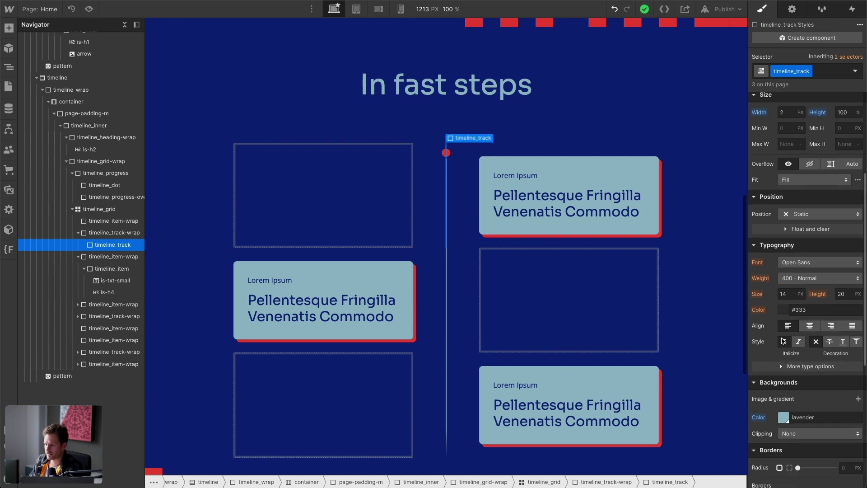
pyautogui.scroll(3, 783, 341)
# Set the first timeline_track-wrap's Align to Center and Justify to End.
pyautogui.click(93, 233)
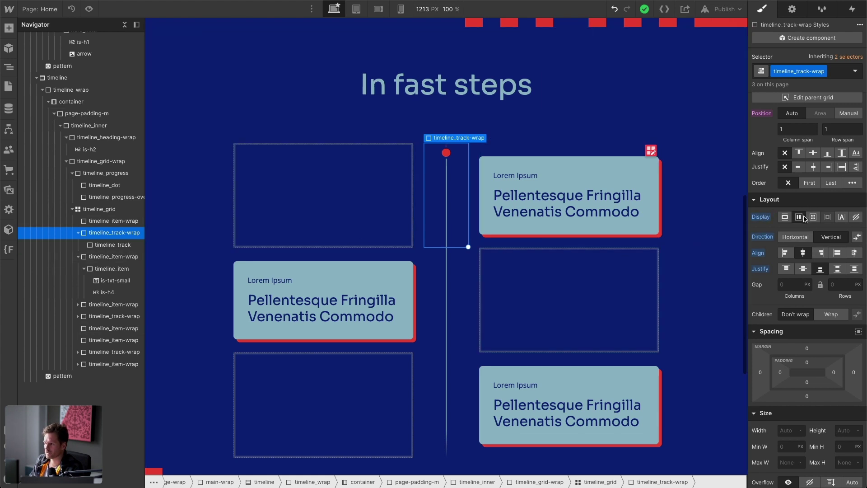
pyautogui.click(803, 253)
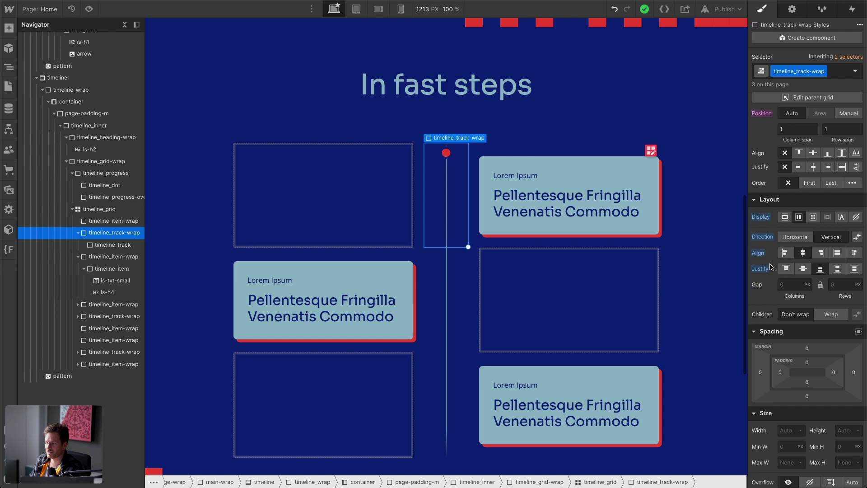
pyautogui.click(820, 272)
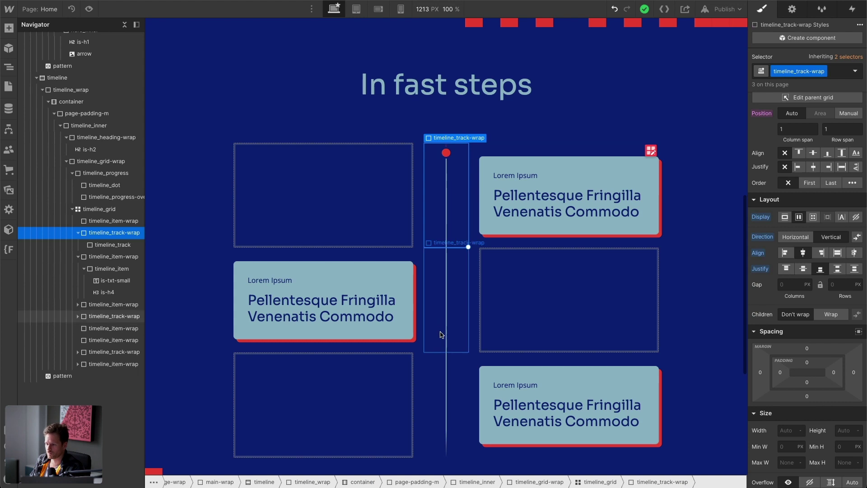
pyautogui.click(436, 429)
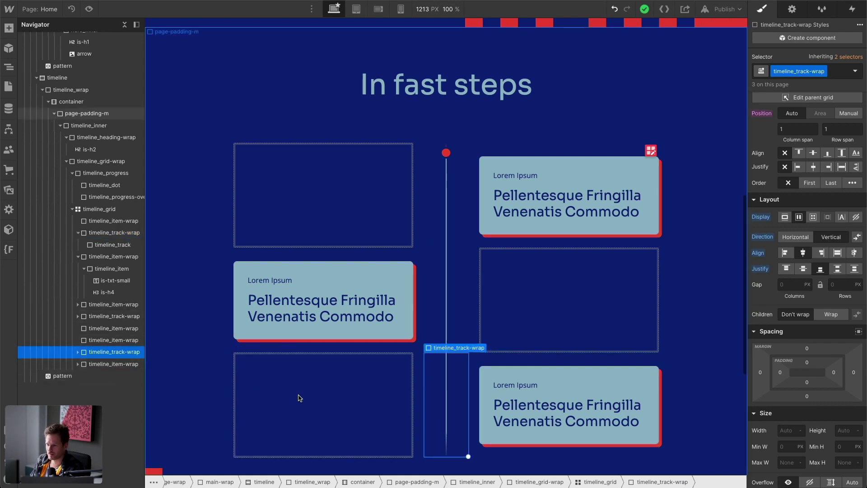
pyautogui.click(447, 452)
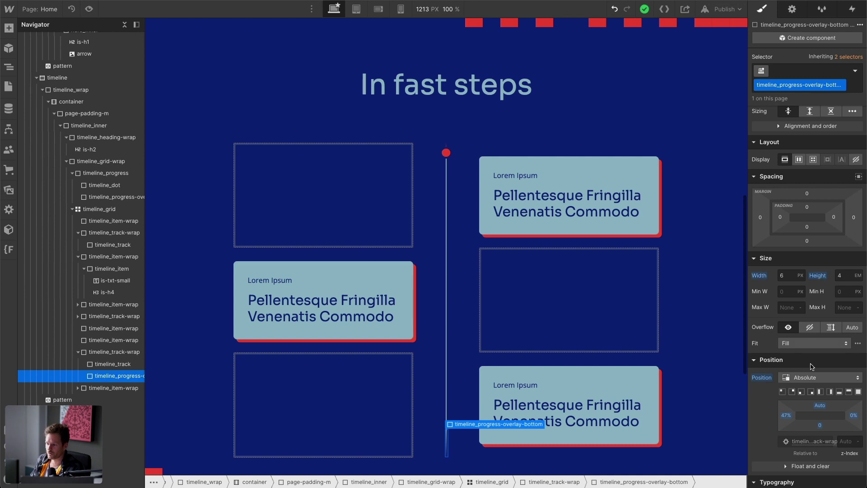
pyautogui.scroll(-1, 841, 378)
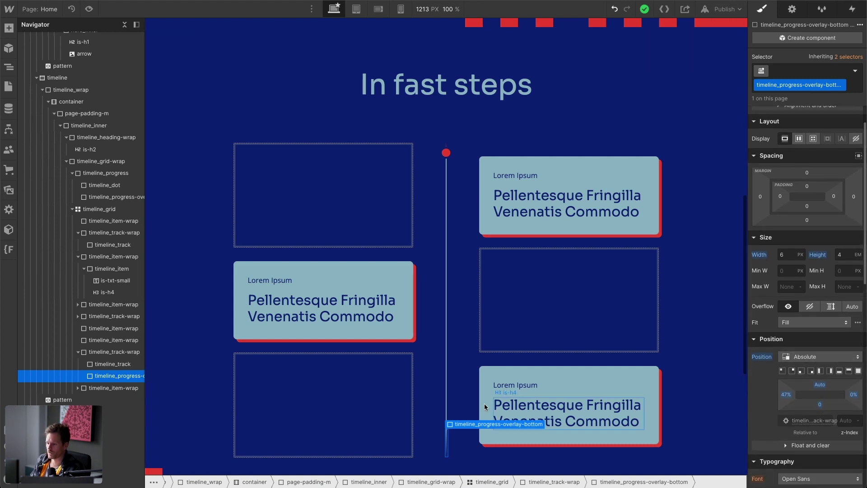
pyautogui.scroll(-1, 424, 329)
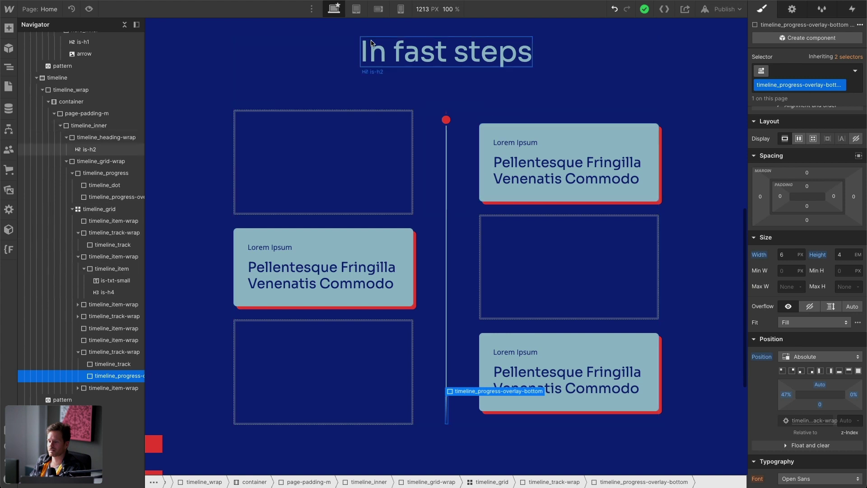
# Switch through Tablet to the 568 px Mobile Landscape breakpoint and select timeline_grid.
pyautogui.click(356, 9)
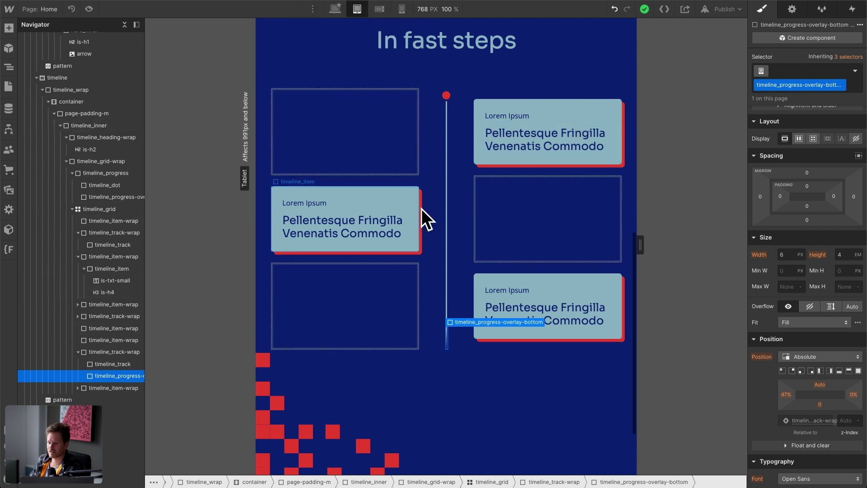
pyautogui.click(379, 9)
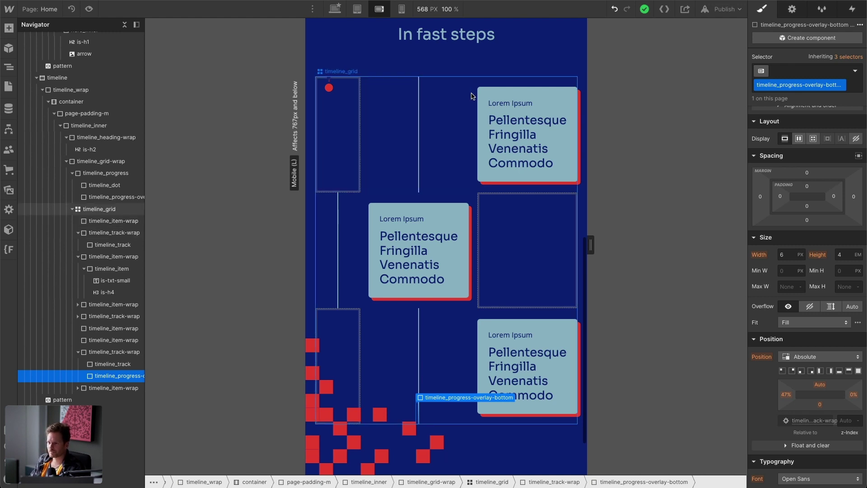
pyautogui.click(568, 85)
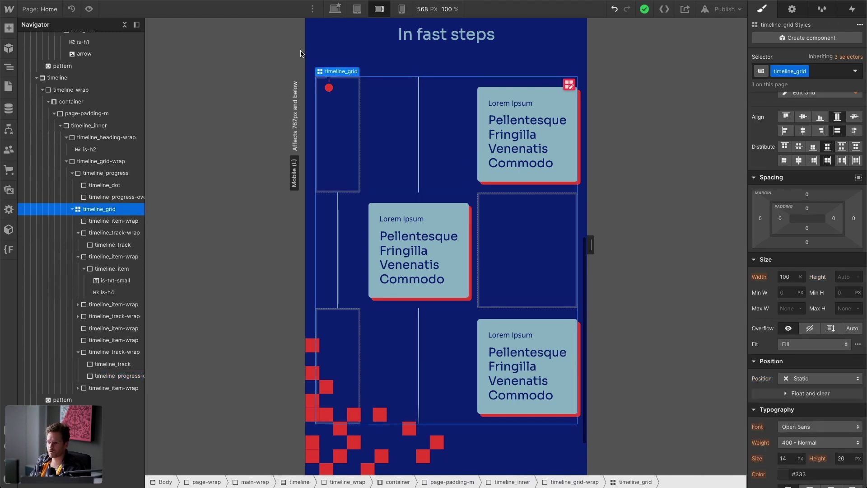
# Edit the timeline grid at this breakpoint and delete its first column.
pyautogui.click(568, 85)
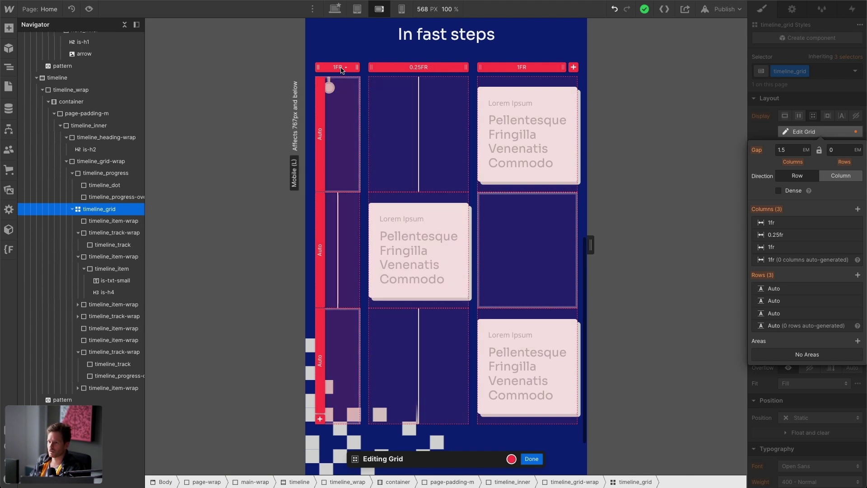
pyautogui.click(341, 69)
pyautogui.click(351, 108)
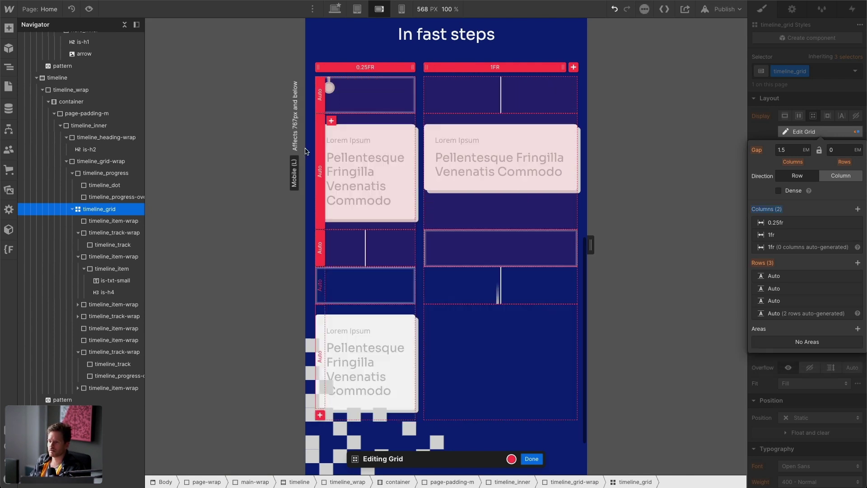
# Resize the 0.25fr column to 5 em, trying 4 em first, and finish grid editing.
pyautogui.click(364, 68)
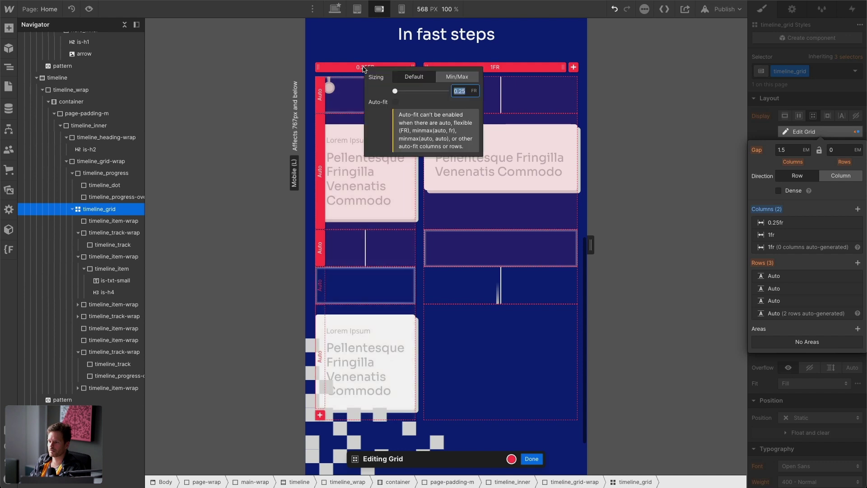
pyautogui.click(473, 91)
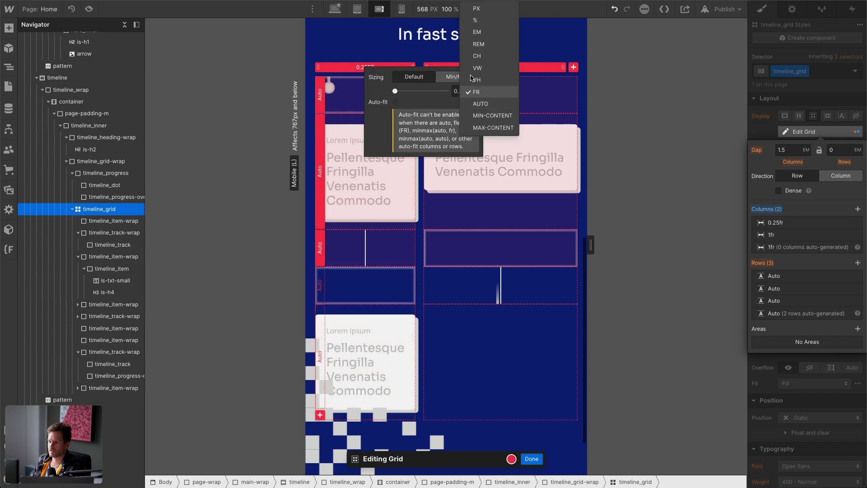
pyautogui.click(478, 32)
pyautogui.click(452, 93)
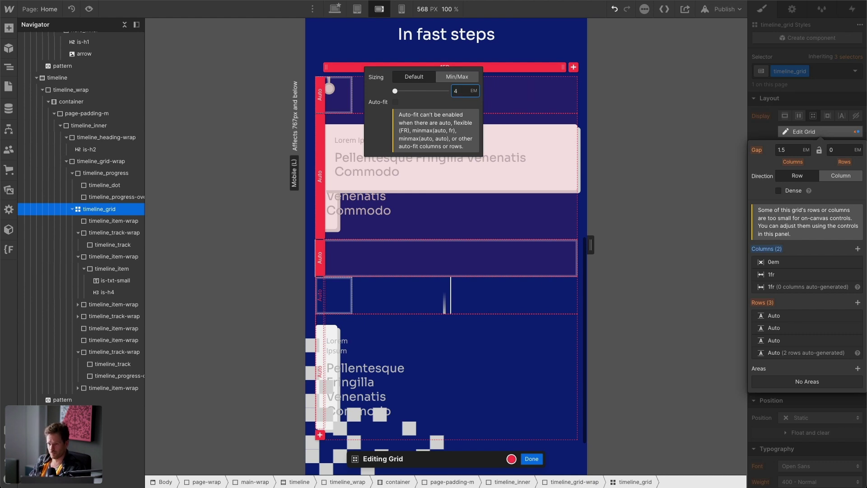
pyautogui.press('Return')
pyautogui.click(467, 92)
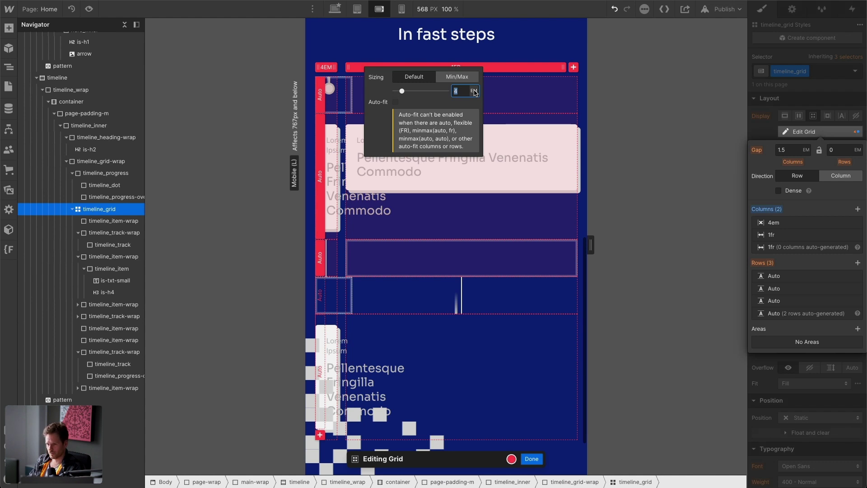
pyautogui.write('5')
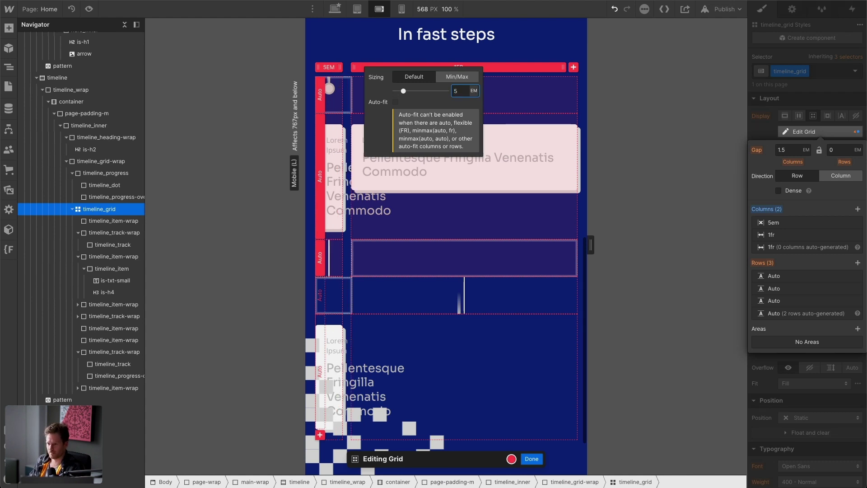
pyautogui.press('Escape')
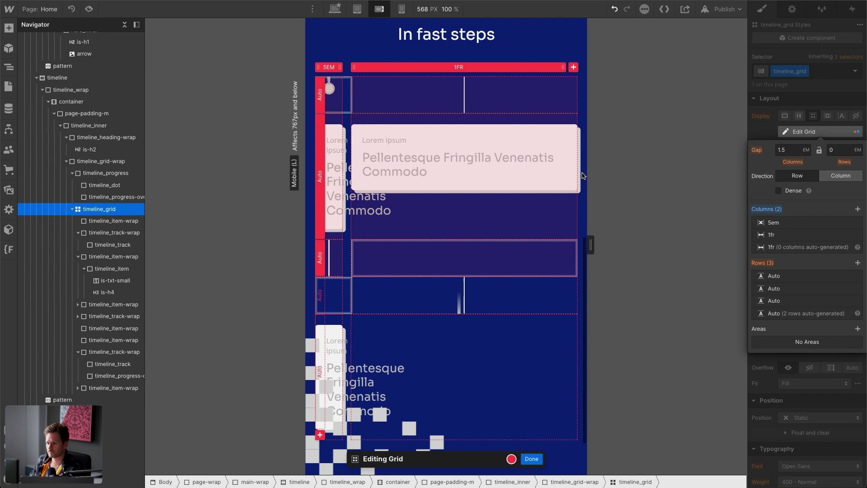
pyautogui.press('Escape')
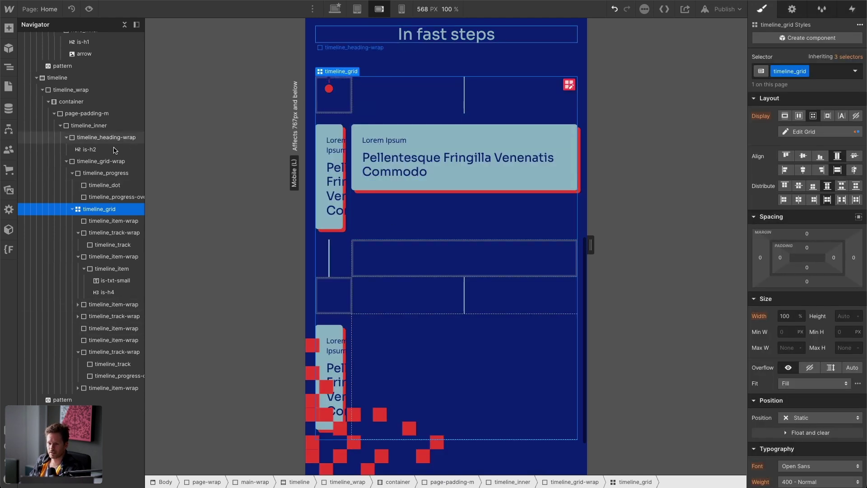
# Create an is-hidden-mobile combo class on the grid's first empty timeline_item-wrap.
pyautogui.press('Down')
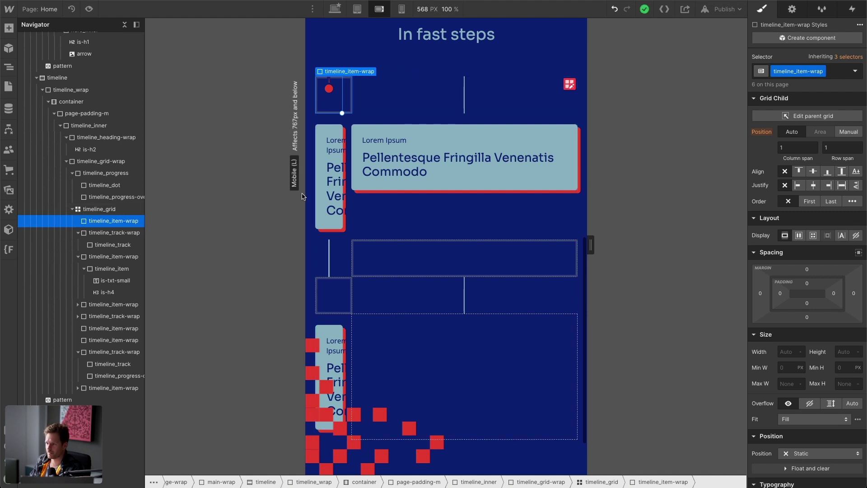
pyautogui.press('Return')
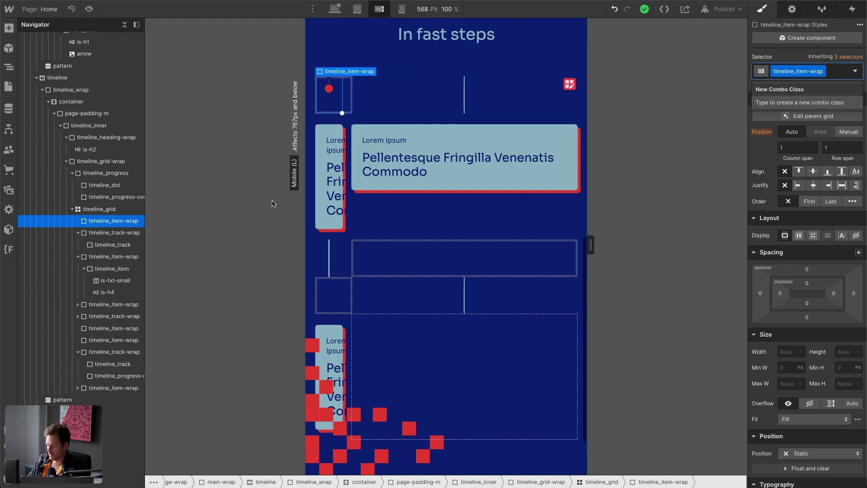
pyautogui.write('is-hid')
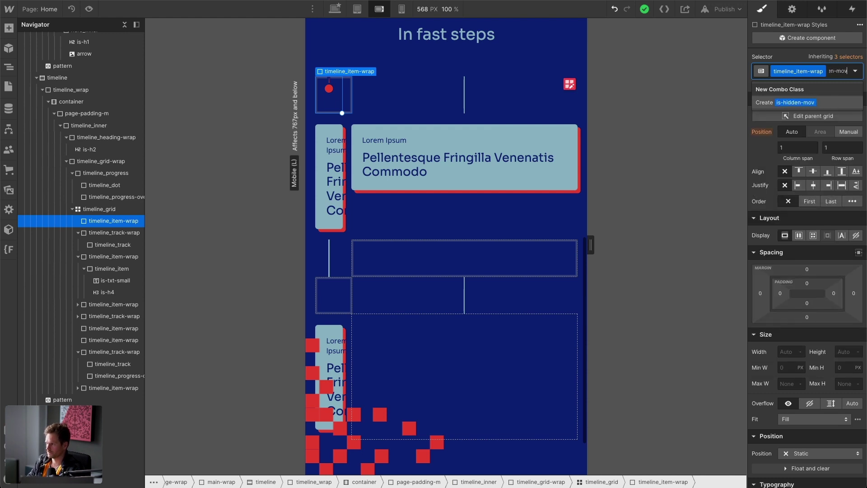
pyautogui.write('den-mobile')
pyautogui.hotkey('ctrl', 'a')
pyautogui.press('Return')
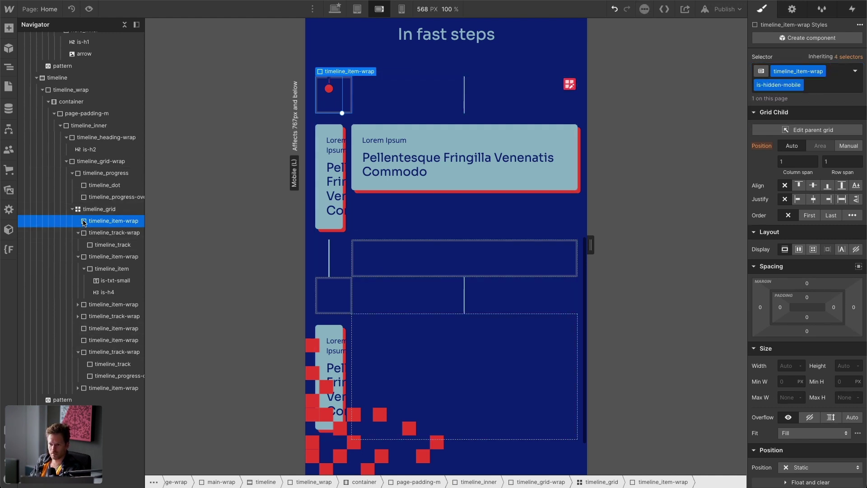
# Apply is-hidden-mobile to the other empty placeholders and set Display to None.
pyautogui.click(89, 329)
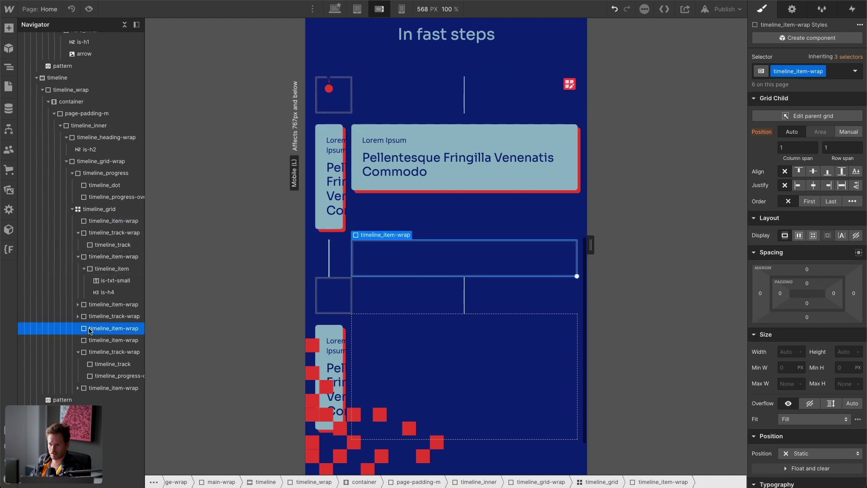
pyautogui.click(92, 339)
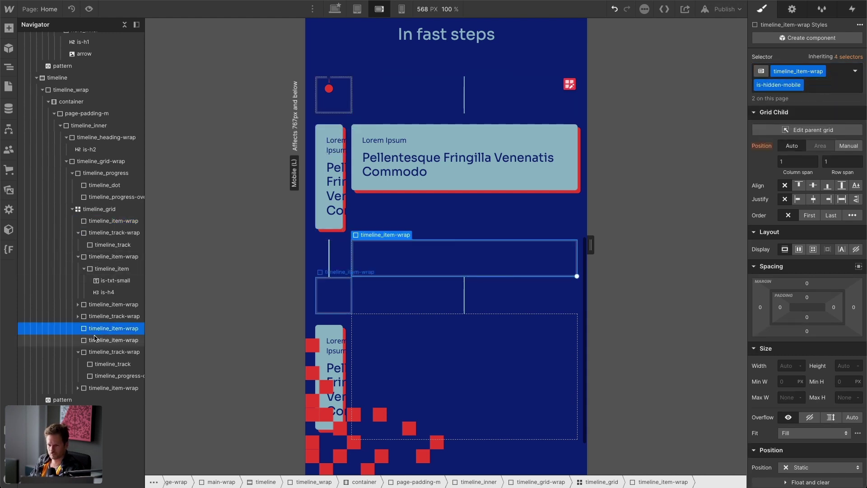
pyautogui.hotkey('ctrl', 'Return')
pyautogui.press('Return')
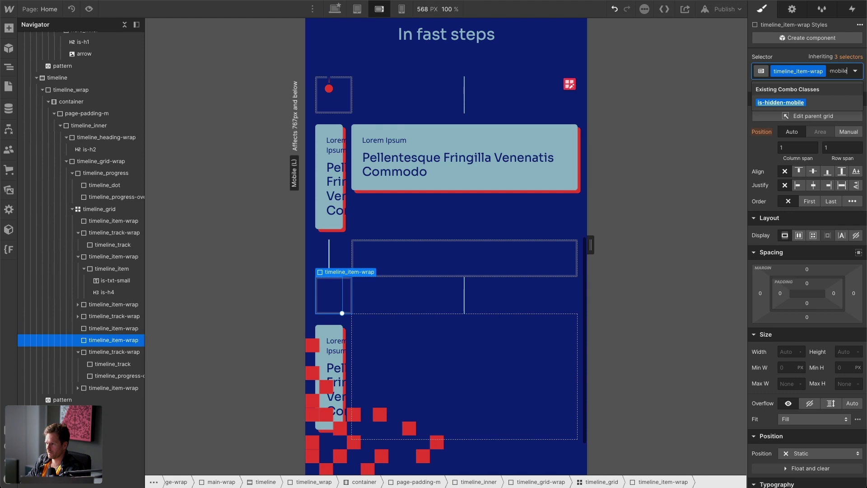
pyautogui.click(855, 253)
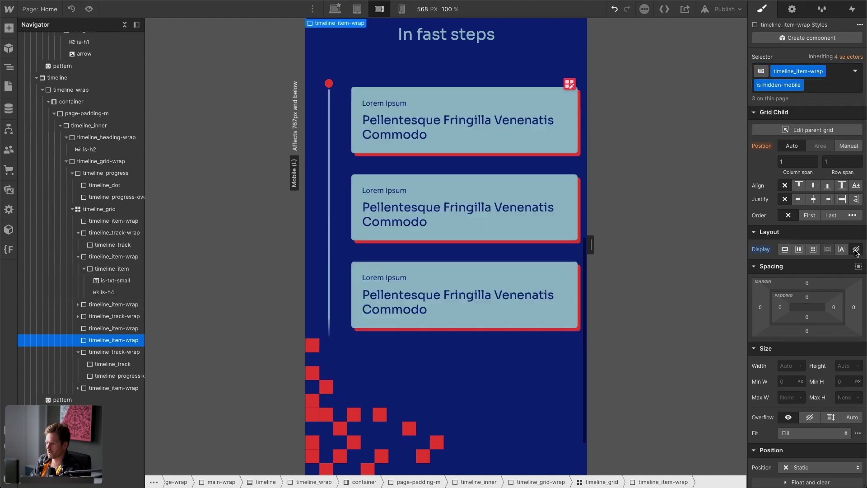
# Check the timeline at desktop width, then return to the mobile landscape breakpoint.
pyautogui.click(334, 9)
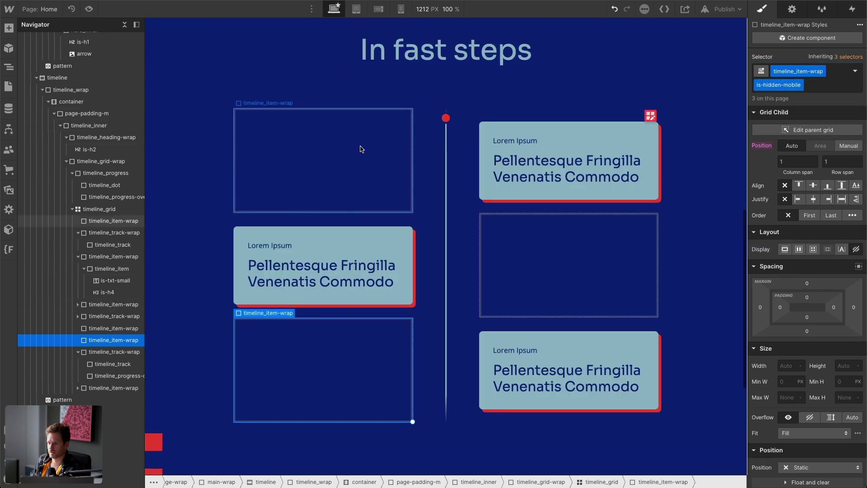
pyautogui.click(378, 10)
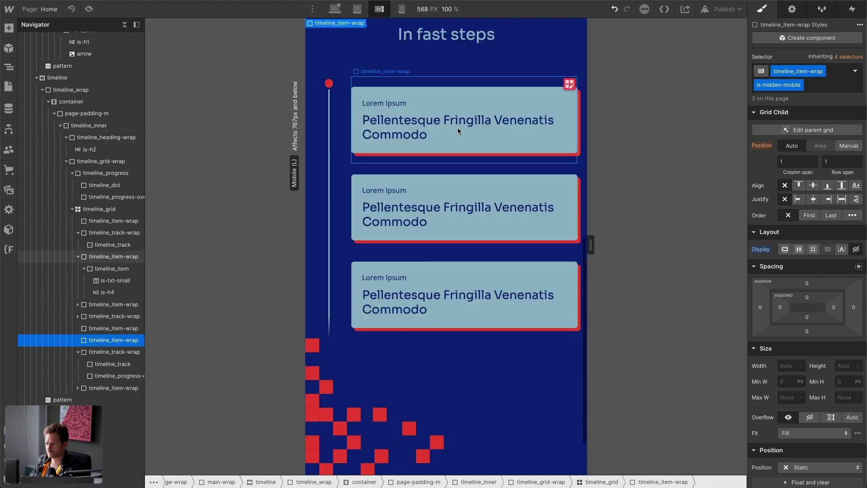
pyautogui.click(482, 161)
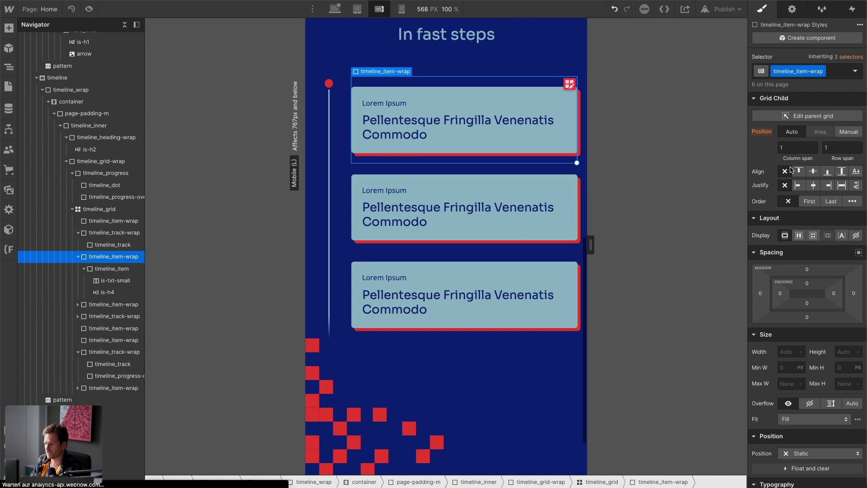
# Select timeline_grid, collapse its child rows, and select the second timeline card's wrapper.
pyautogui.click(95, 209)
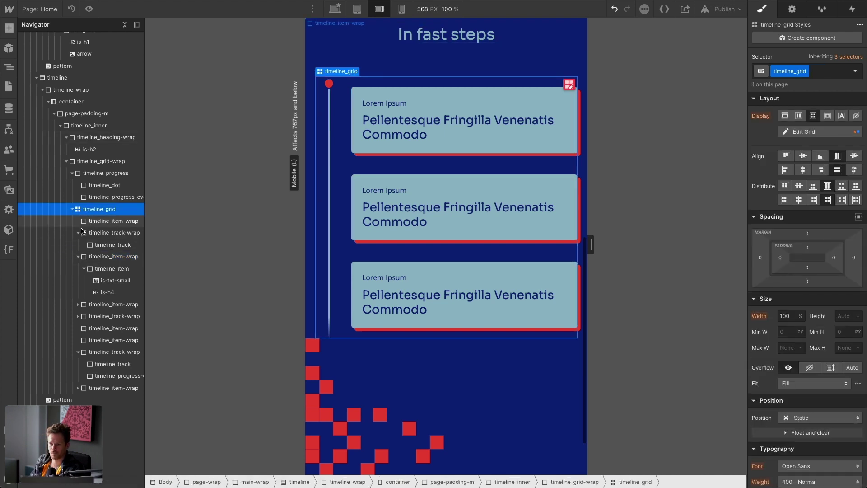
pyautogui.click(77, 232)
pyautogui.click(77, 244)
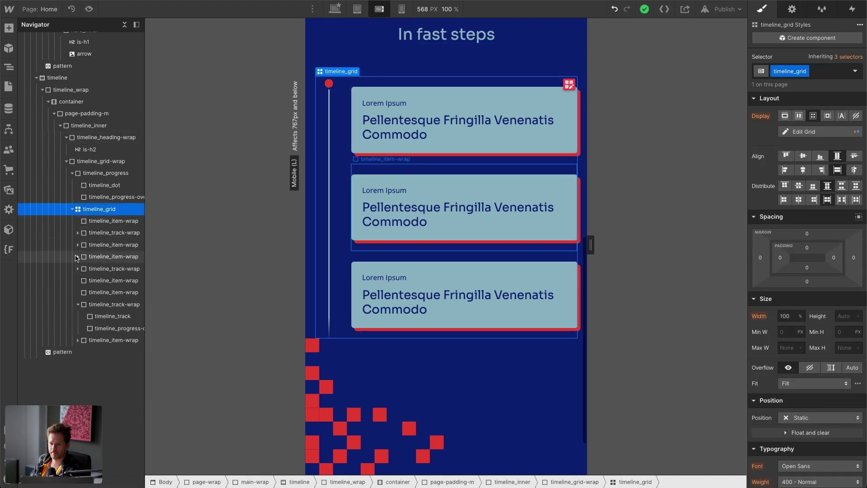
pyautogui.click(78, 256)
pyautogui.click(81, 257)
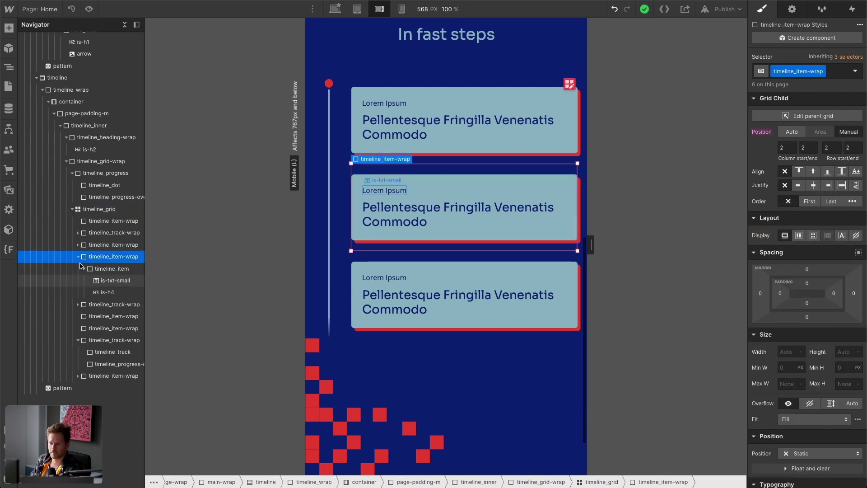
pyautogui.click(78, 256)
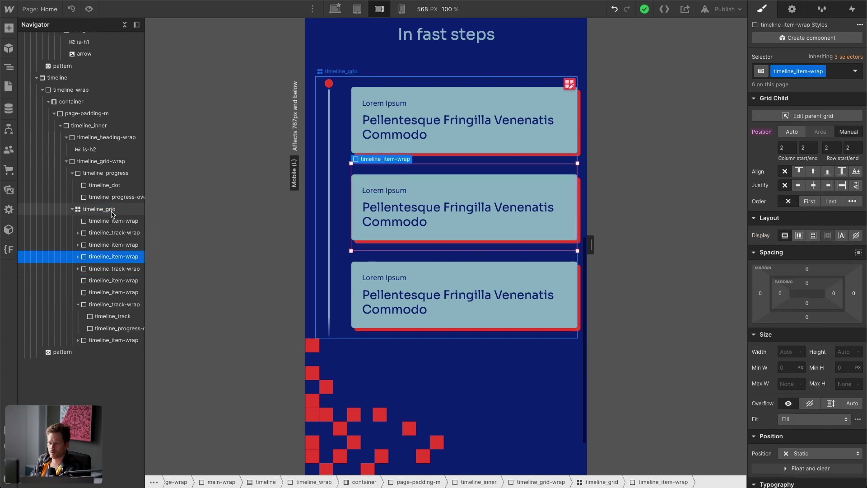
pyautogui.click(113, 232)
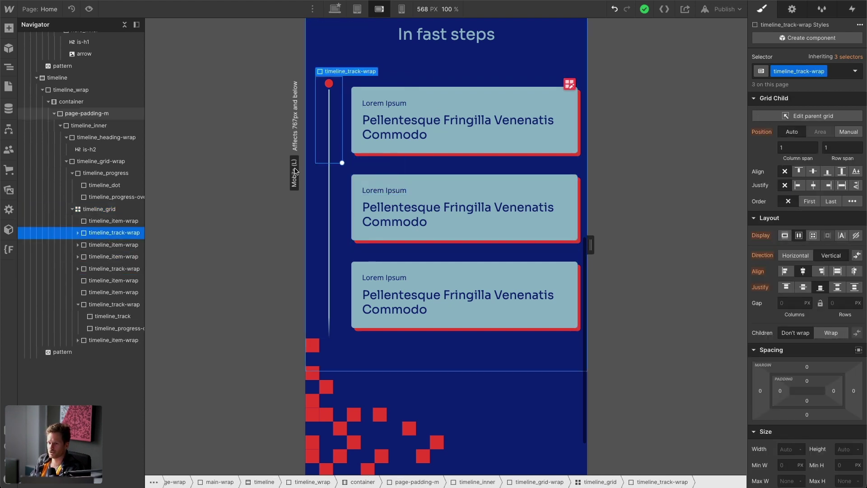
pyautogui.click(116, 244)
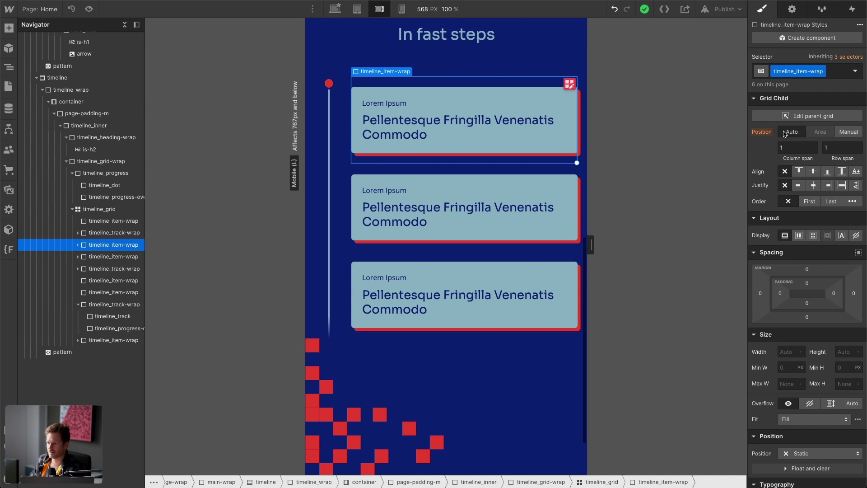
pyautogui.click(130, 256)
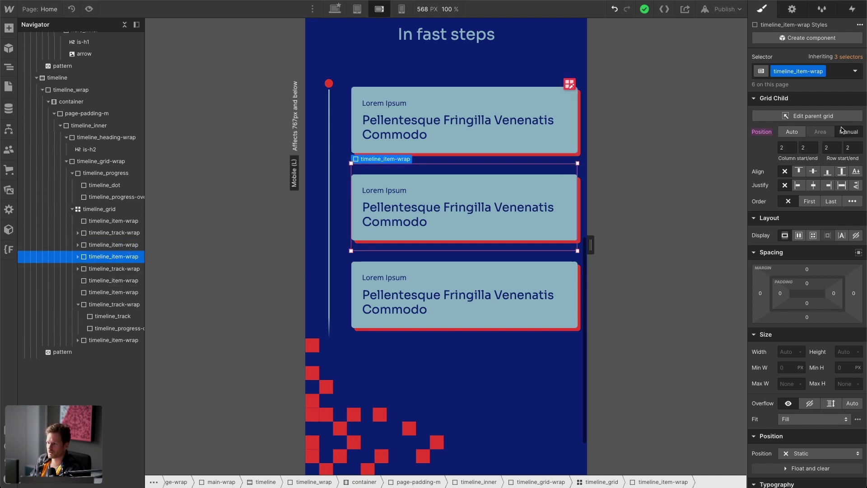
# Inspect the card's column and row start/end values and the other track wrappers.
pyautogui.click(787, 149)
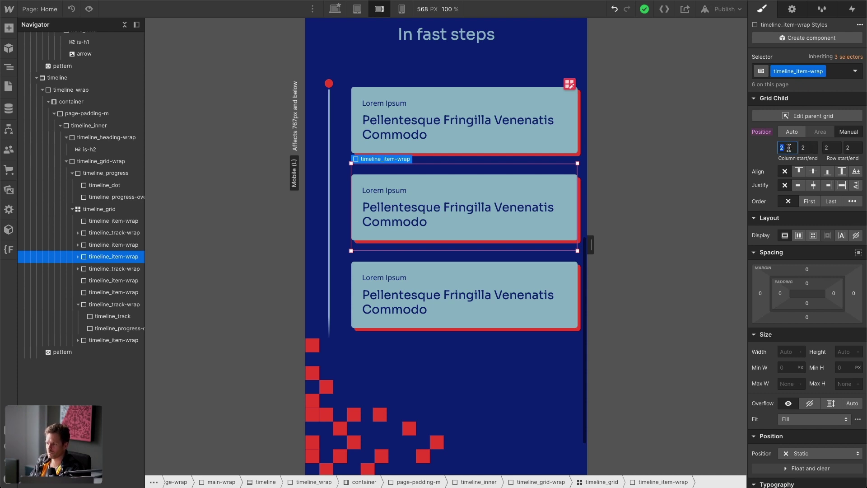
pyautogui.click(808, 148)
pyautogui.click(833, 149)
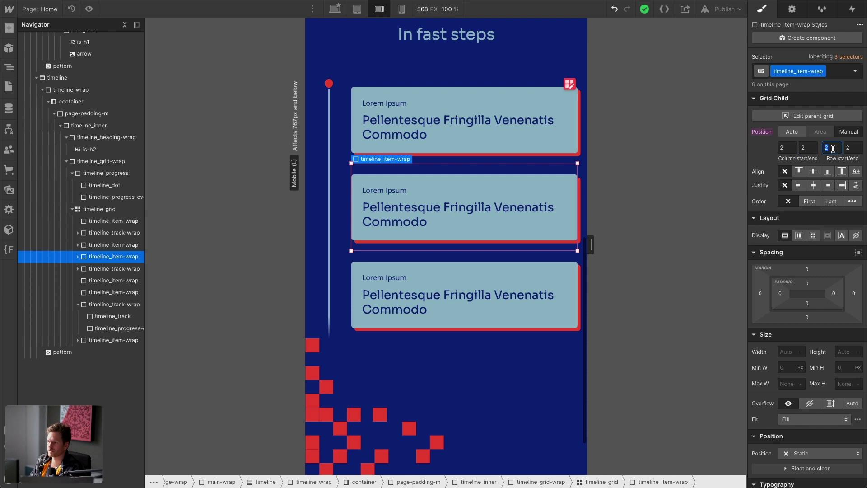
pyautogui.click(850, 147)
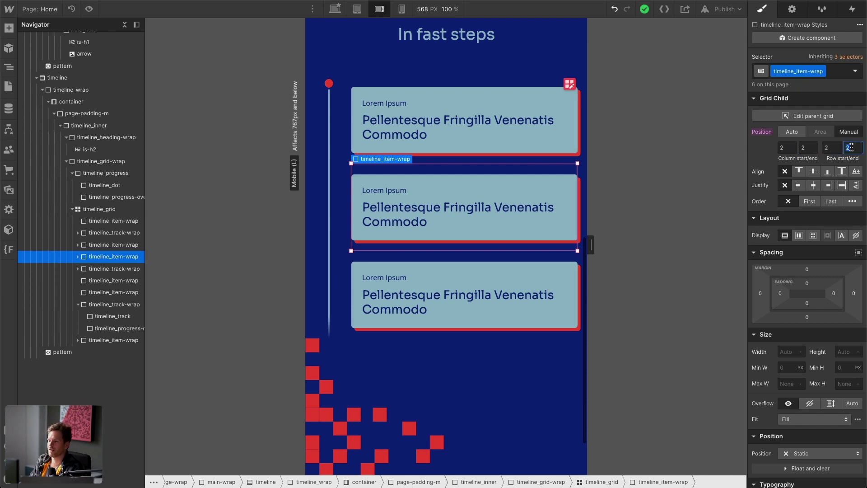
pyautogui.click(101, 268)
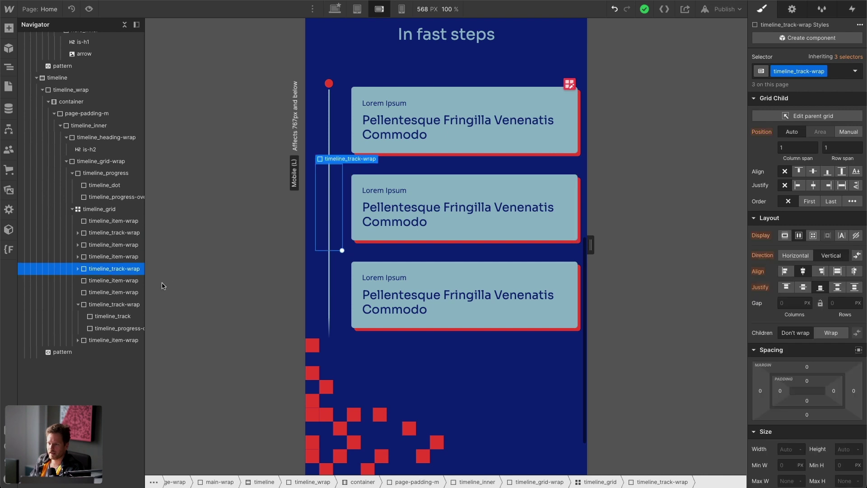
pyautogui.click(102, 304)
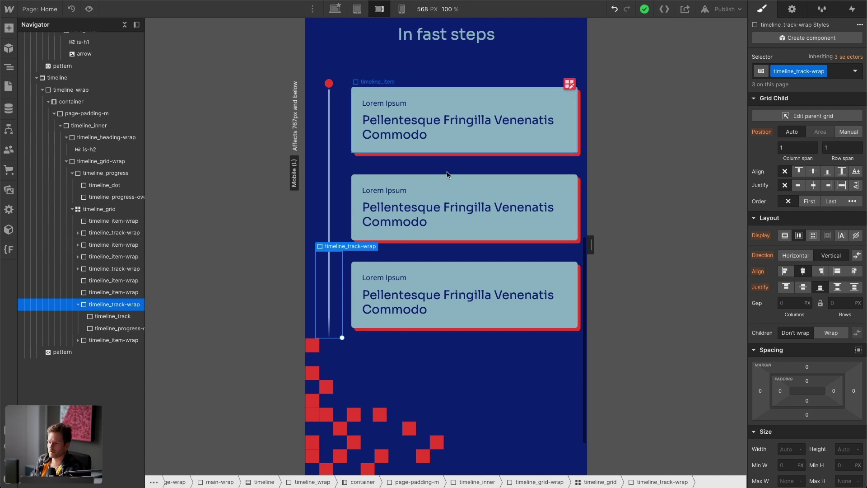
# Try Auto grid placement on the second card, then undo it.
pyautogui.click(423, 167)
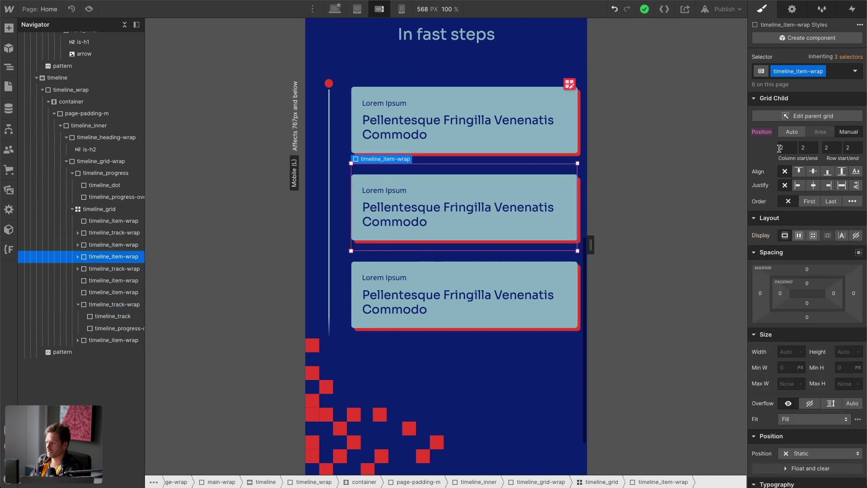
pyautogui.click(791, 131)
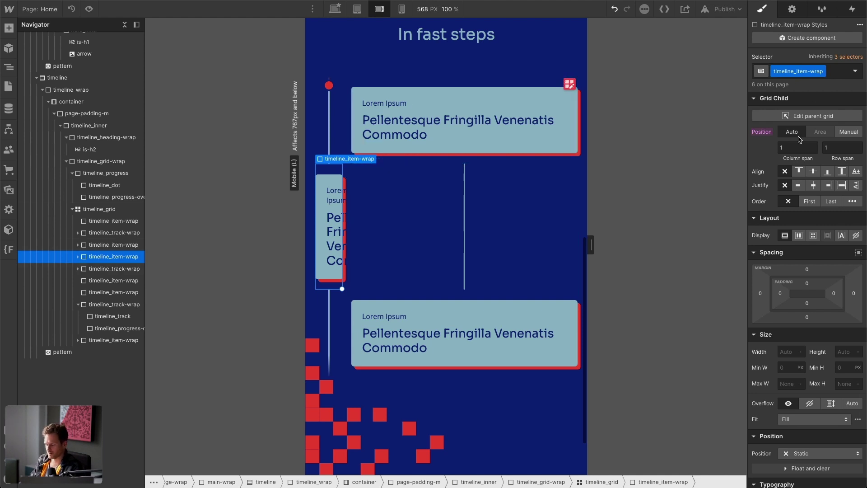
pyautogui.hotkey('ctrl', 'z')
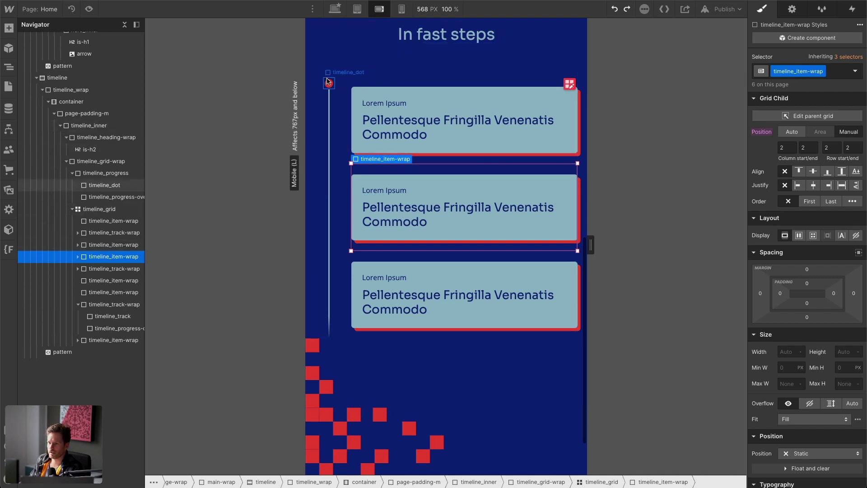
# Leave Preview, clear the red dot's minimum height, and size it 20 × 20 px.
pyautogui.click(89, 10)
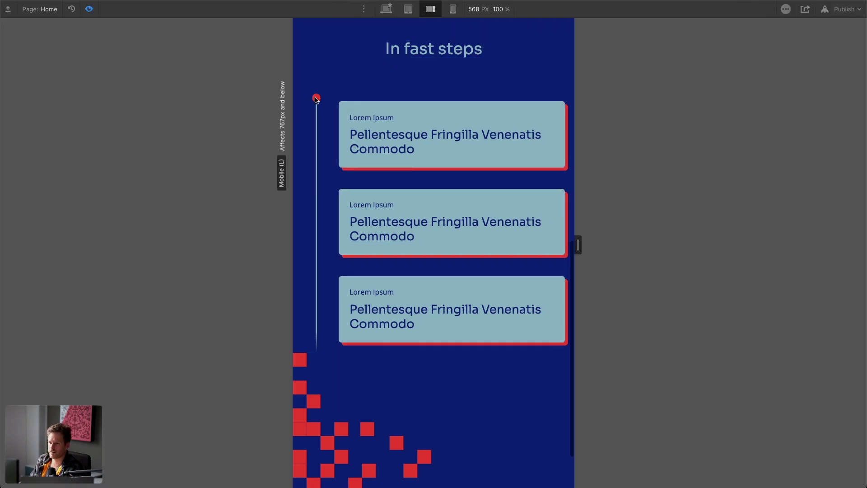
pyautogui.press('super+shift+p')
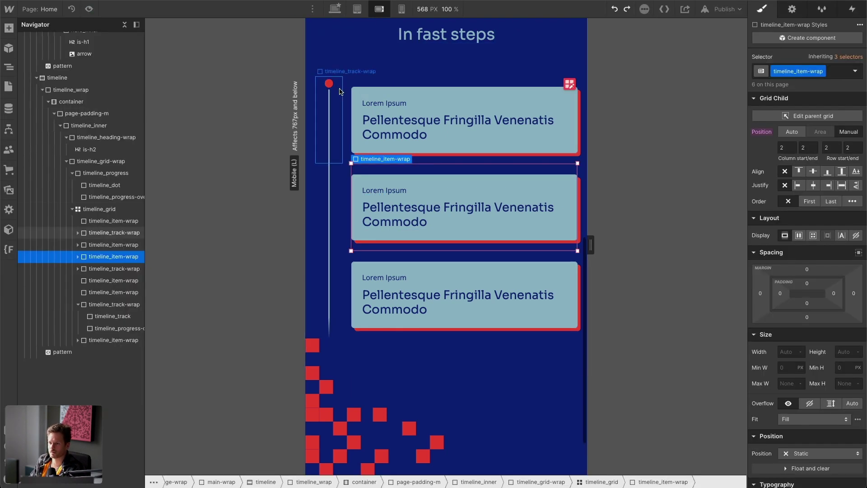
pyautogui.click(329, 83)
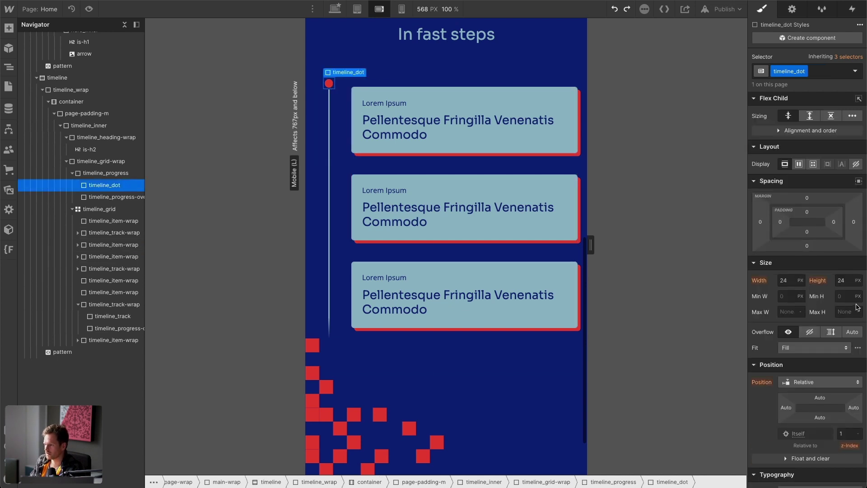
pyautogui.click(844, 296)
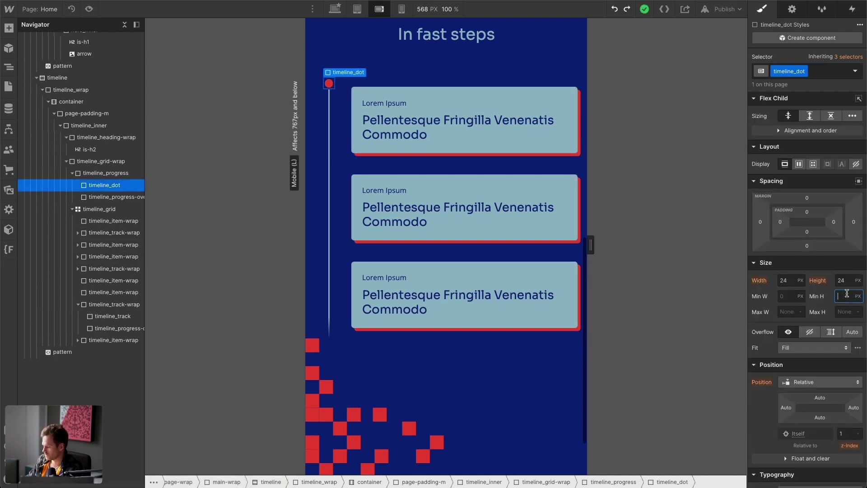
pyautogui.press('Return')
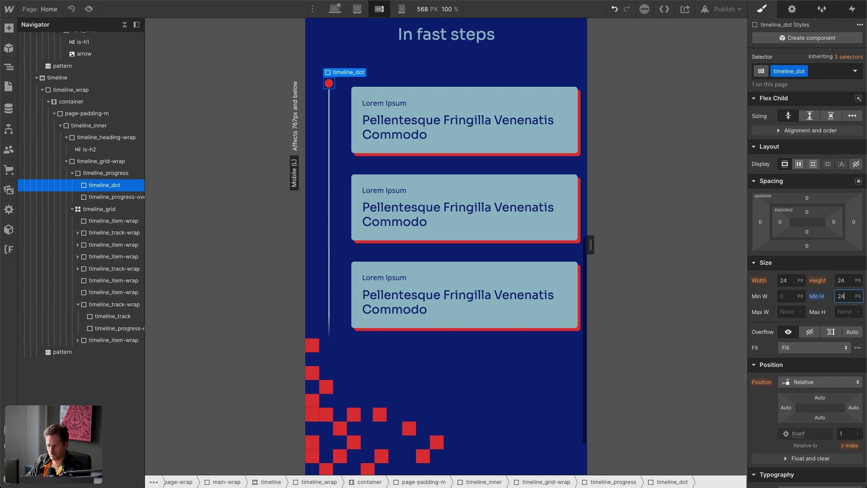
pyautogui.keyDown('alt'); pyautogui.click(812, 296); pyautogui.keyUp('alt')
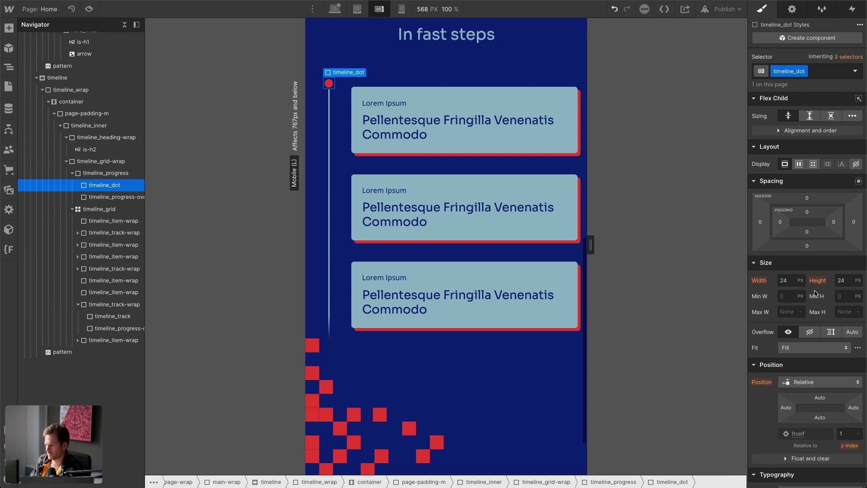
pyautogui.click(786, 281)
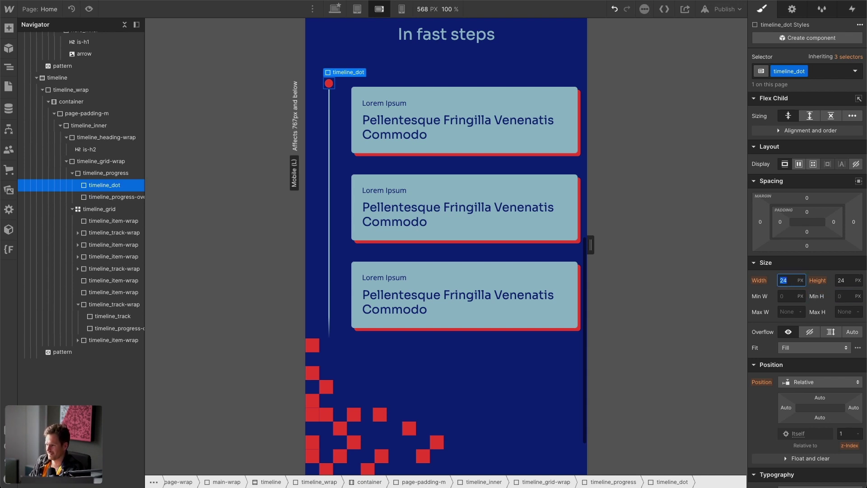
pyautogui.write('20')
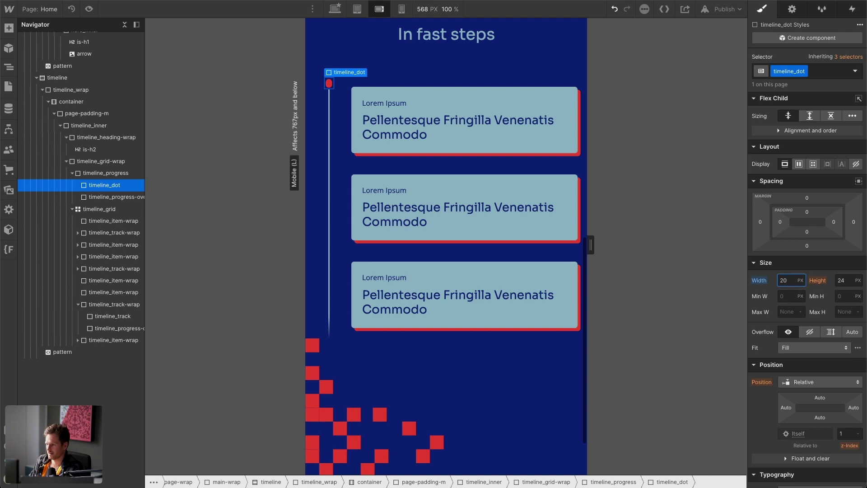
pyautogui.press('Tab')
pyautogui.write('20')
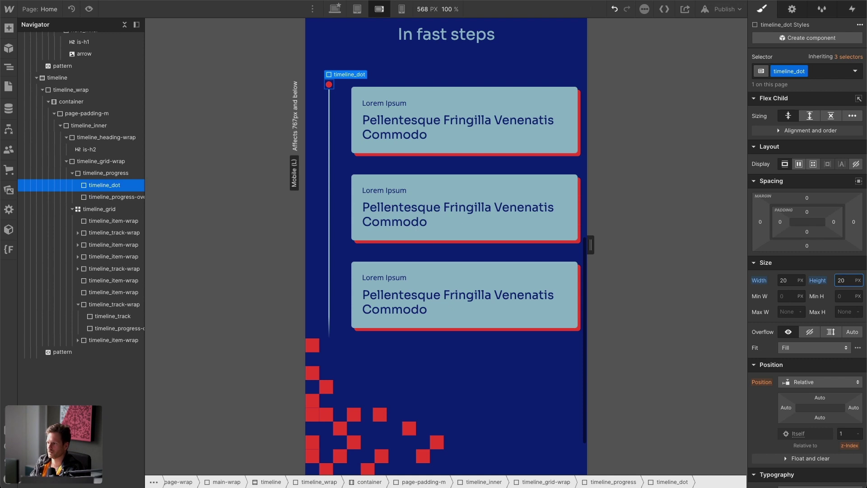
# Select the last track's bottom progress overlay and set its height to 4 em.
pyautogui.click(106, 173)
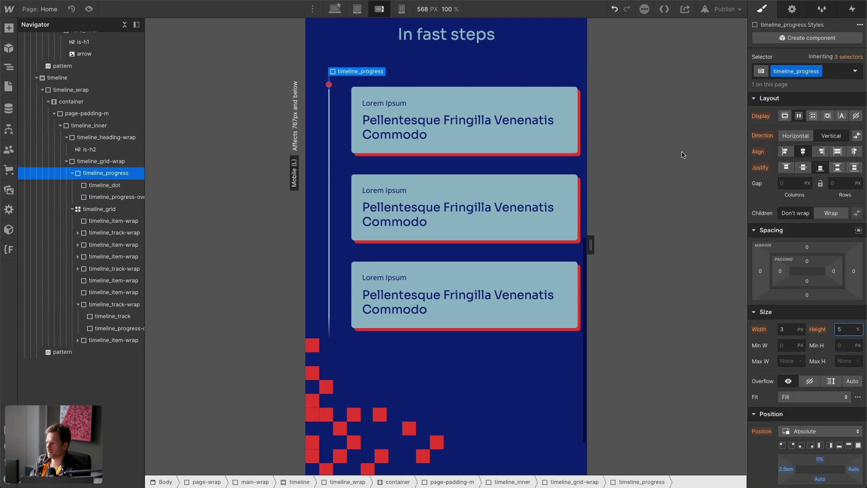
pyautogui.click(95, 162)
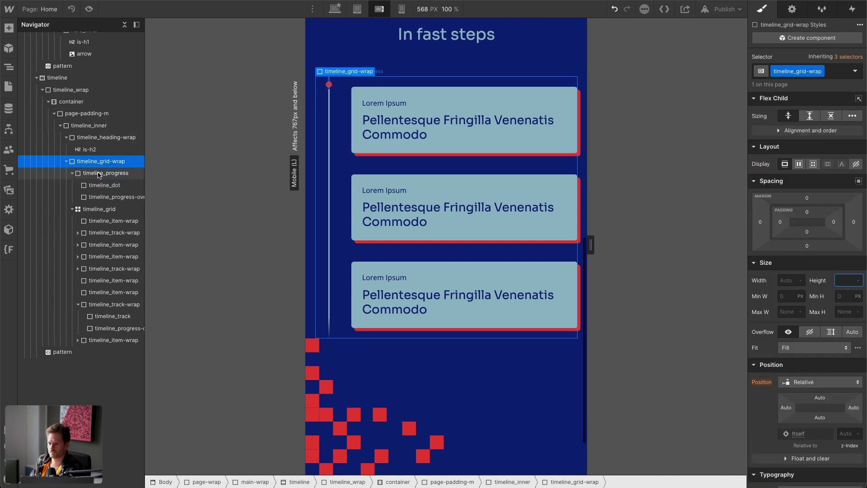
pyautogui.click(329, 148)
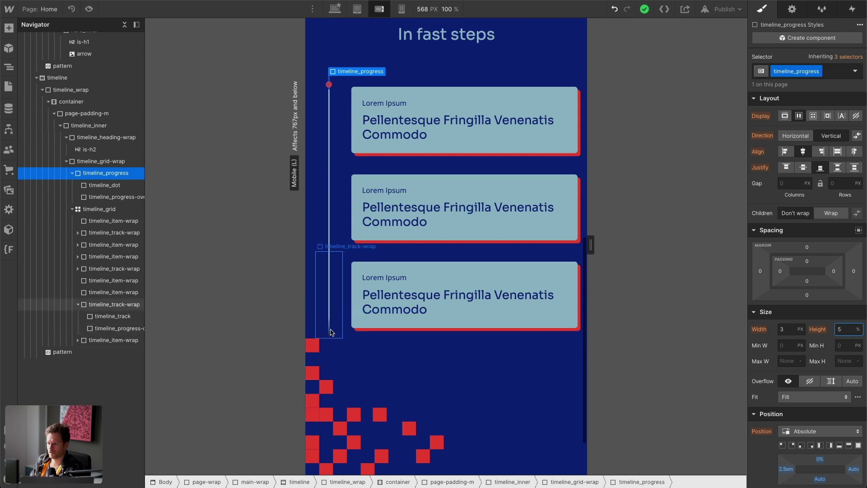
pyautogui.click(329, 331)
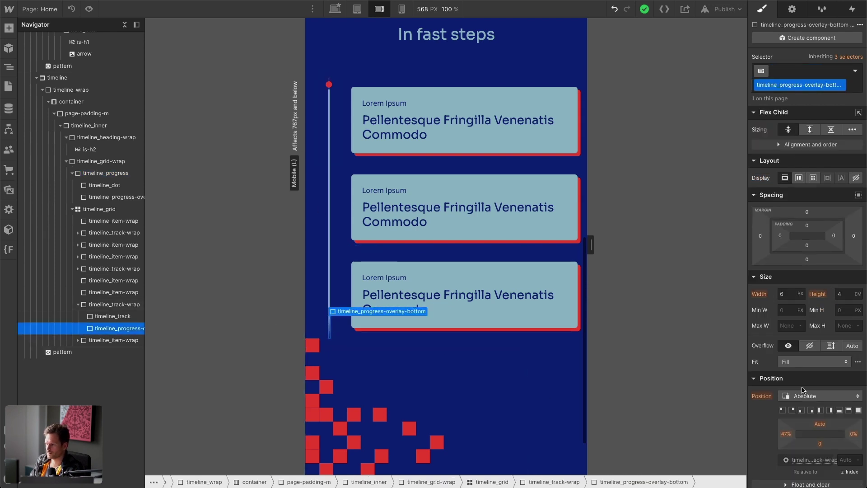
pyautogui.click(838, 293)
pyautogui.write('4')
pyautogui.write('5')
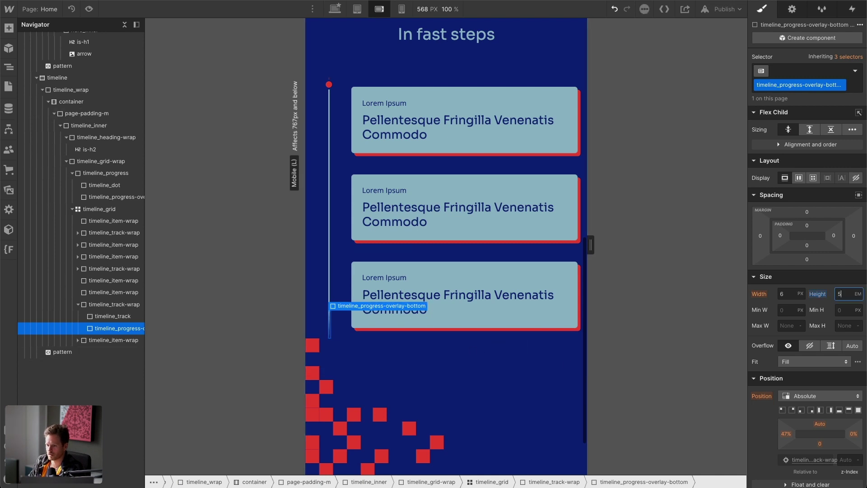
pyautogui.press('BackSpace')
pyautogui.write('4')
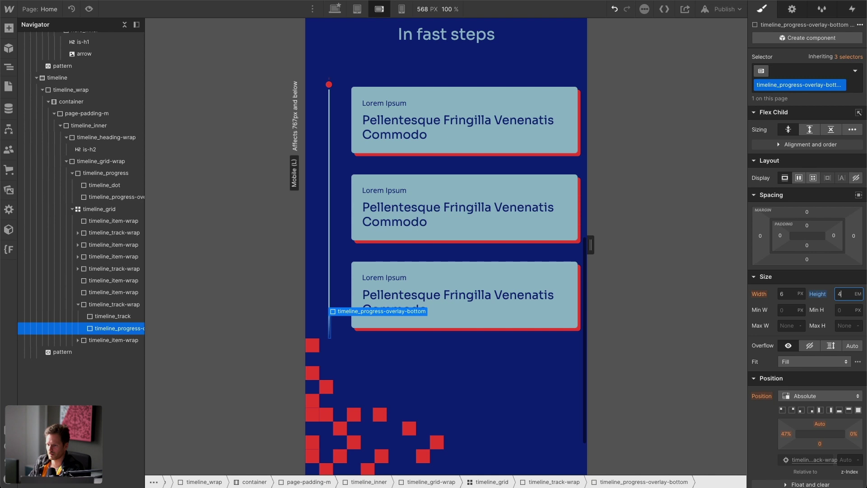
pyautogui.scroll(-10, 841, 345)
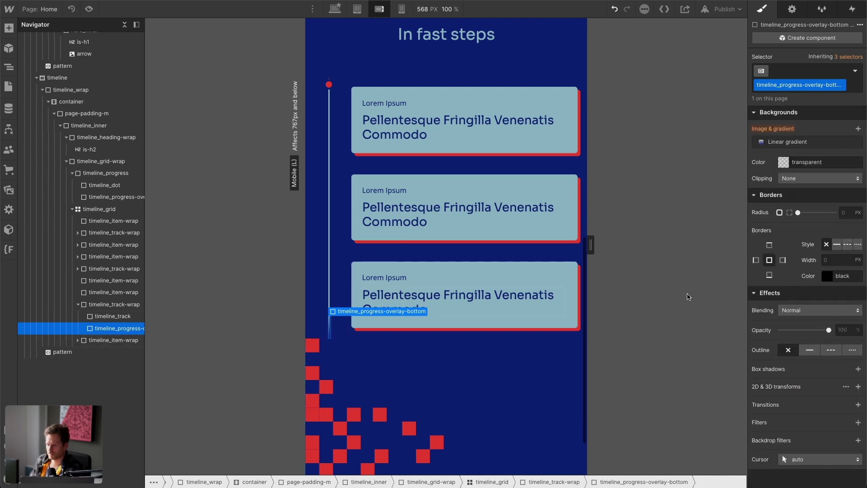
# Adjust the overlay gradient stops, moving the top overlay's first stop to 12%.
pyautogui.click(793, 142)
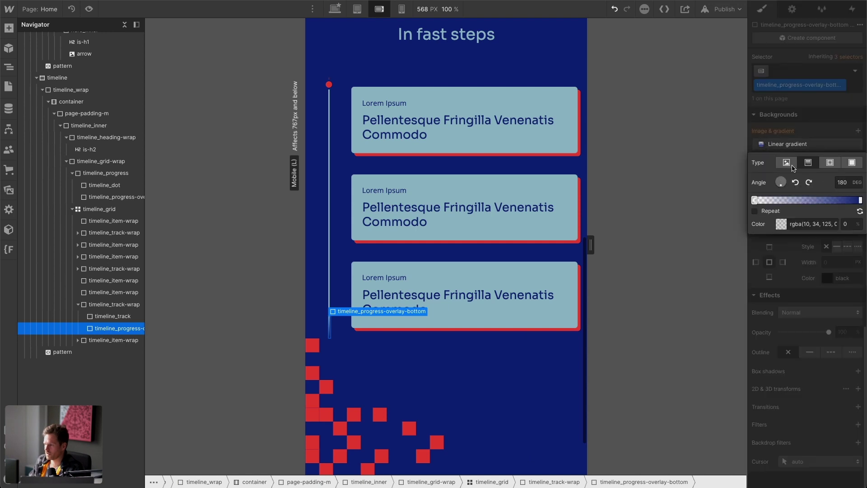
pyautogui.moveTo(859, 200); pyautogui.dragTo(816, 201)
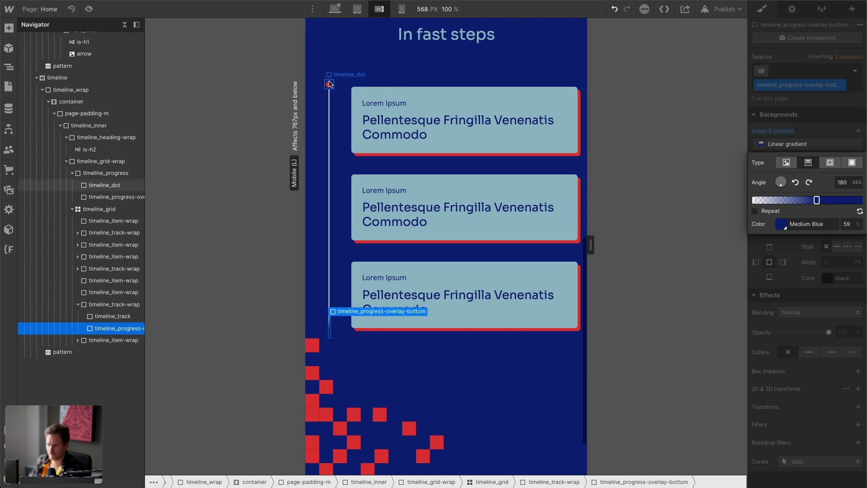
pyautogui.click(329, 84)
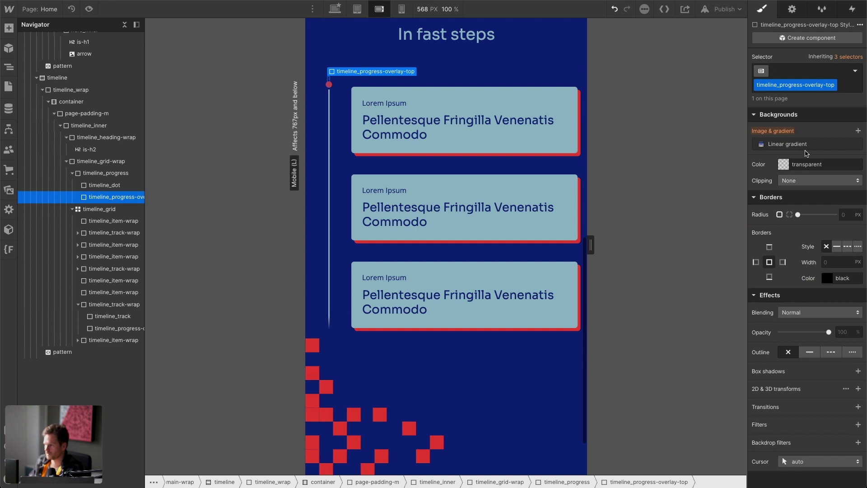
pyautogui.click(799, 145)
pyautogui.moveTo(753, 200); pyautogui.dragTo(773, 200)
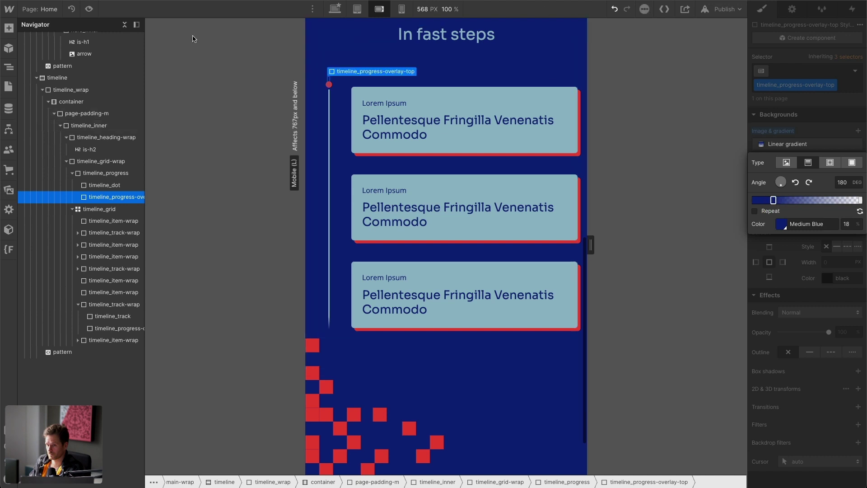
# Preview the page live and scroll to check the line fades at both ends.
pyautogui.click(89, 9)
pyautogui.scroll(-1, 368, 105)
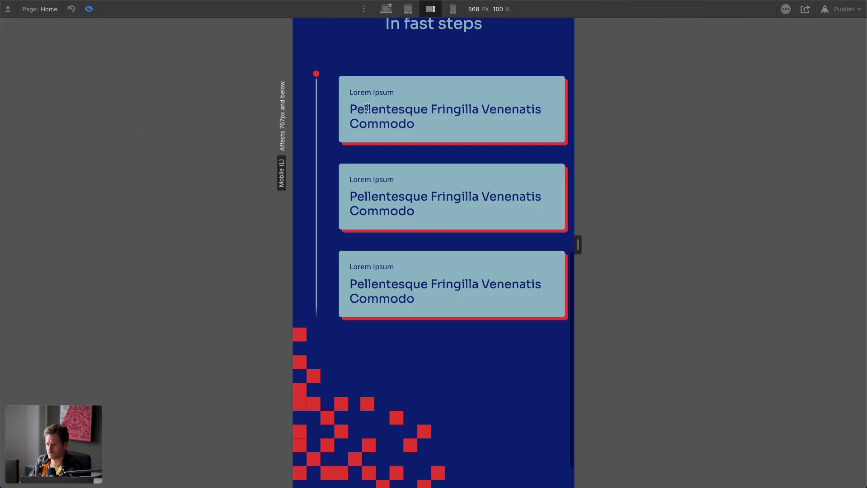
pyautogui.scroll(1, 357, 110)
pyautogui.scroll(-1, 354, 113)
pyautogui.scroll(-1, 370, 271)
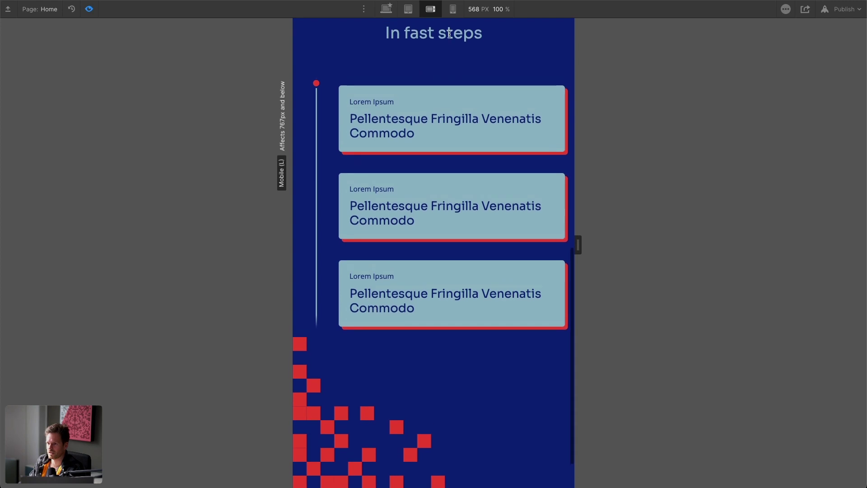
pyautogui.scroll(1, 361, 90)
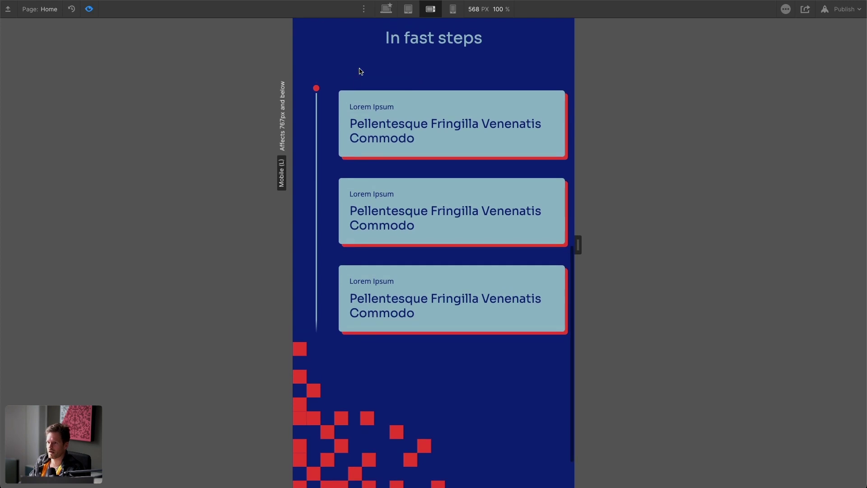
pyautogui.click(88, 9)
# On phone portrait, set timeline_grid's first column to 4 em via timeline_track-wrap.
pyautogui.click(401, 9)
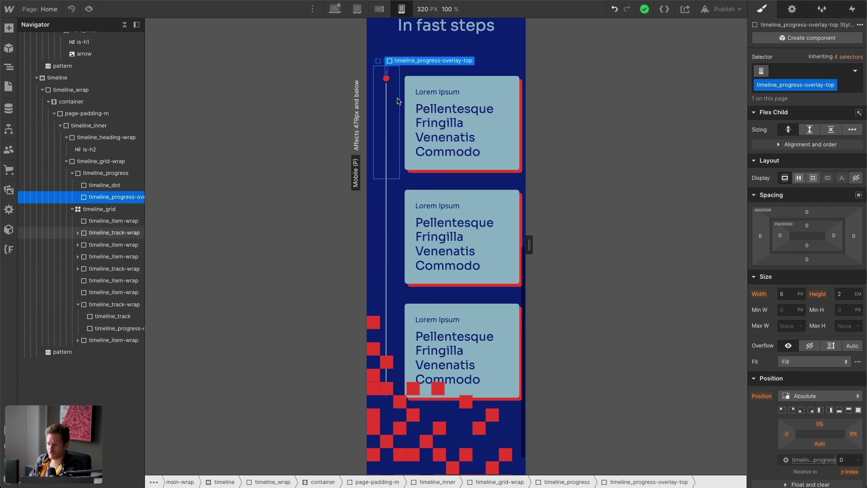
pyautogui.click(403, 88)
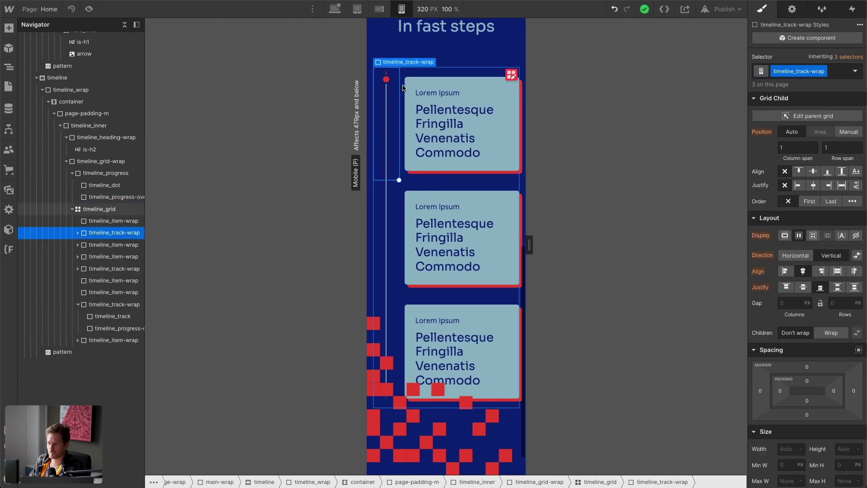
pyautogui.click(511, 75)
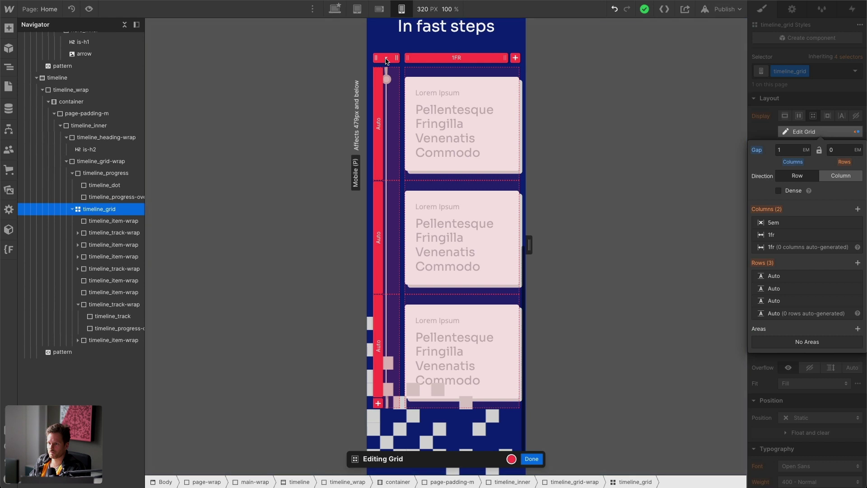
pyautogui.click(387, 59)
pyautogui.write('4')
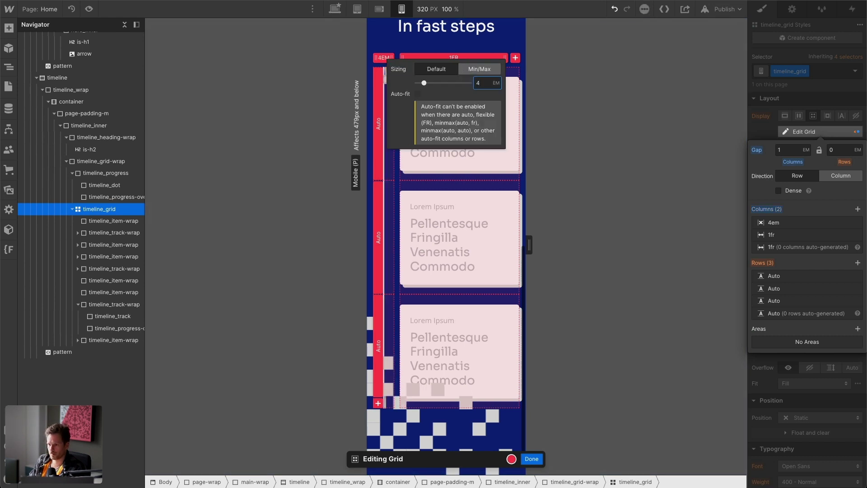
pyautogui.click(532, 452)
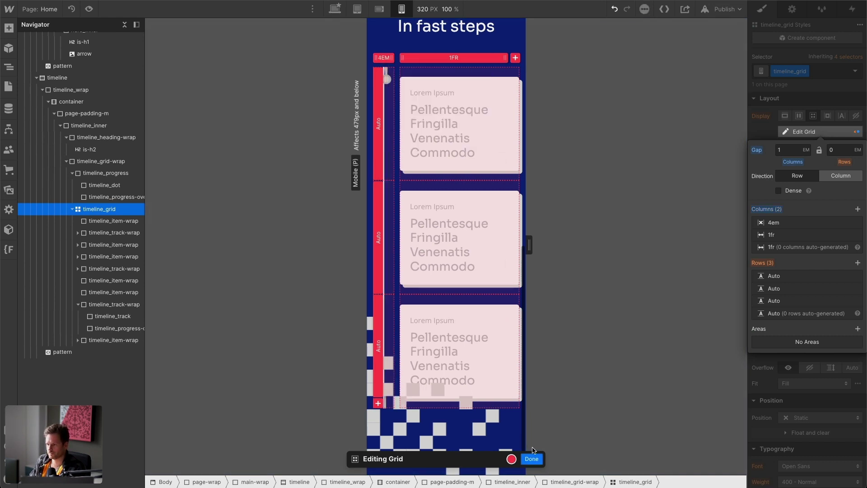
# Preview the narrower grid live and scroll through the timeline.
pyautogui.click(89, 9)
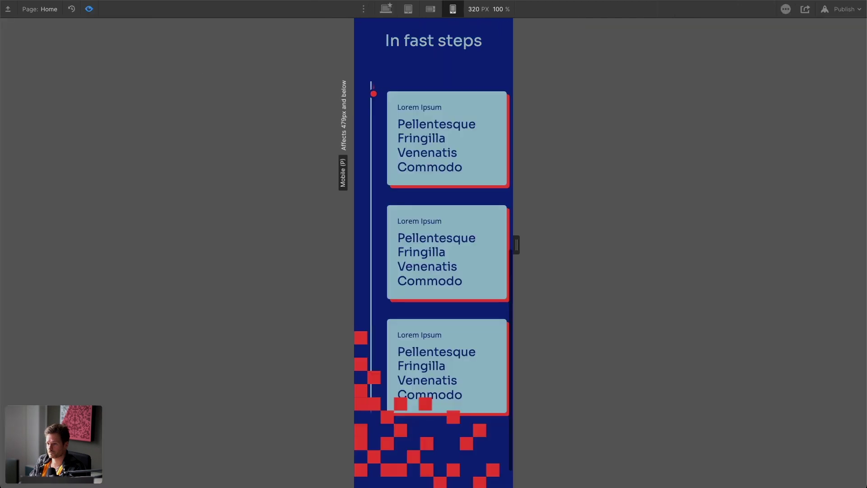
pyautogui.scroll(8, 450, 136)
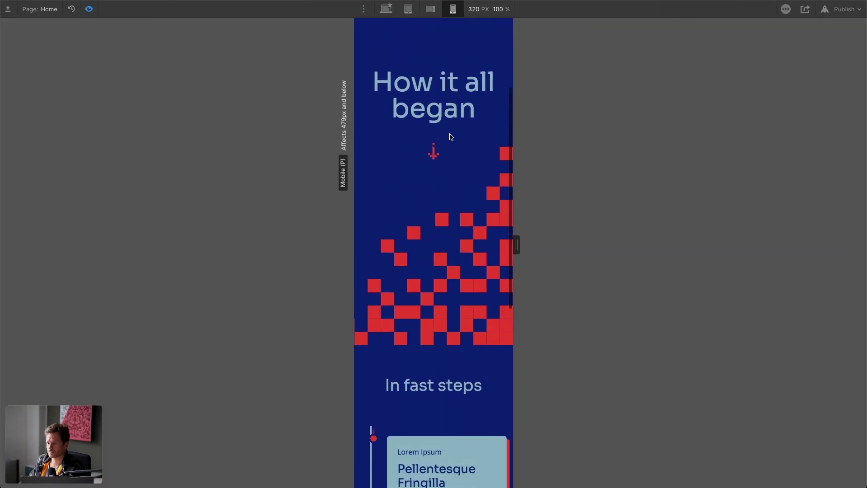
pyautogui.scroll(-9, 449, 135)
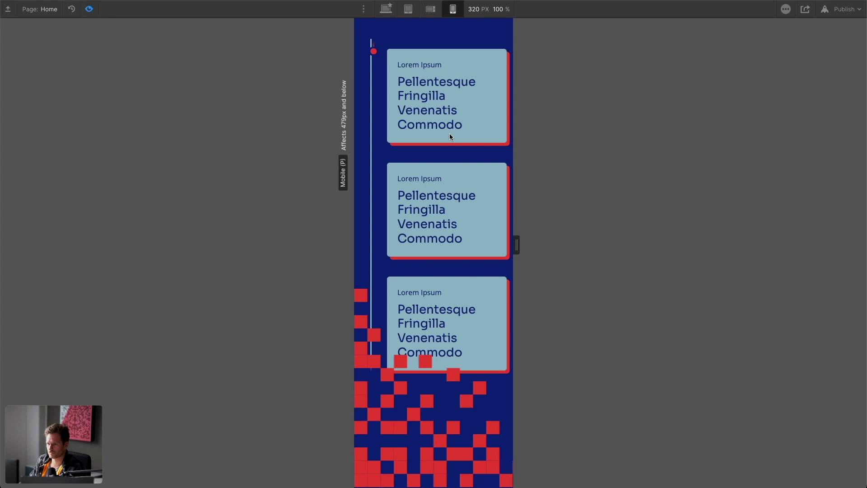
pyautogui.scroll(1, 449, 134)
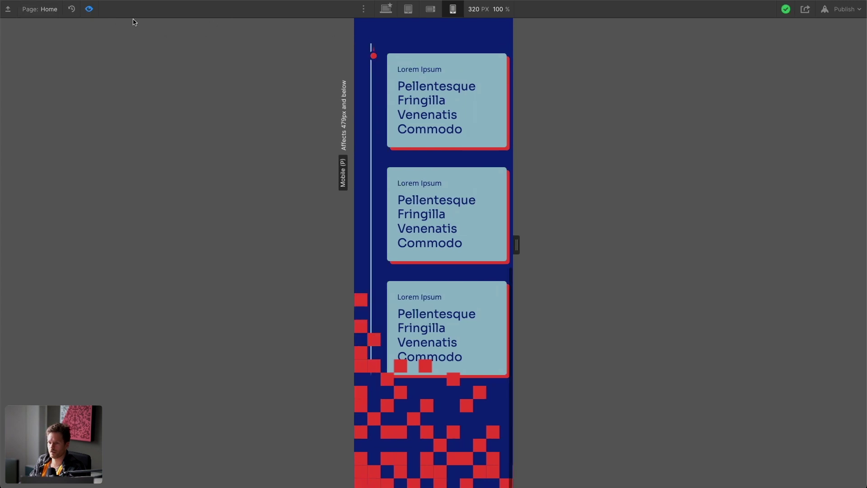
# Exit the live preview, select the pixel pattern, then select the timeline section.
pyautogui.press('Escape')
pyautogui.scroll(8, 411, 275)
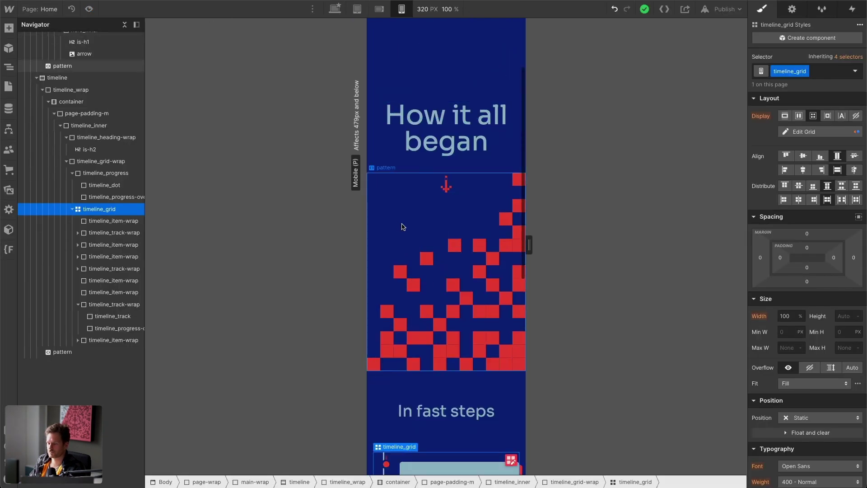
pyautogui.scroll(-8, 405, 226)
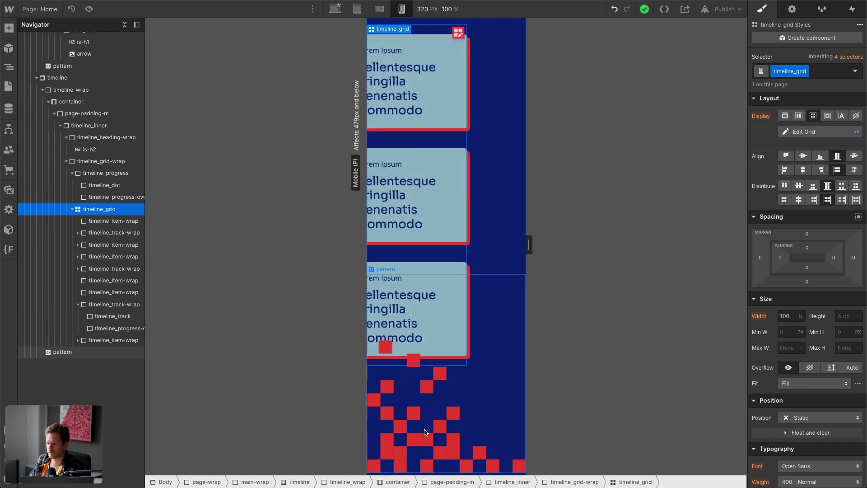
pyautogui.click(428, 421)
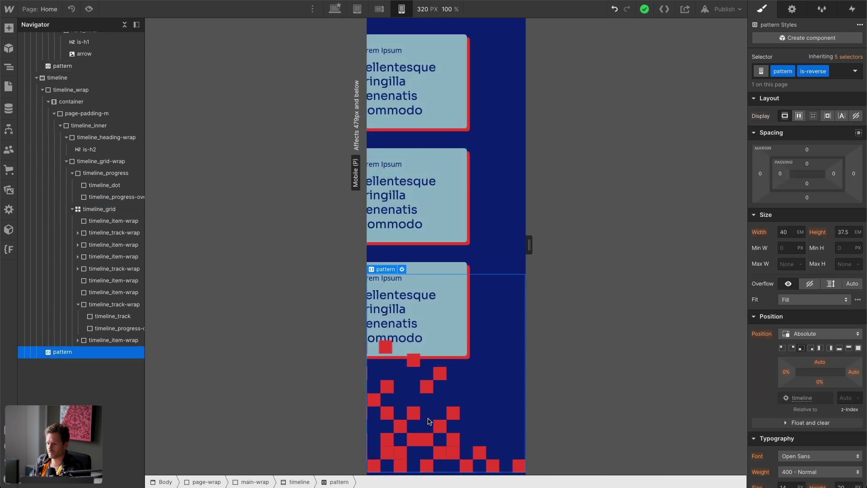
pyautogui.click(81, 80)
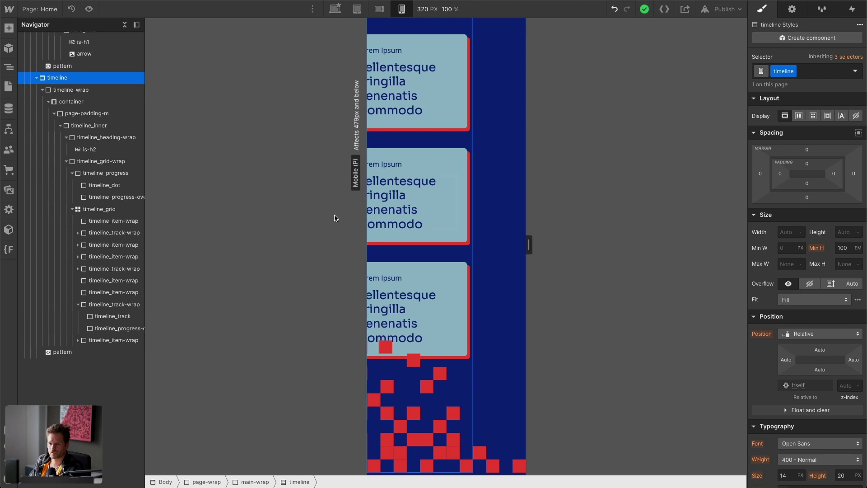
# Set the timeline's Overflow to Hidden, test a ~366 px canvas, then select the grid wrapper on desktop.
pyautogui.click(809, 283)
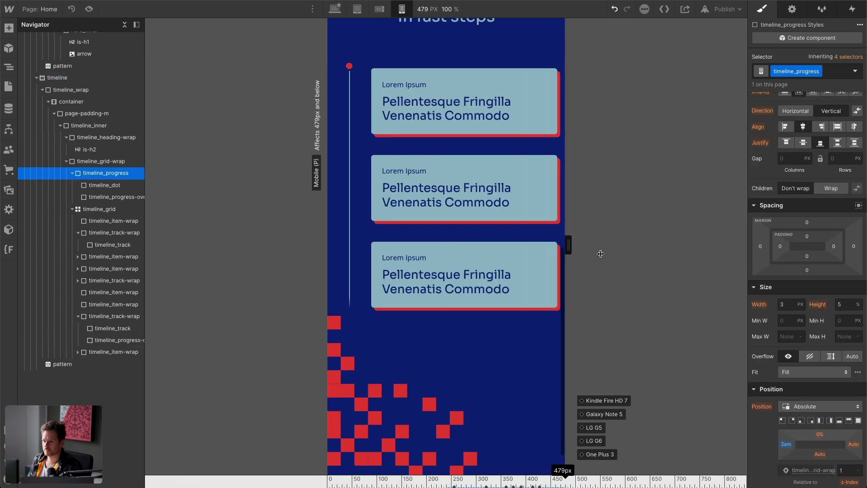
pyautogui.moveTo(538, 269)
pyautogui.mouseDown()
pyautogui.moveTo(581, 267)
pyautogui.moveTo(534, 271)
pyautogui.moveTo(547, 269)
pyautogui.mouseUp()
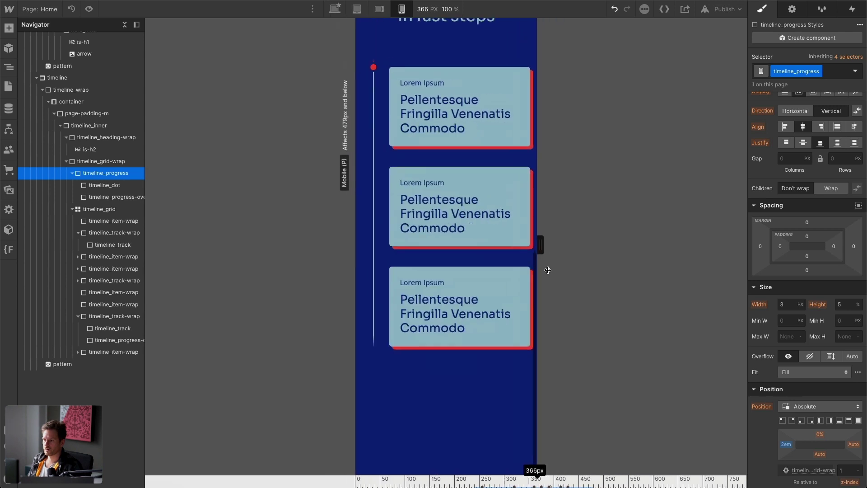
pyautogui.click(334, 10)
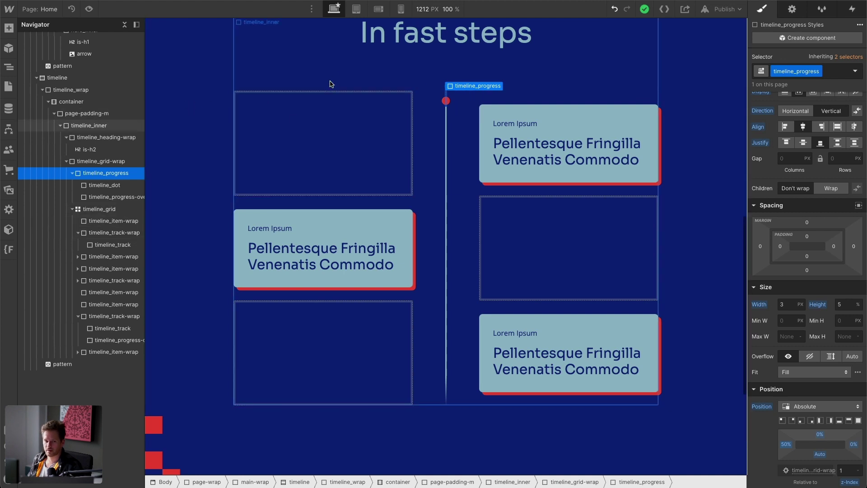
pyautogui.click(417, 107)
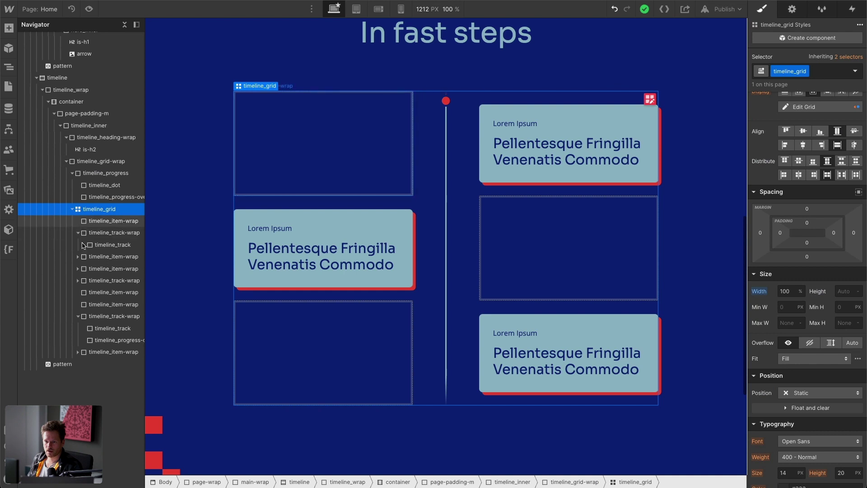
pyautogui.click(100, 163)
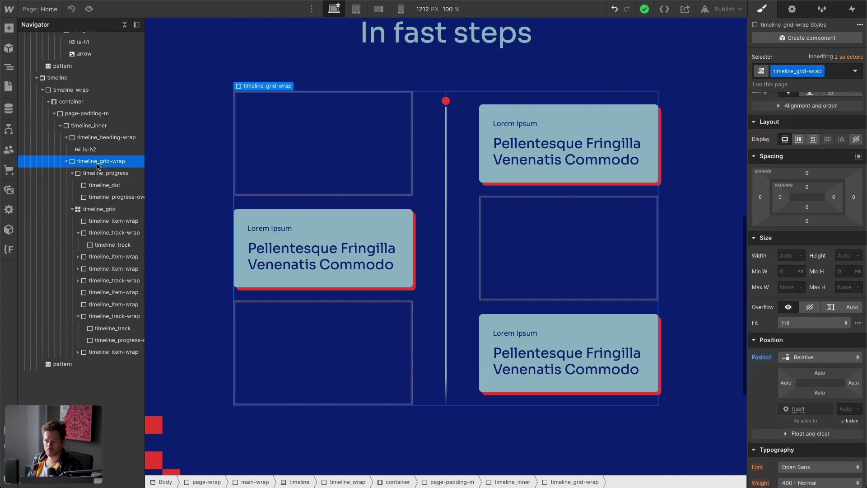
# Give timeline_grid-wrap a 'While scrolling in view' trigger playing the Timeline animation, and open it.
pyautogui.click(96, 175)
pyautogui.click(100, 163)
pyautogui.click(849, 10)
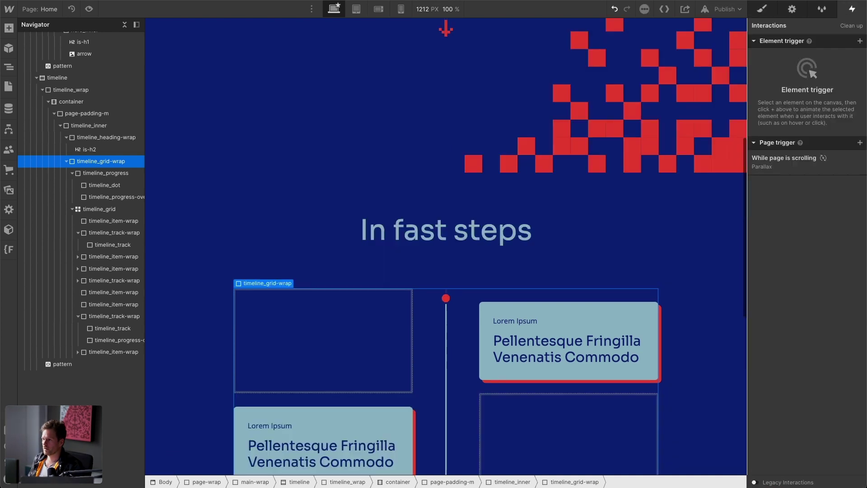
pyautogui.click(859, 41)
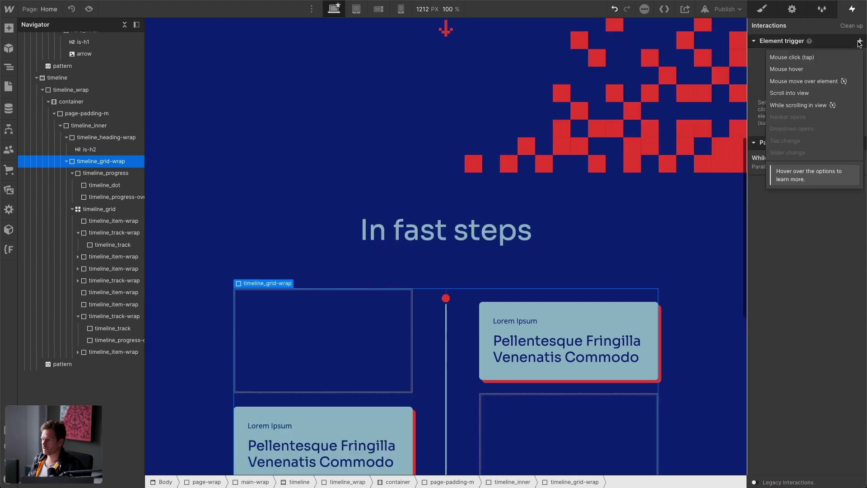
pyautogui.click(787, 105)
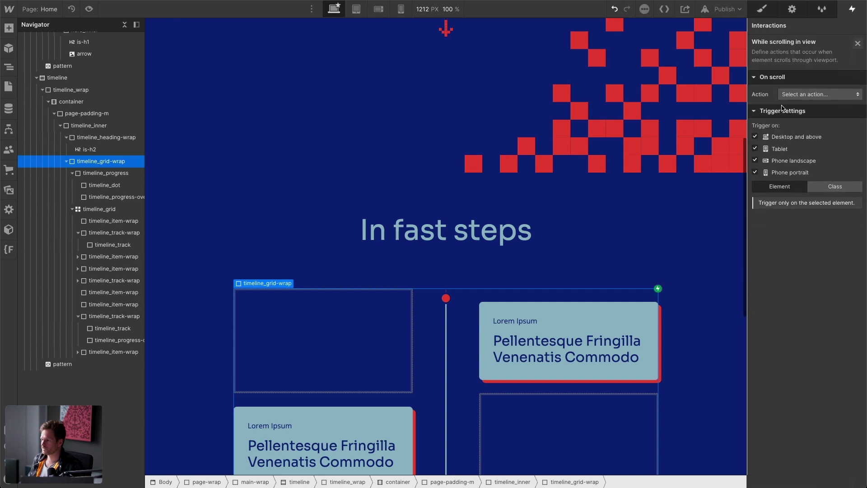
pyautogui.click(801, 95)
pyautogui.click(800, 118)
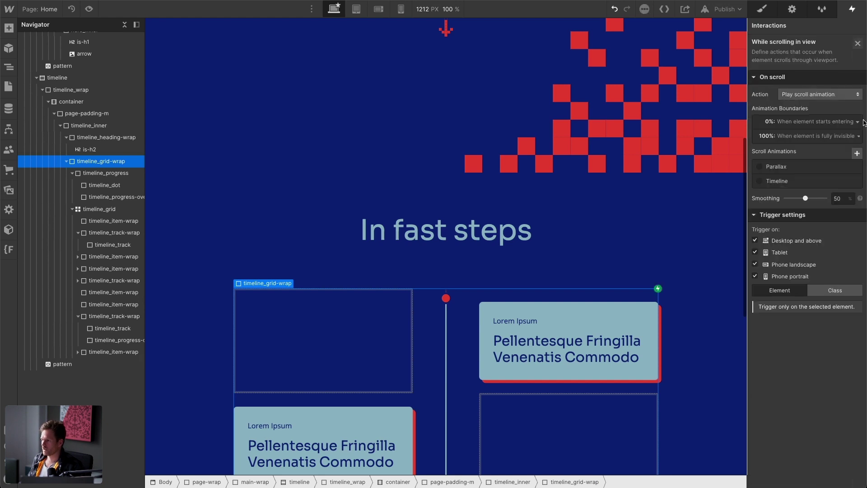
pyautogui.click(773, 182)
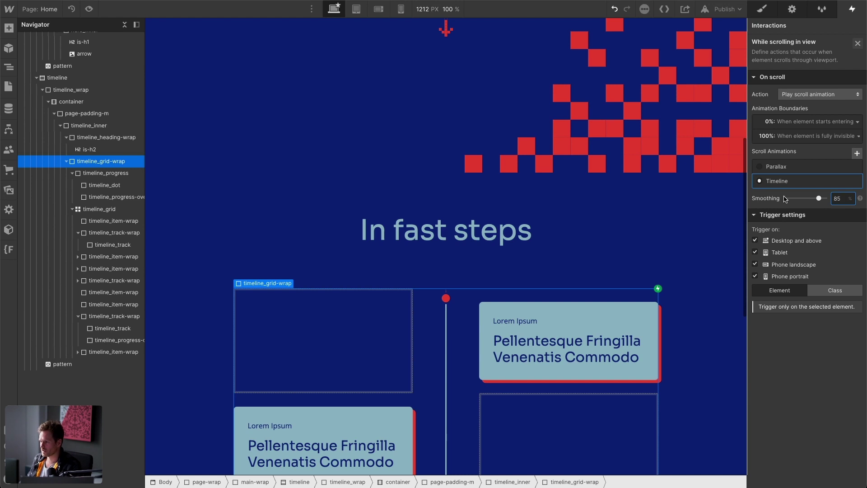
pyautogui.click(797, 181)
pyautogui.click(831, 62)
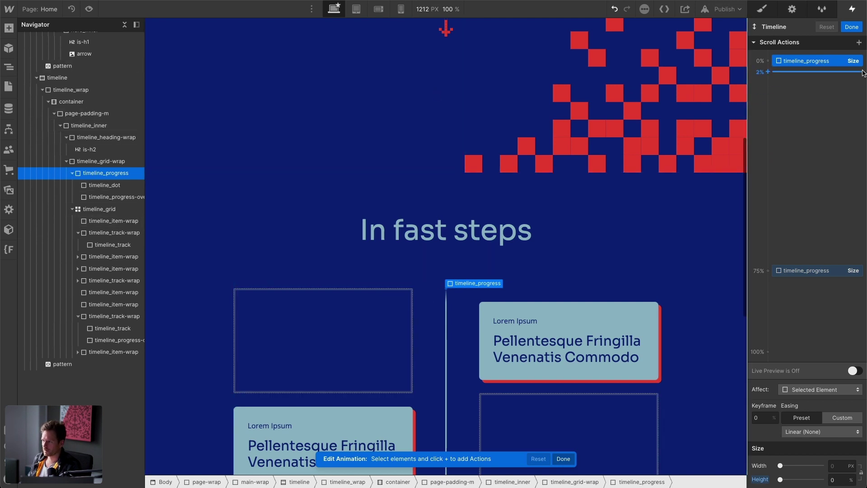
# Move timeline_progress's full-height Size keyframe to 100% of the scroll, then back to 75%.
pyautogui.click(857, 43)
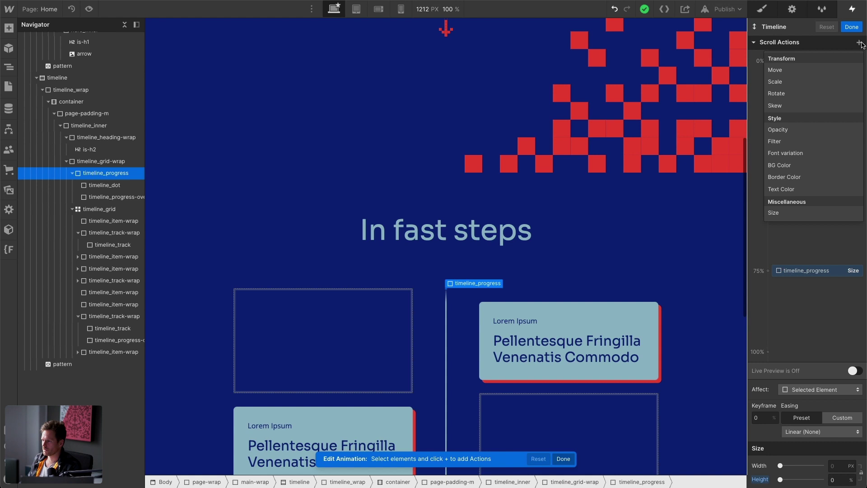
pyautogui.click(785, 45)
pyautogui.click(760, 45)
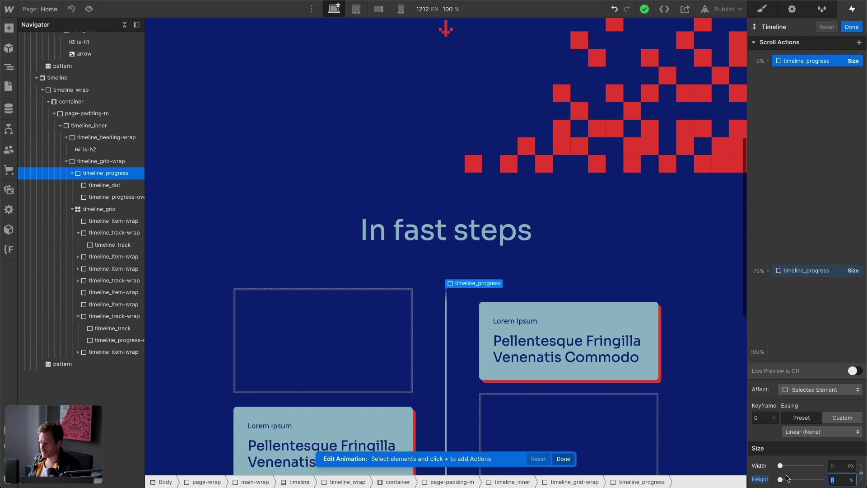
pyautogui.click(808, 270)
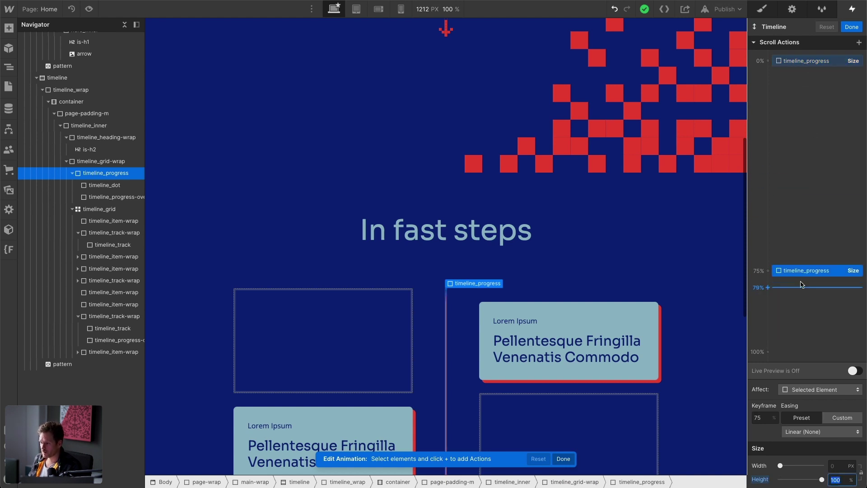
pyautogui.moveTo(803, 284); pyautogui.dragTo(770, 347)
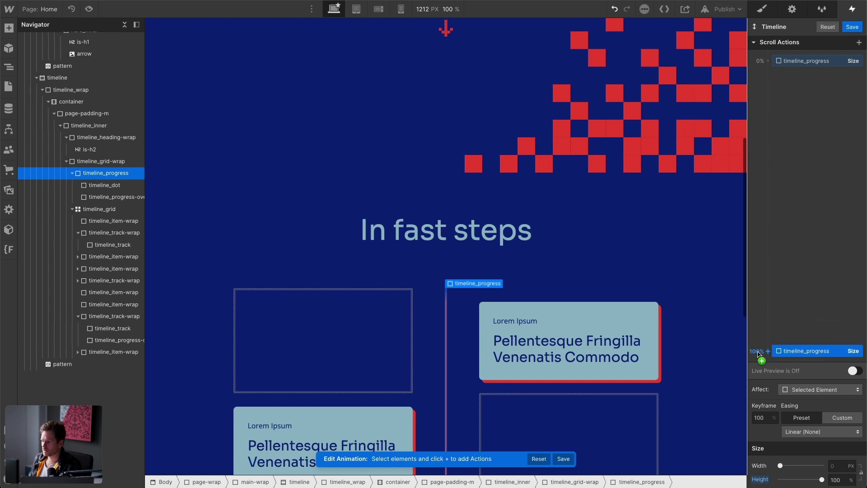
pyautogui.scroll(-8, 516, 219)
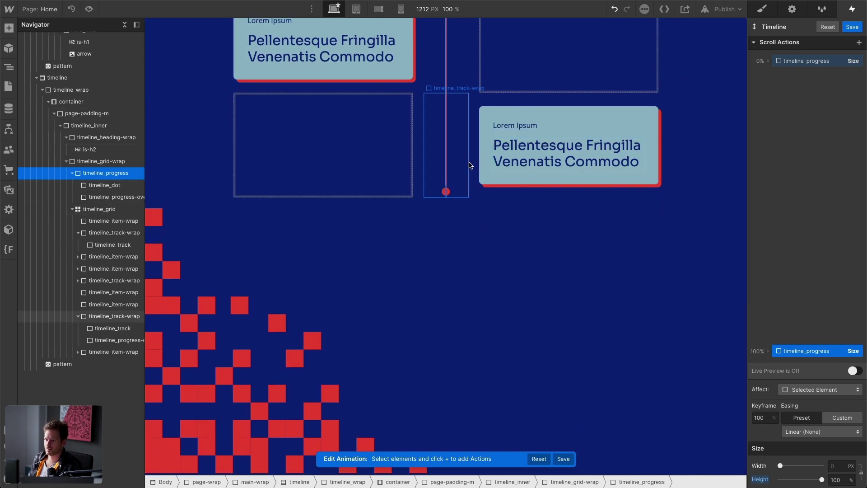
pyautogui.moveTo(801, 351); pyautogui.dragTo(775, 274)
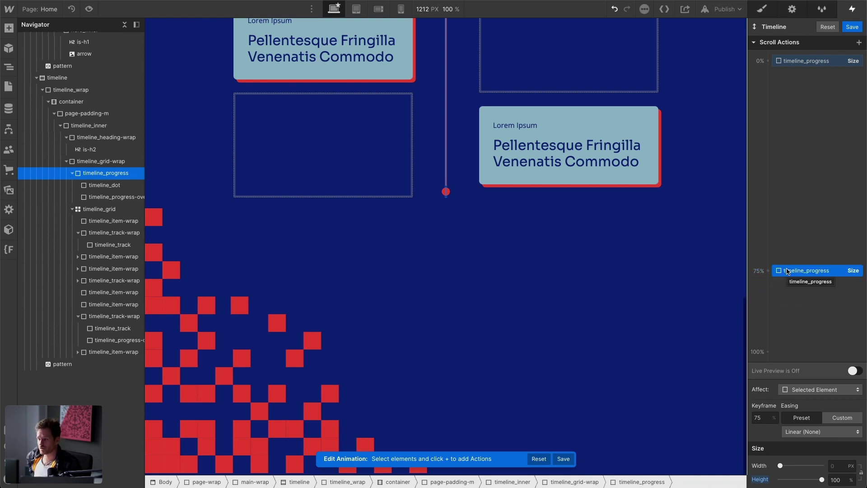
# Turn on Live Preview and scroll the canvas to watch the progress bar grow.
pyautogui.click(854, 370)
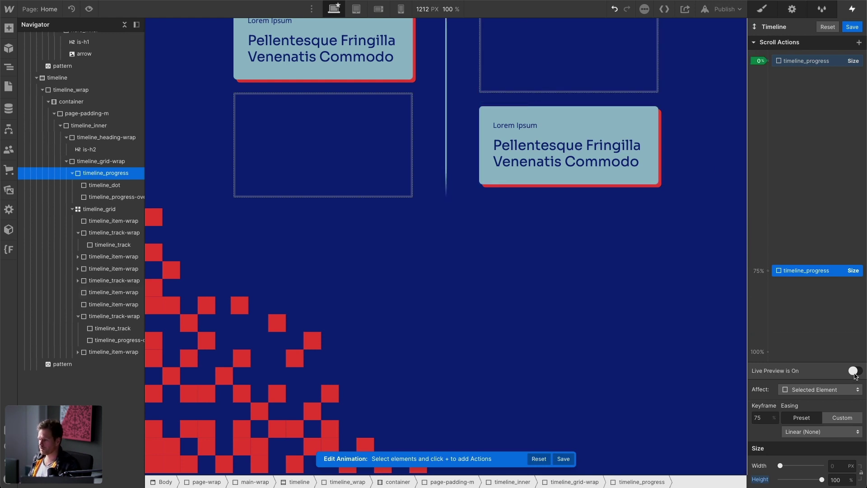
pyautogui.scroll(10, 524, 158)
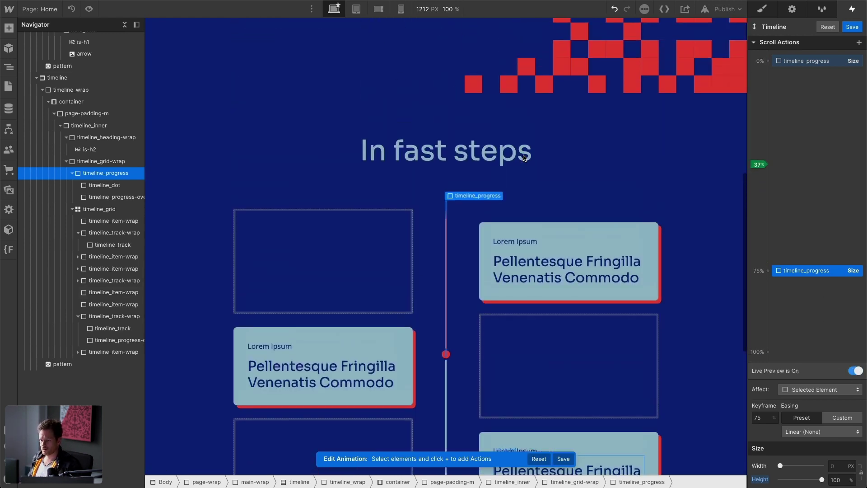
pyautogui.scroll(2, 524, 158)
pyautogui.scroll(-8, 524, 158)
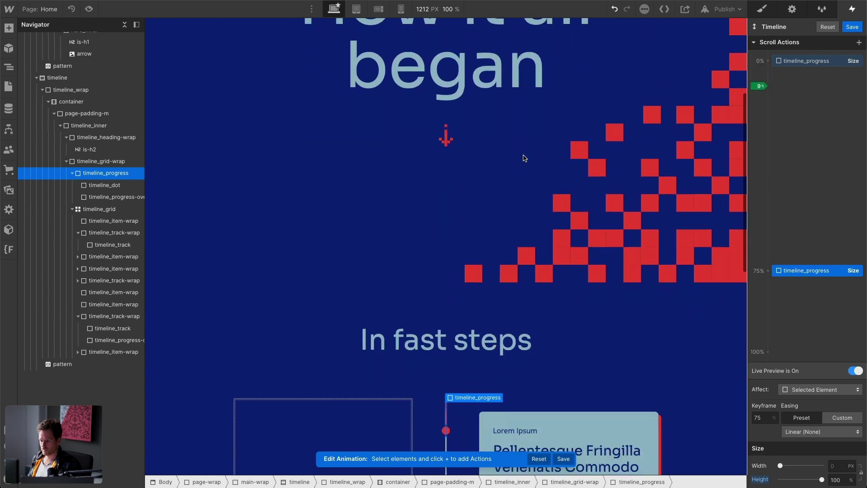
pyautogui.scroll(-6, 523, 158)
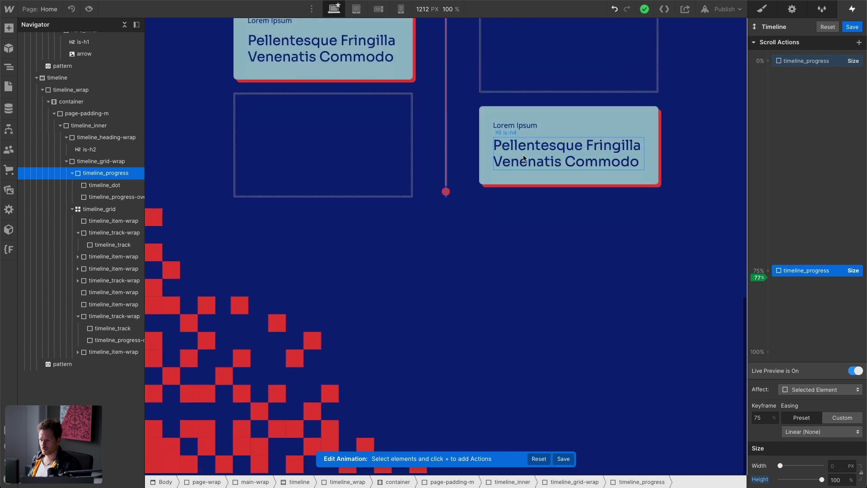
pyautogui.scroll(6, 611, 199)
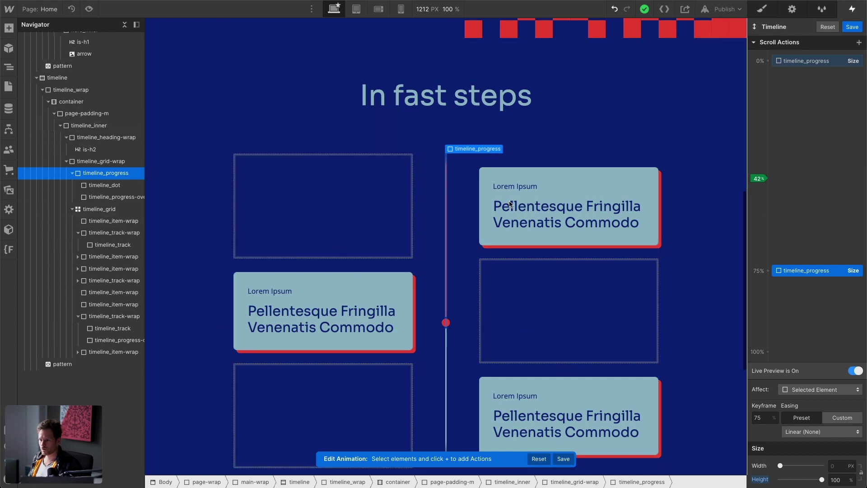
# Add a 25% Opacity keyframe to timeline_item at 0%, then duplicate it to 5% at 100%.
pyautogui.click(581, 177)
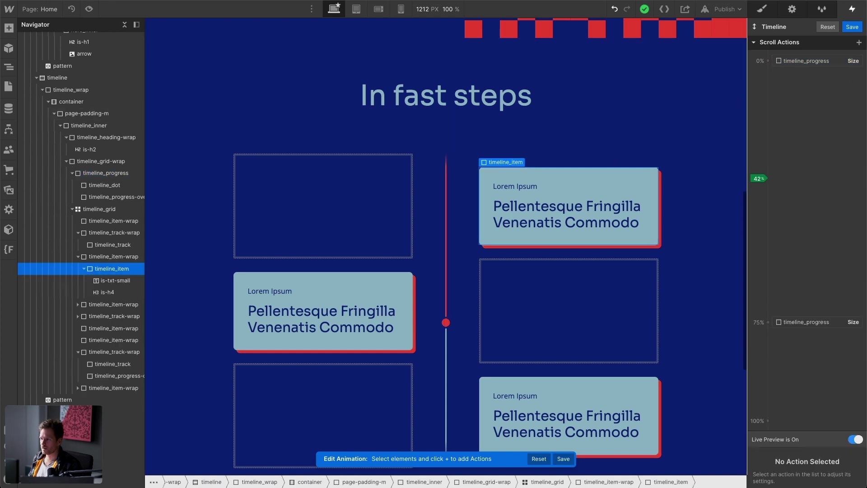
pyautogui.click(858, 43)
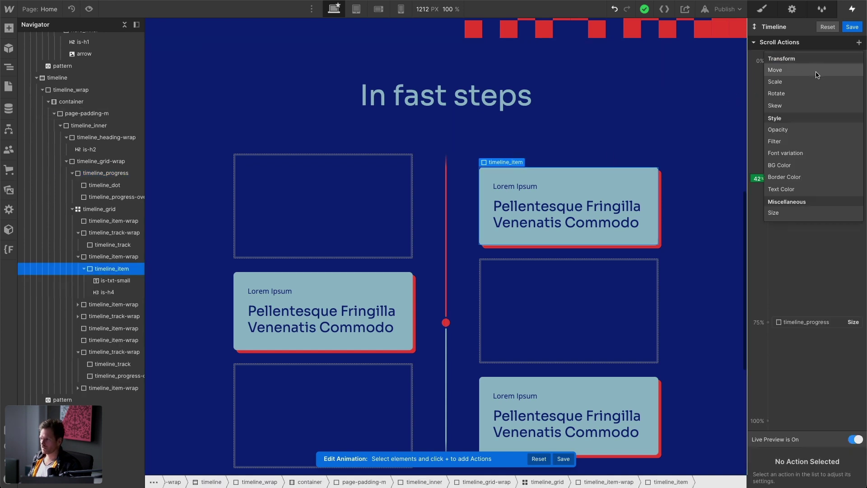
pyautogui.click(817, 131)
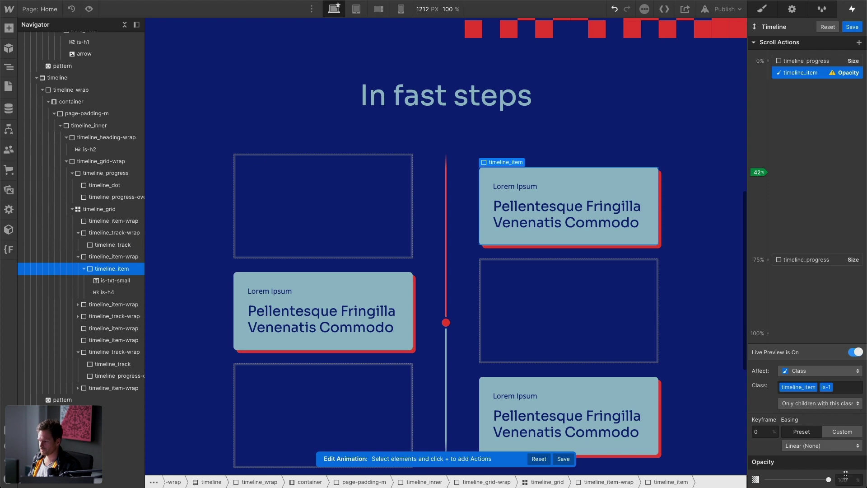
pyautogui.moveTo(829, 479); pyautogui.dragTo(781, 485)
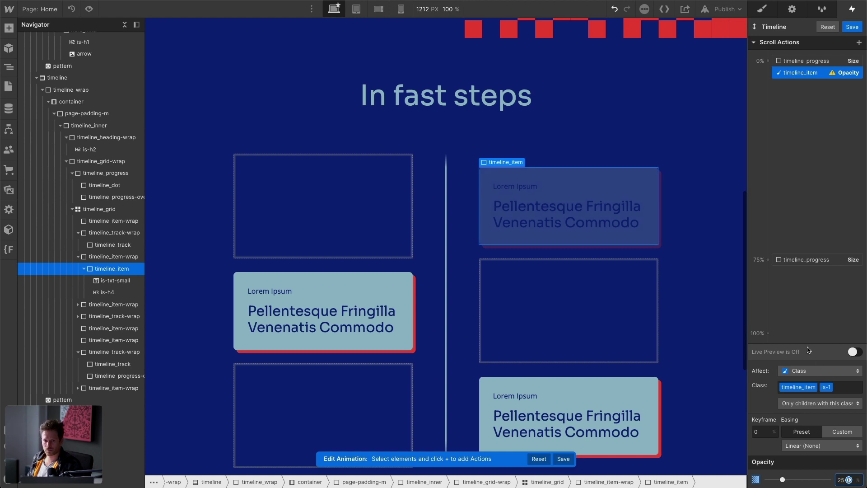
pyautogui.rightClick(809, 74)
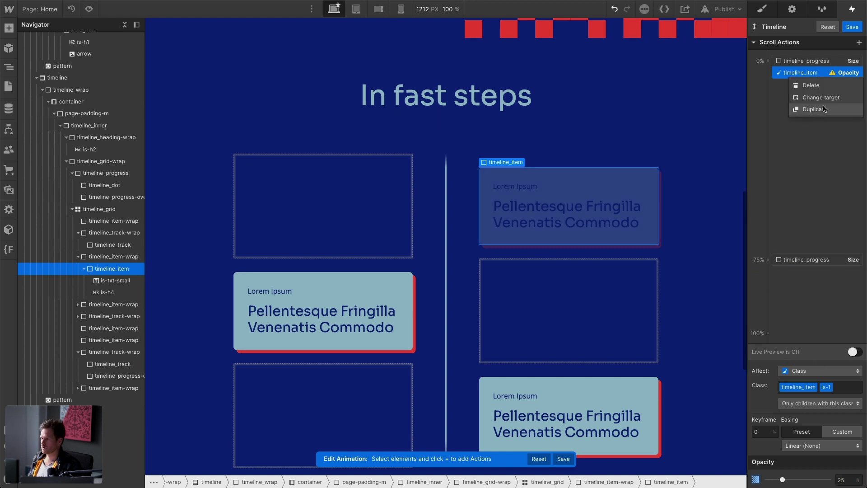
pyautogui.click(823, 109)
pyautogui.moveTo(809, 85); pyautogui.dragTo(795, 112)
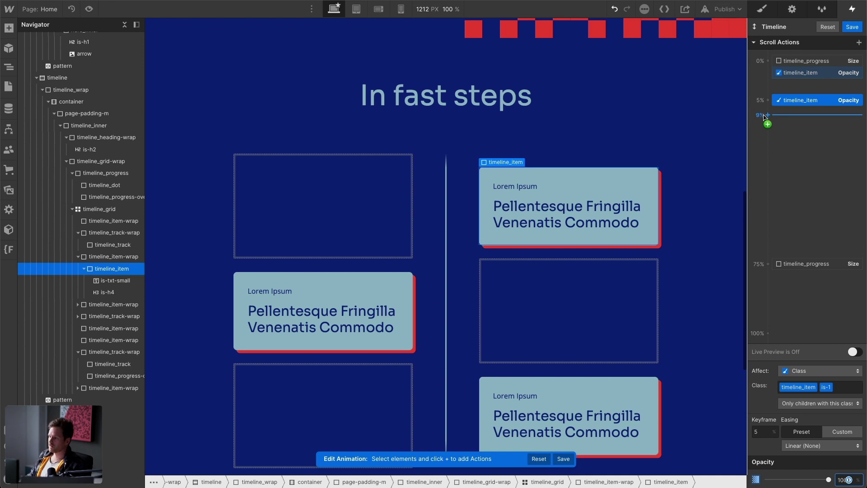
# Add an Opacity action to the left timeline card, with a 28% keyframe at 25% opacity.
pyautogui.click(324, 275)
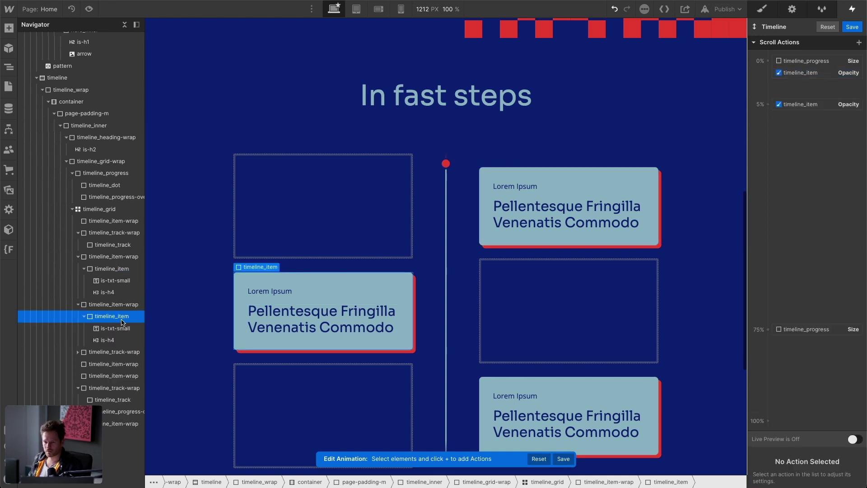
pyautogui.click(858, 42)
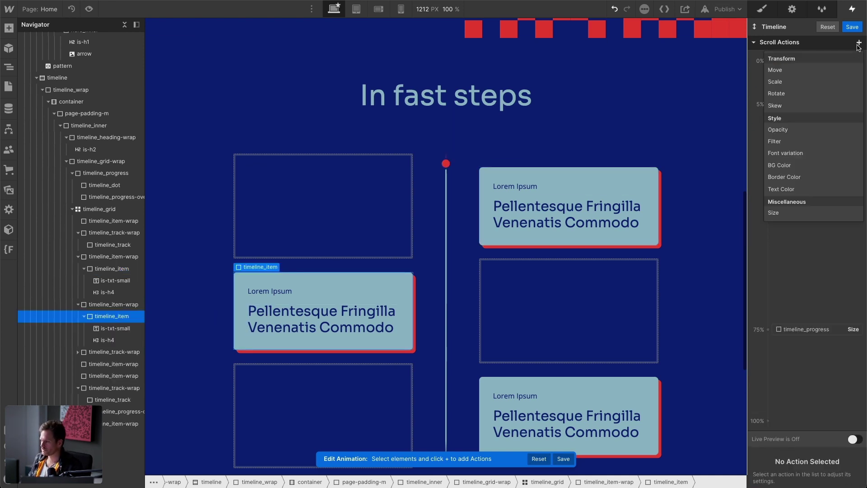
pyautogui.click(807, 131)
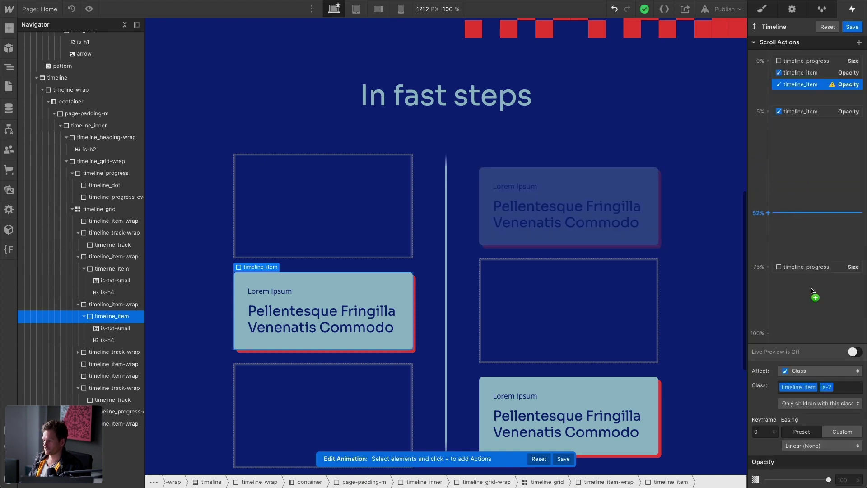
pyautogui.click(852, 352)
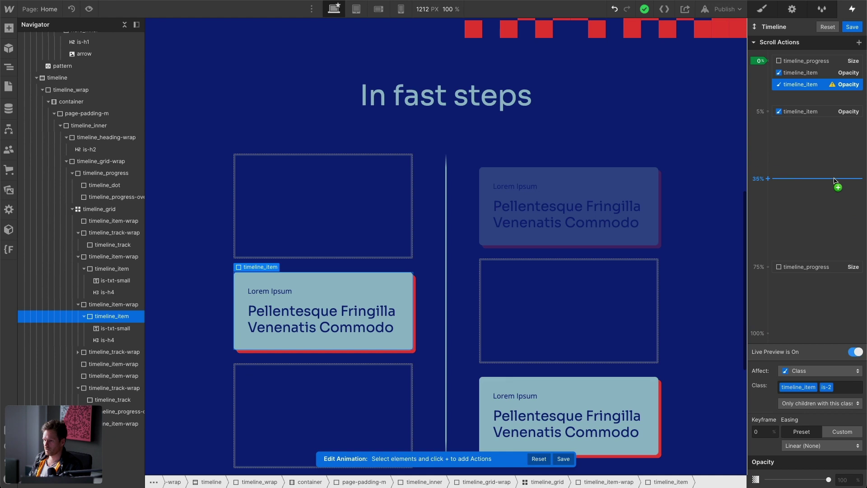
pyautogui.scroll(1, 633, 158)
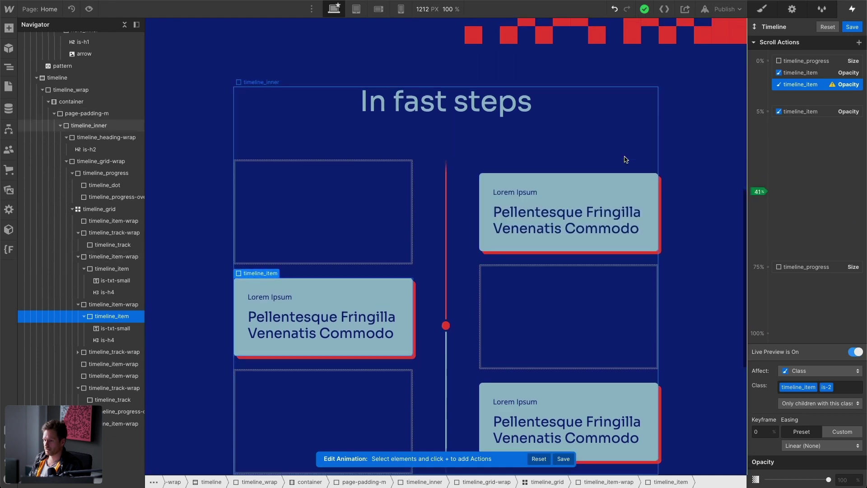
pyautogui.scroll(2, 626, 160)
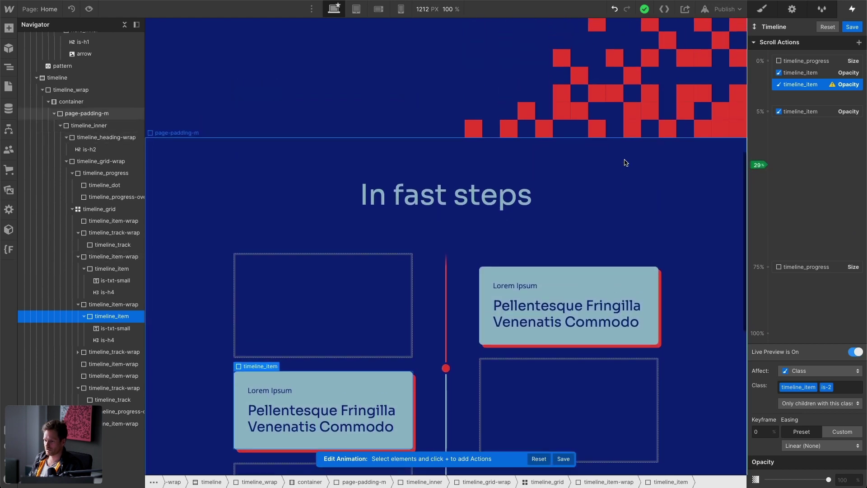
pyautogui.scroll(1, 625, 162)
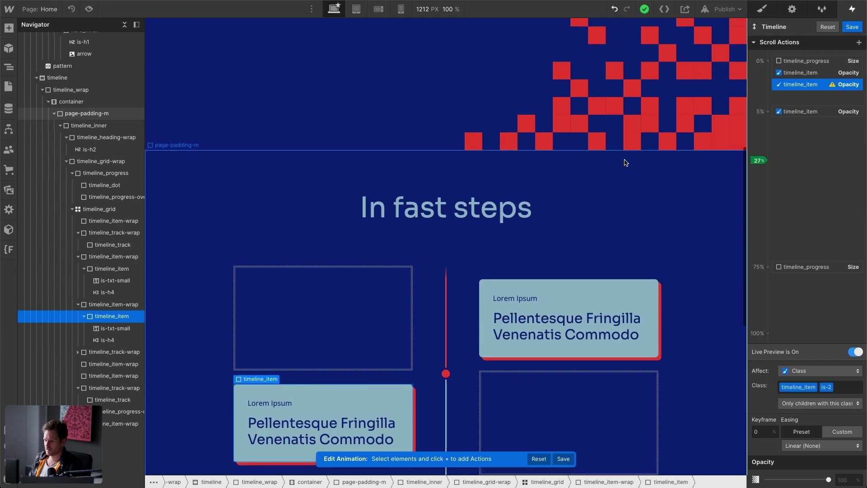
pyautogui.scroll(-1, 625, 163)
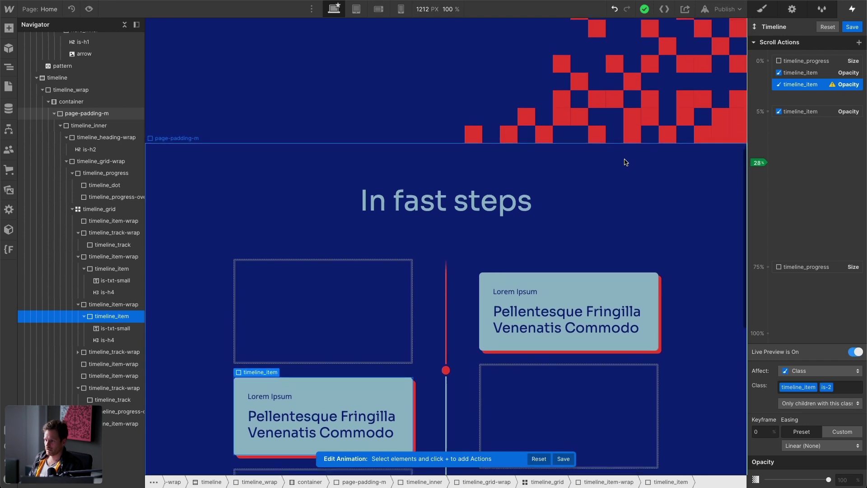
pyautogui.moveTo(821, 91); pyautogui.dragTo(821, 166)
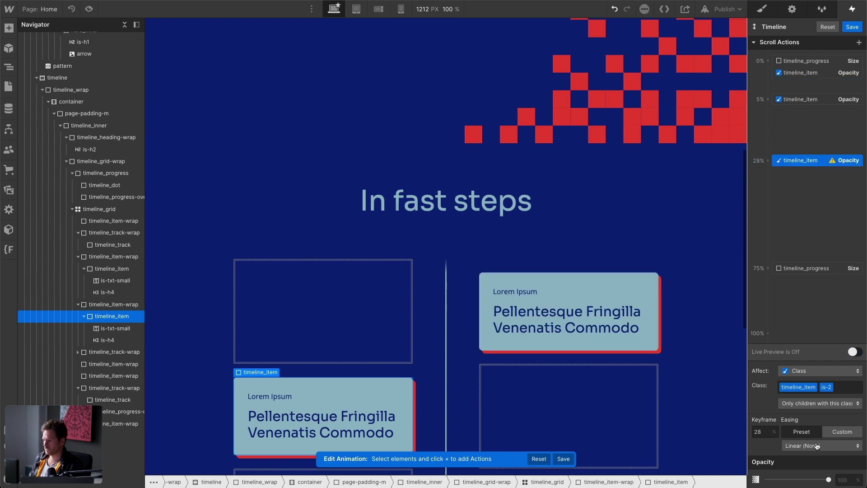
pyautogui.moveTo(829, 479); pyautogui.dragTo(787, 479)
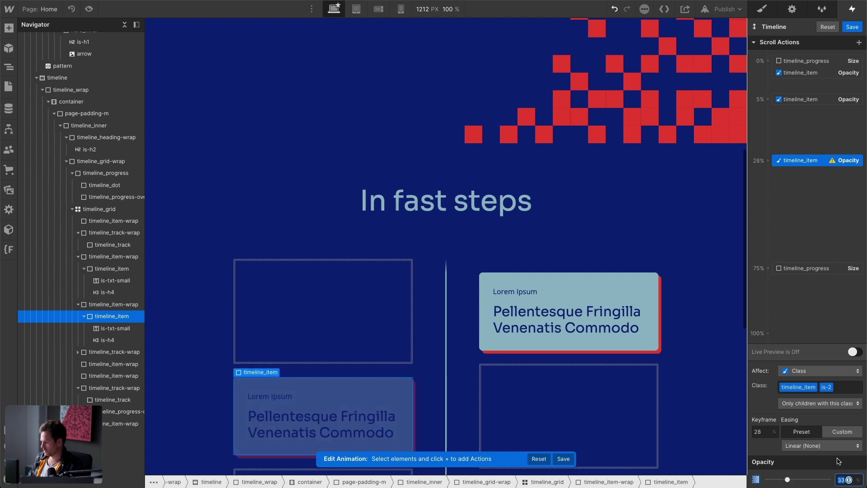
pyautogui.write('25')
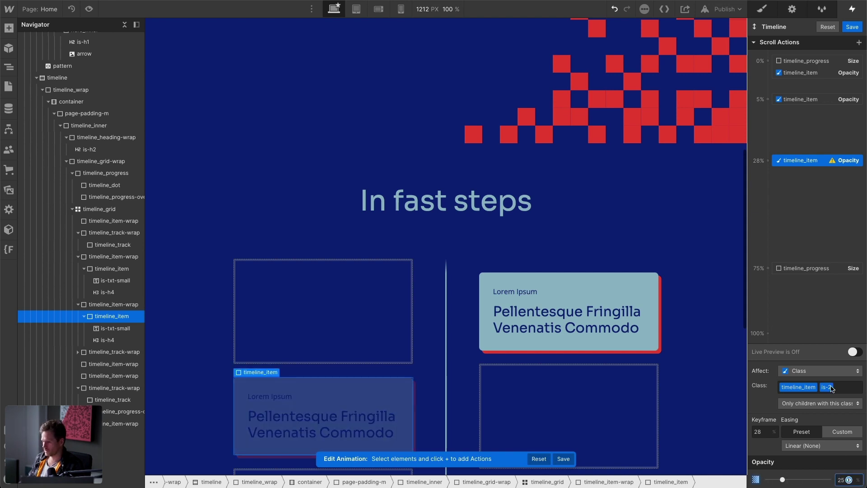
# Duplicate the 28% keyframe to 33% at 100% opacity and turn on Live Preview.
pyautogui.rightClick(818, 163)
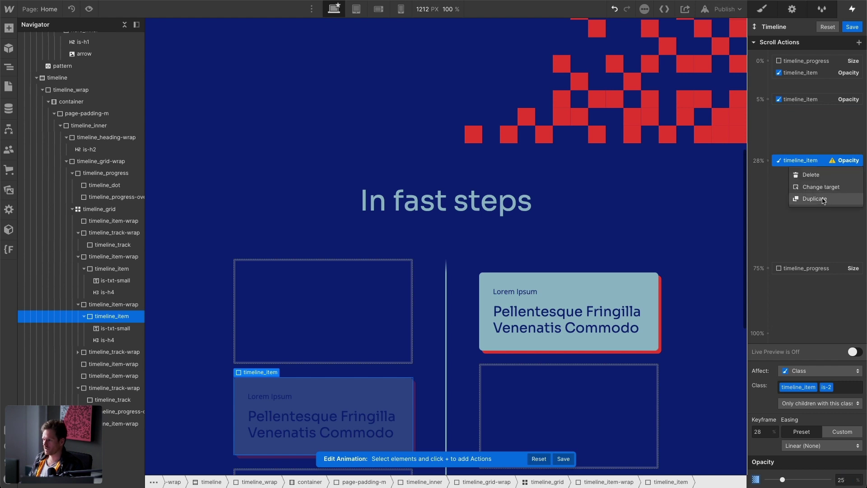
pyautogui.click(798, 198)
pyautogui.moveTo(798, 172); pyautogui.dragTo(800, 179)
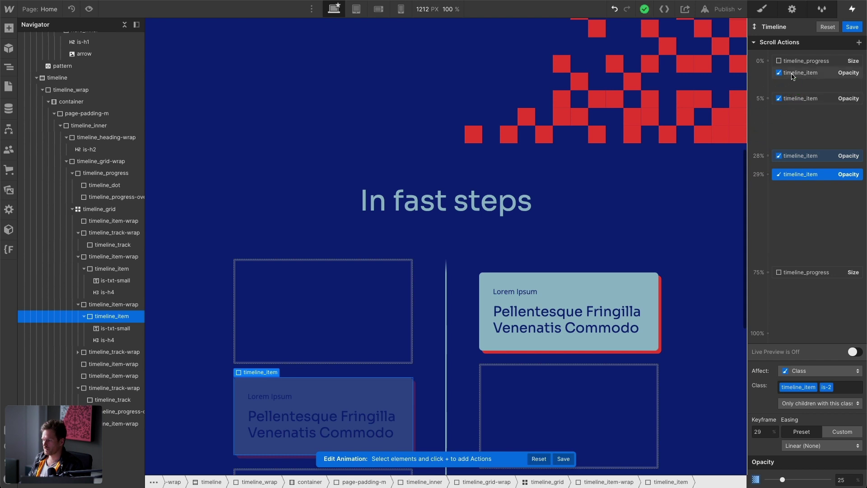
pyautogui.moveTo(801, 177); pyautogui.dragTo(802, 189)
pyautogui.moveTo(779, 480); pyautogui.dragTo(829, 480)
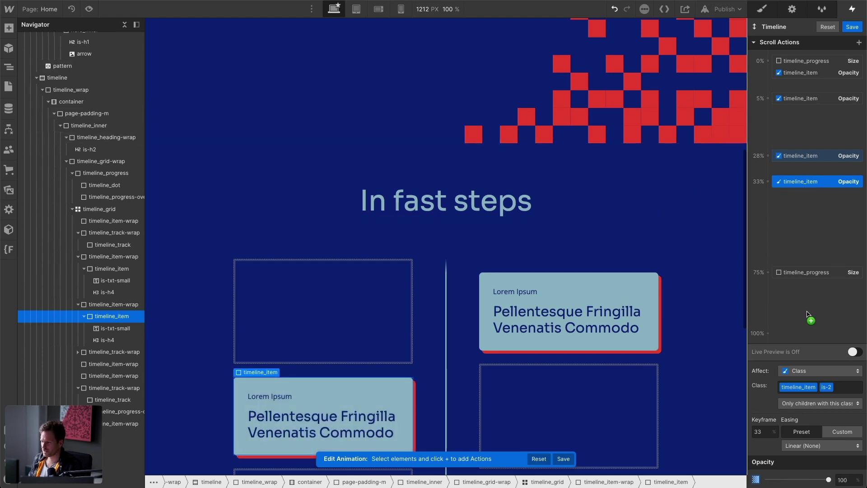
pyautogui.click(860, 353)
# Duplicate the 28% opacity keyframe and move the copy to 52%.
pyautogui.scroll(-2, 564, 208)
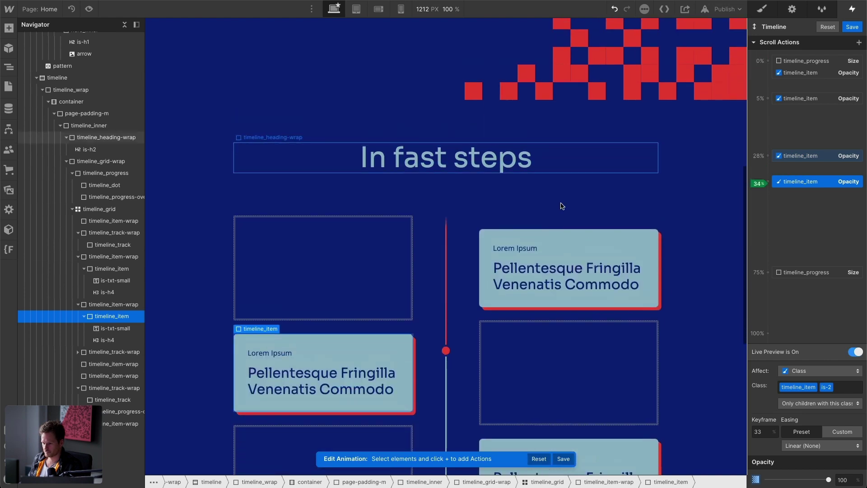
pyautogui.scroll(-5, 561, 205)
pyautogui.scroll(2, 560, 205)
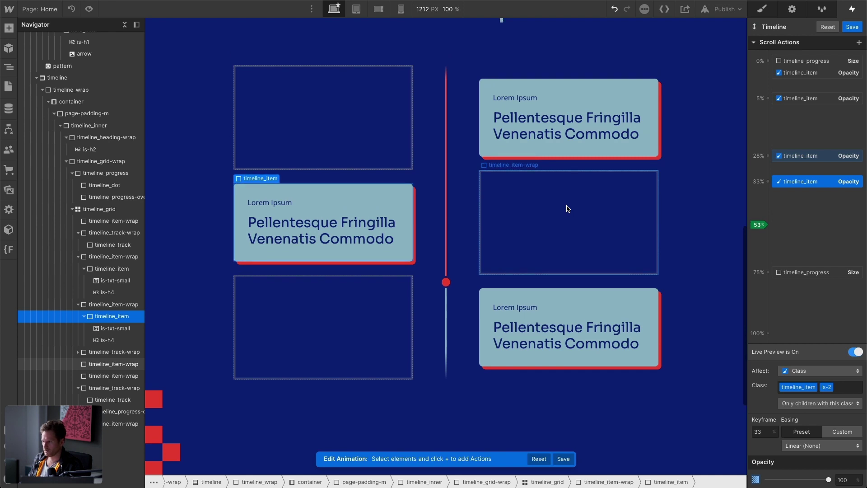
pyautogui.rightClick(803, 159)
pyautogui.click(820, 200)
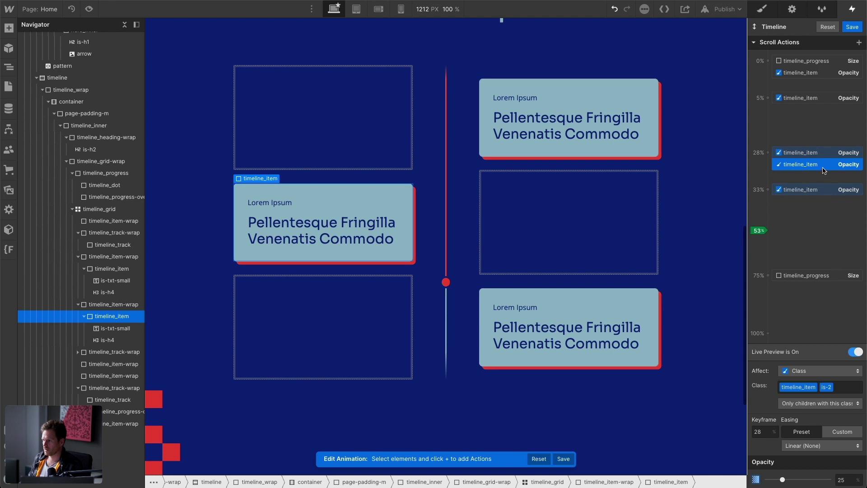
pyautogui.moveTo(826, 186); pyautogui.dragTo(809, 230)
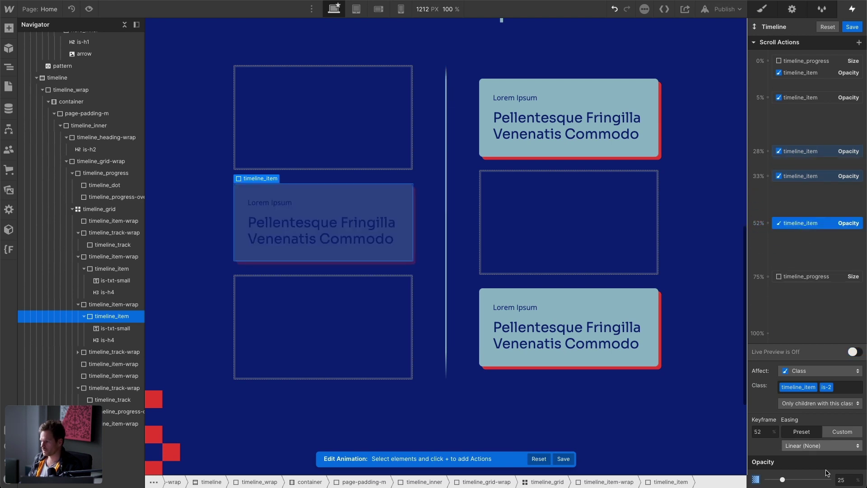
# Retarget the 52% keyframe to the third card, timeline_item is-3.
pyautogui.rightClick(819, 223)
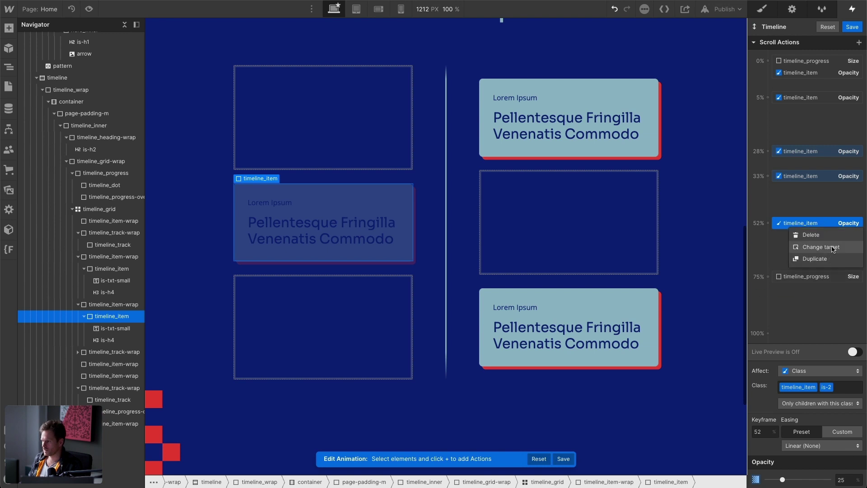
pyautogui.click(825, 148)
pyautogui.click(826, 150)
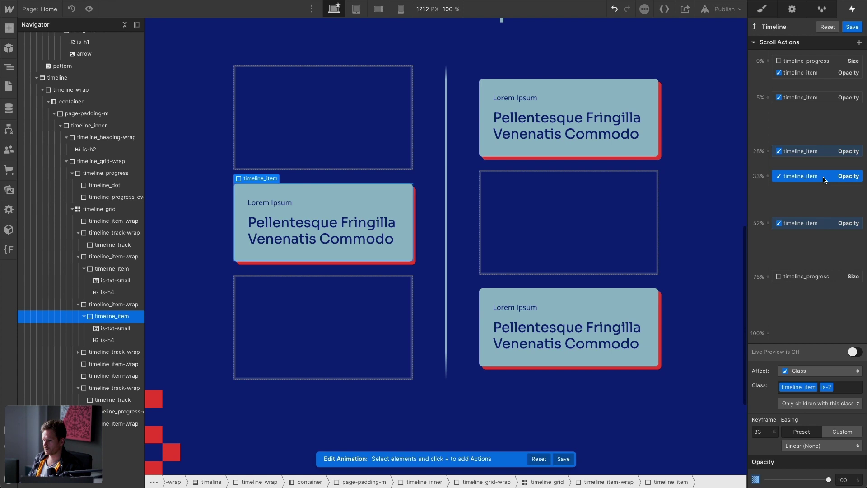
pyautogui.click(826, 100)
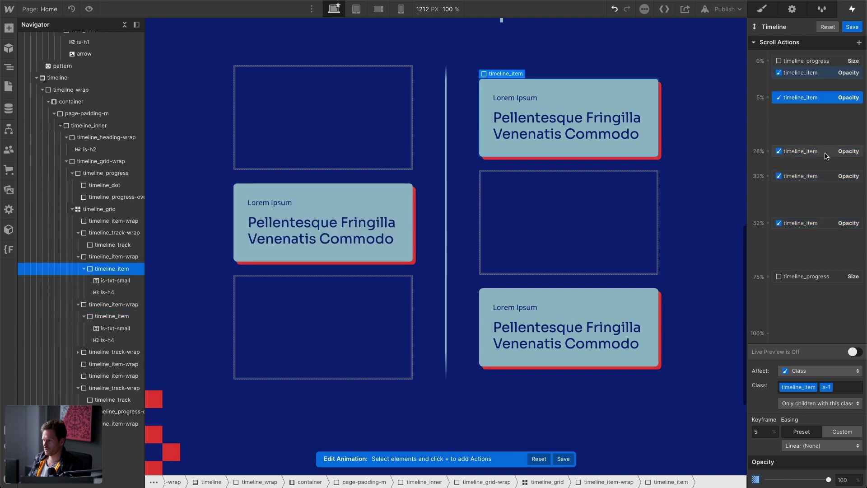
pyautogui.click(816, 223)
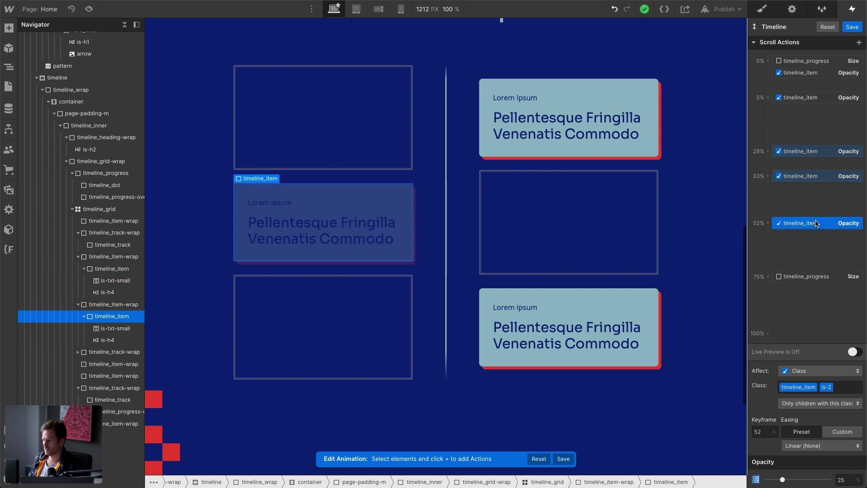
pyautogui.rightClick(818, 224)
pyautogui.click(821, 250)
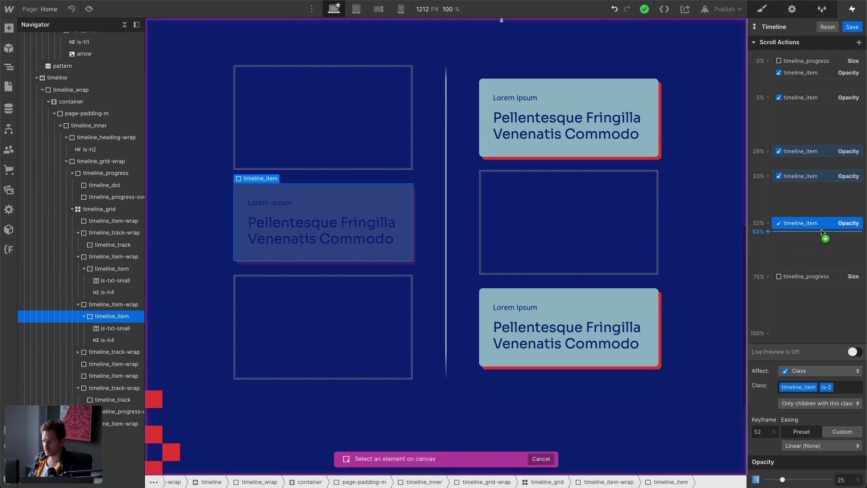
pyautogui.click(629, 292)
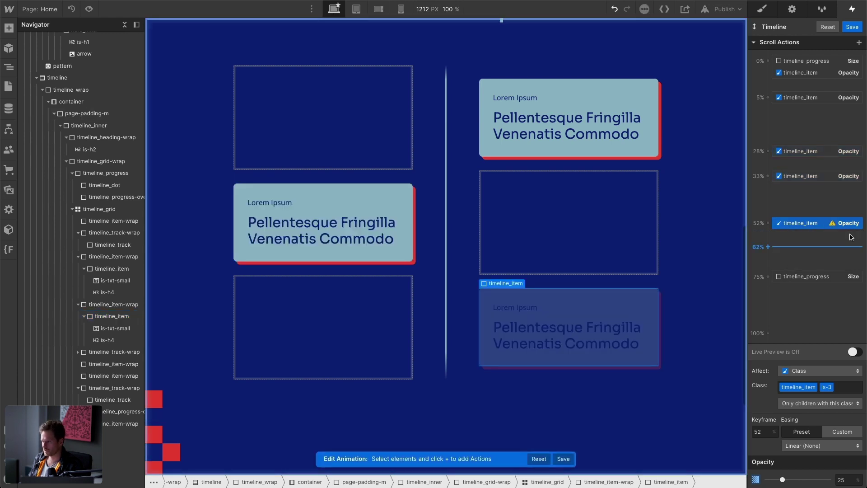
# Duplicate the 52% keyframe to 57% with opacity 100, then save the animation.
pyautogui.rightClick(815, 223)
pyautogui.click(826, 262)
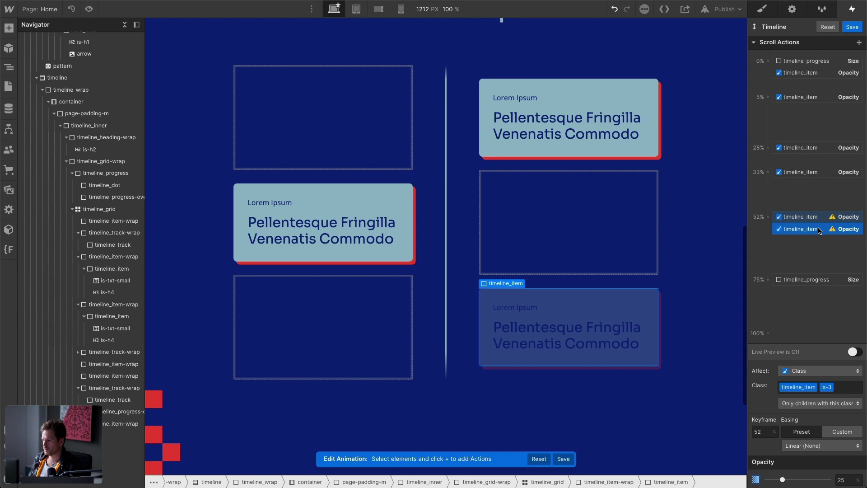
pyautogui.moveTo(820, 229)
pyautogui.mouseDown()
pyautogui.moveTo(820, 249)
pyautogui.moveTo(820, 240)
pyautogui.mouseUp()
pyautogui.click(827, 216)
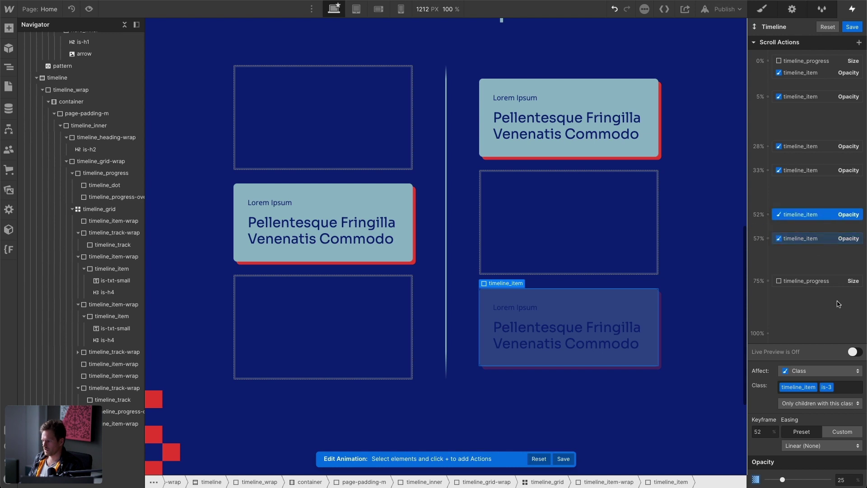
pyautogui.moveTo(834, 271); pyautogui.dragTo(828, 230)
pyautogui.click(822, 238)
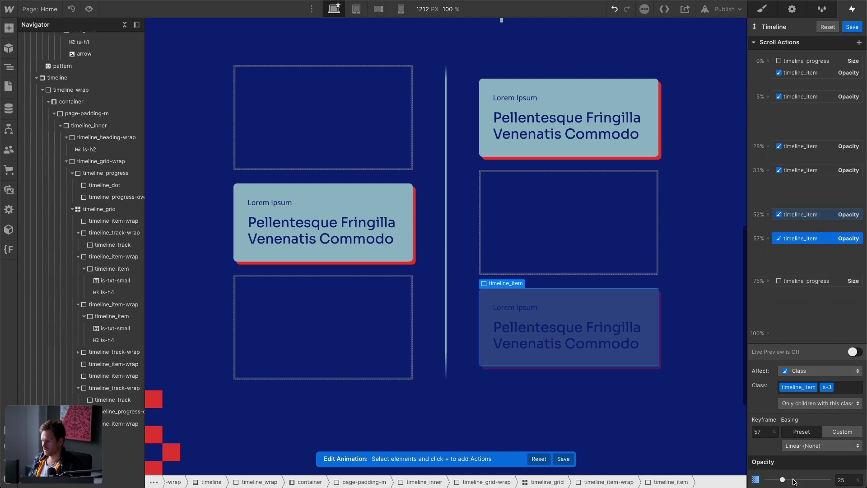
pyautogui.moveTo(780, 480); pyautogui.dragTo(829, 479)
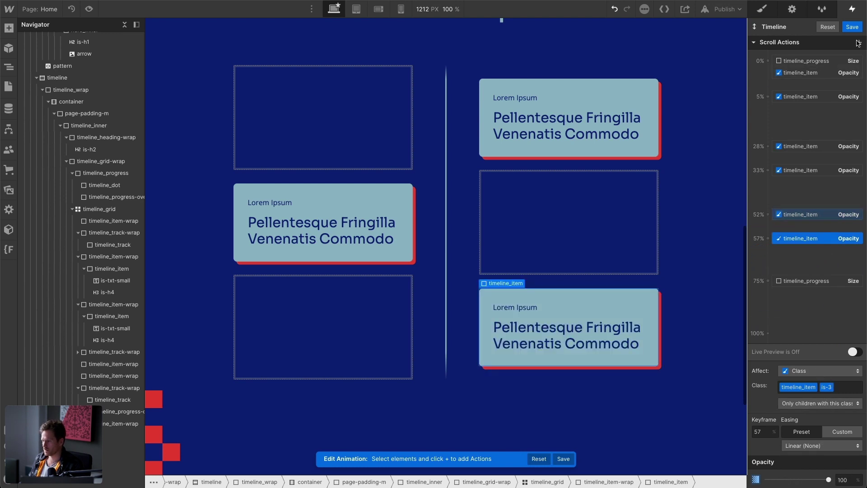
pyautogui.click(852, 27)
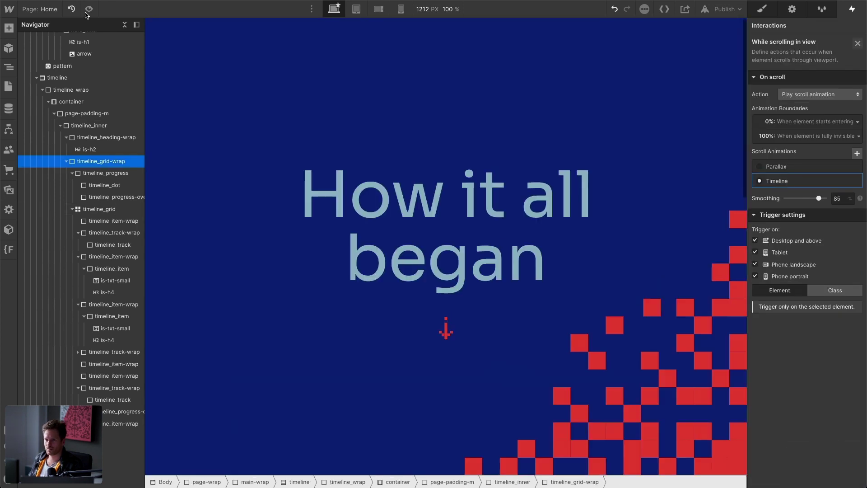
# Preview the page and scroll through the timeline at desktop width.
pyautogui.click(89, 10)
pyautogui.scroll(-9, 434, 256)
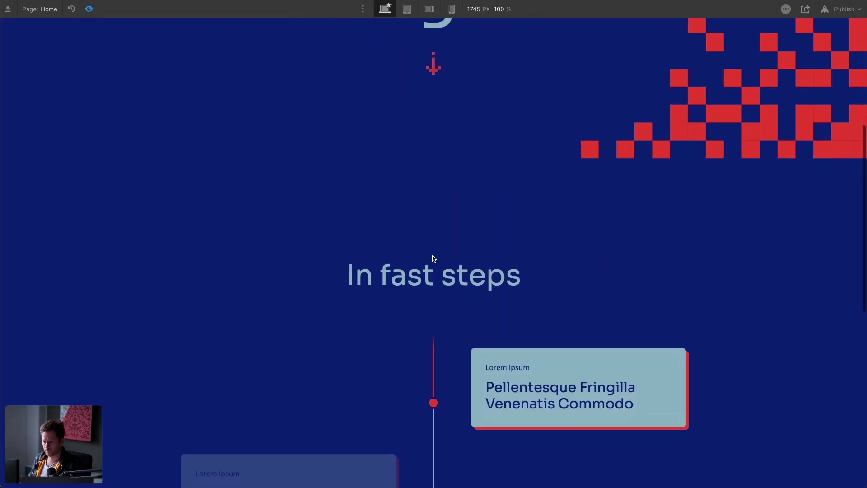
pyautogui.scroll(-5, 434, 258)
pyautogui.scroll(7, 433, 258)
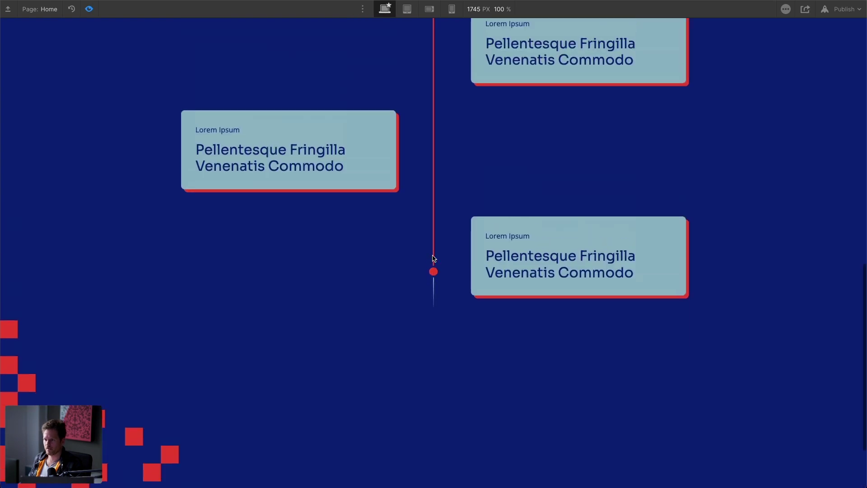
pyautogui.scroll(4, 433, 258)
pyautogui.scroll(-4, 406, 181)
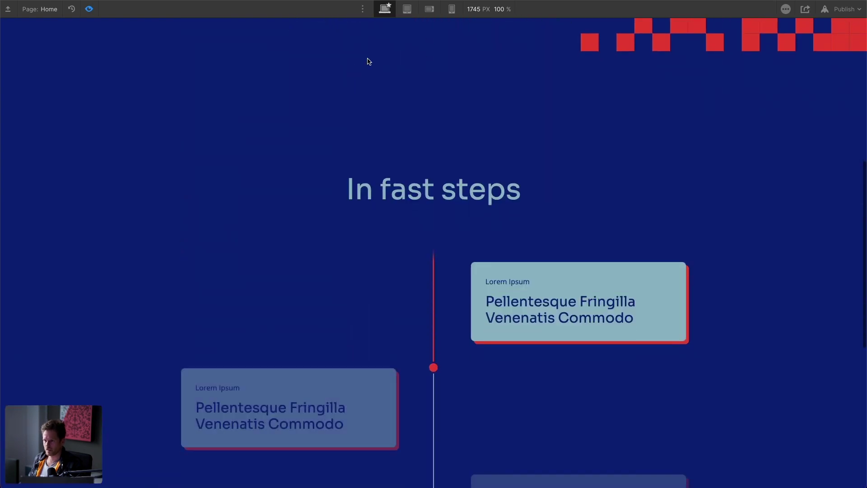
# Scroll through the timeline at the Tablet breakpoint.
pyautogui.click(407, 9)
pyautogui.scroll(6, 352, 221)
pyautogui.scroll(-10, 352, 217)
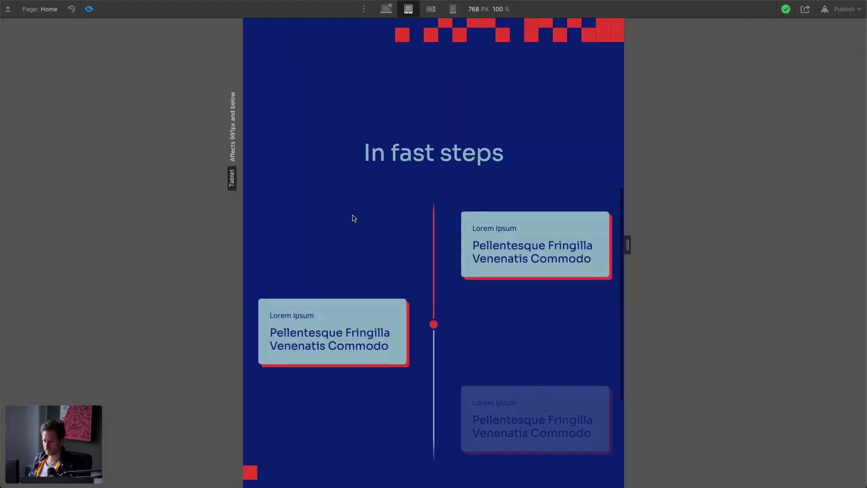
pyautogui.scroll(-1, 384, 157)
pyautogui.scroll(8, 408, 137)
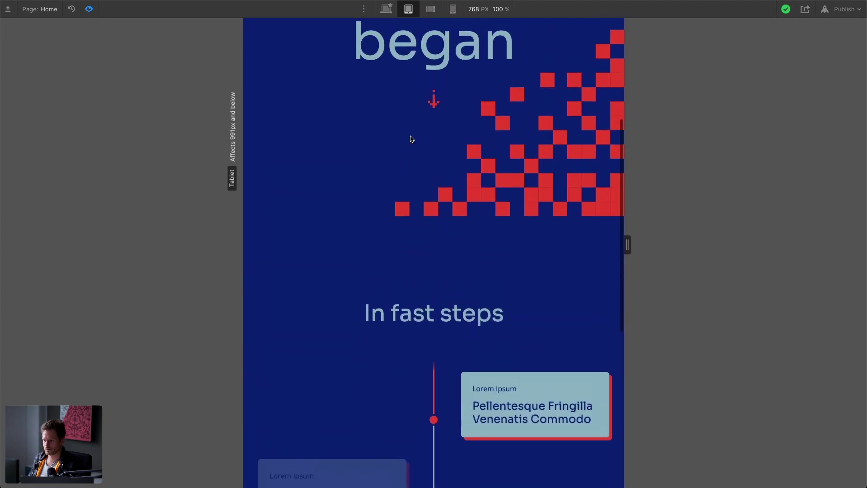
# Switch to Mobile portrait, widen the canvas from 320 to 370 px, and scroll the timeline.
pyautogui.click(451, 9)
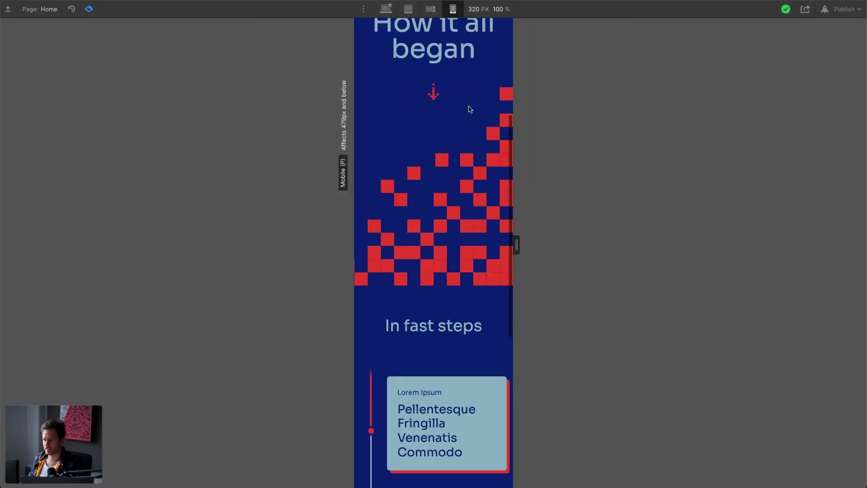
pyautogui.moveTo(516, 243); pyautogui.dragTo(528, 243)
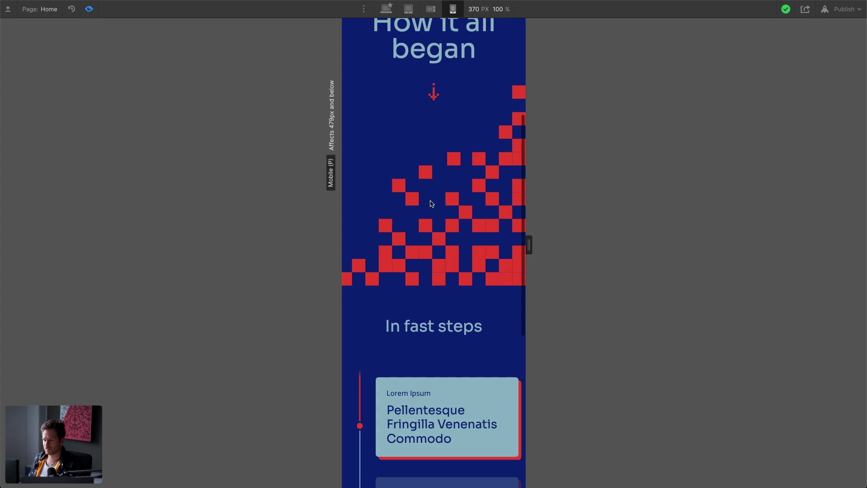
pyautogui.scroll(-10, 431, 201)
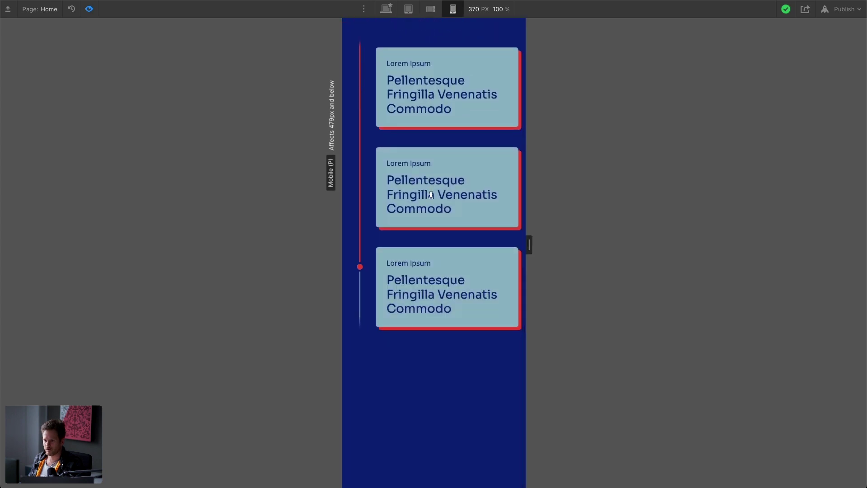
pyautogui.scroll(9, 431, 195)
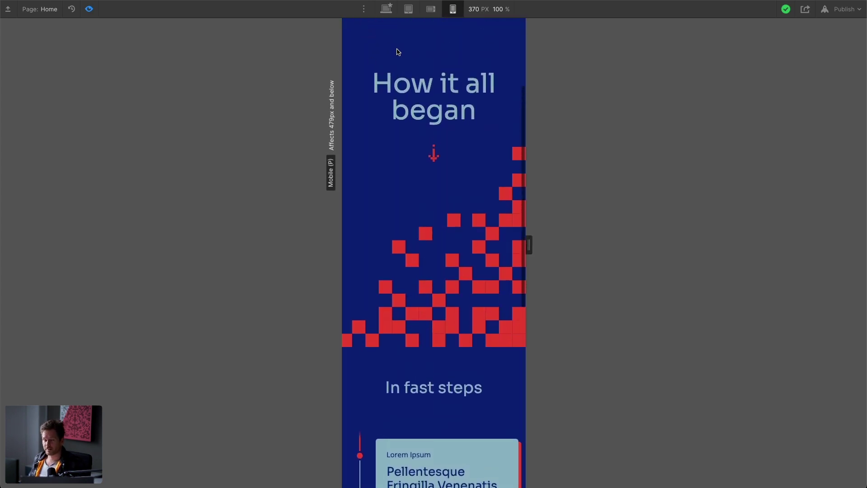